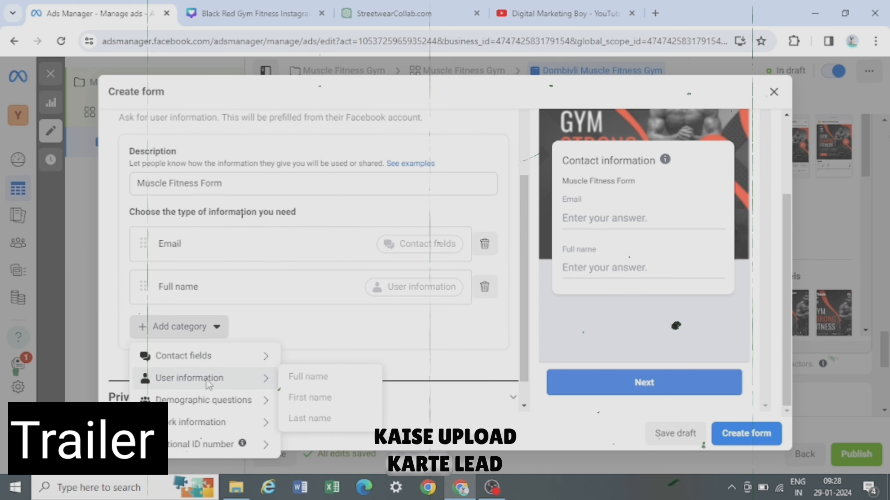
# - Add Phone number and Street address contact fields to the lead form's requested information
pyautogui.moveTo(222, 356)
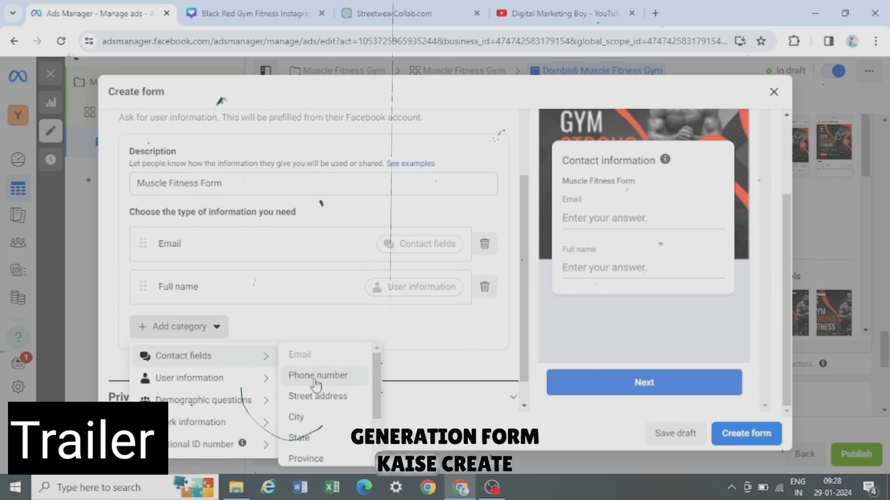
pyautogui.click(296, 375)
pyautogui.click(216, 379)
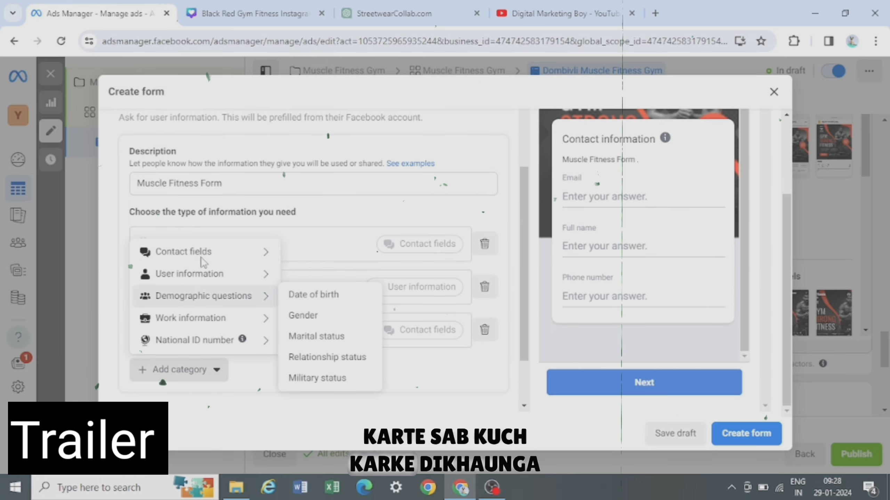
pyautogui.moveTo(242, 247)
pyautogui.click(317, 291)
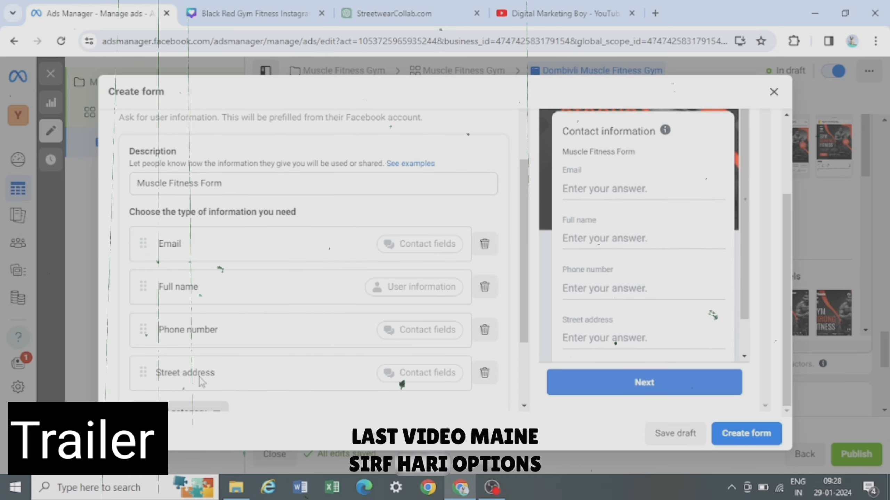
# - Add a Date of birth demographic question to the lead form
pyautogui.scroll(-3, 218, 372)
pyautogui.click(196, 326)
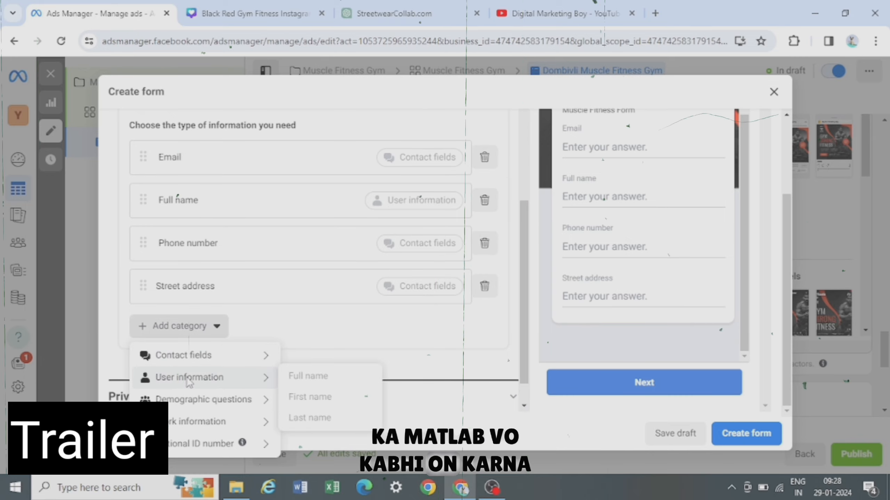
pyautogui.moveTo(245, 400)
pyautogui.click(317, 403)
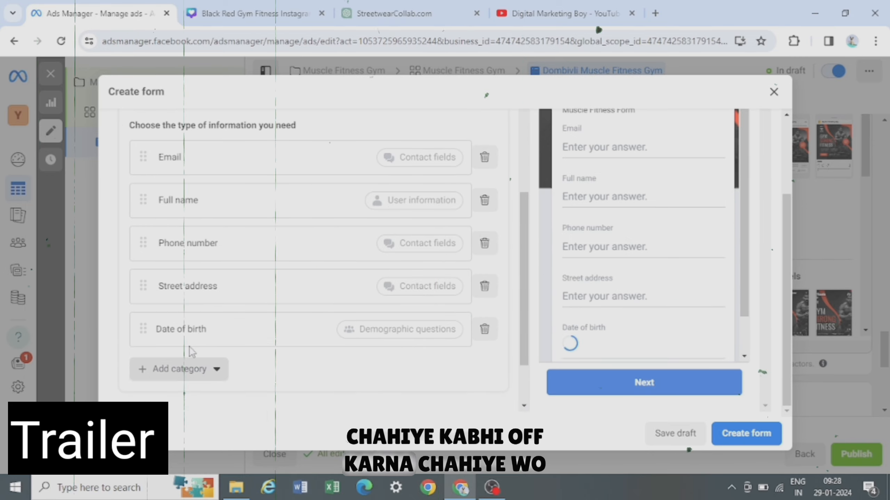
# - Add a Gender demographic question to the lead form after browsing the work information options
pyautogui.click(175, 371)
pyautogui.moveTo(209, 280)
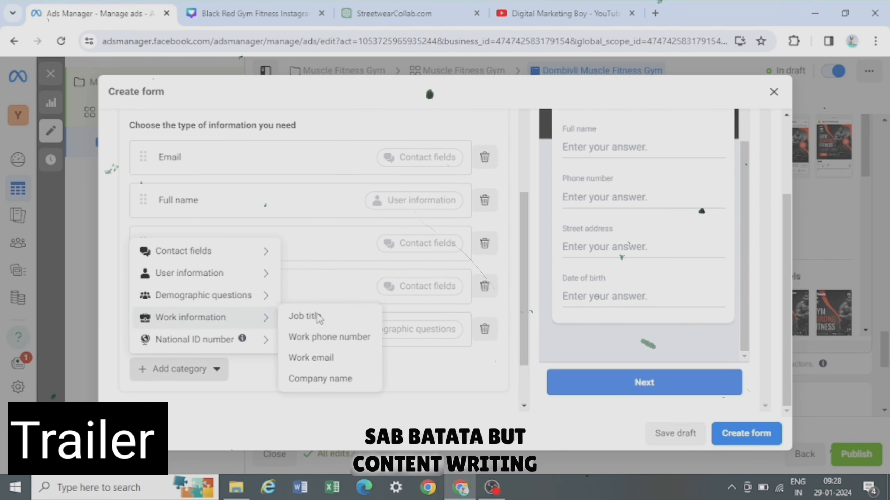
pyautogui.moveTo(270, 296)
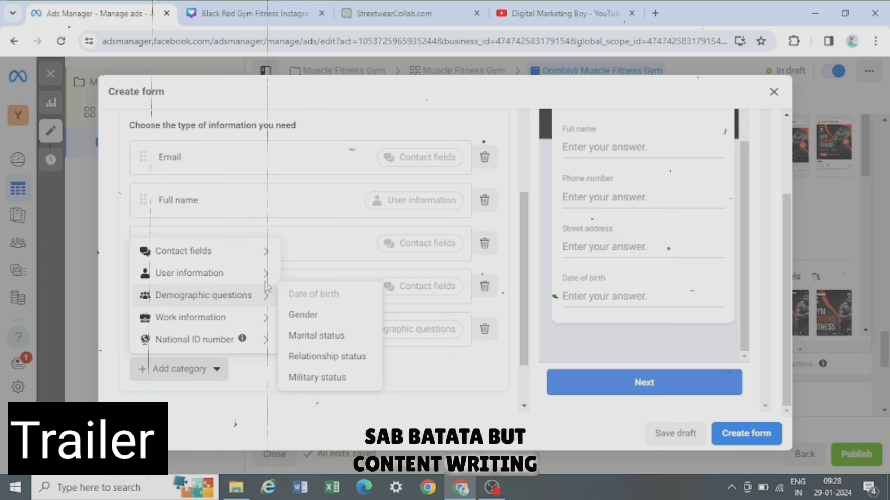
pyautogui.click(303, 315)
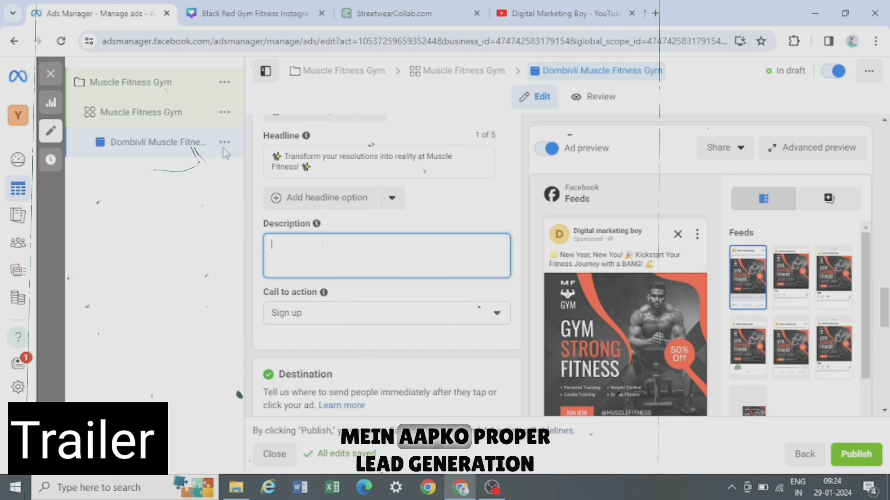
# - Paste the promotional gym offer text into the ad's Description field and review the Instant form section
pyautogui.hotkey('ctrl', 'v')
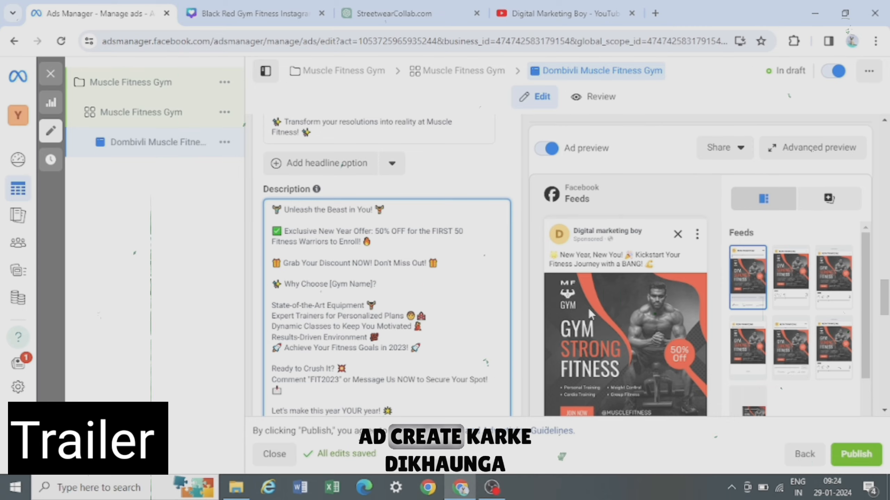
pyautogui.scroll(-10, 423, 284)
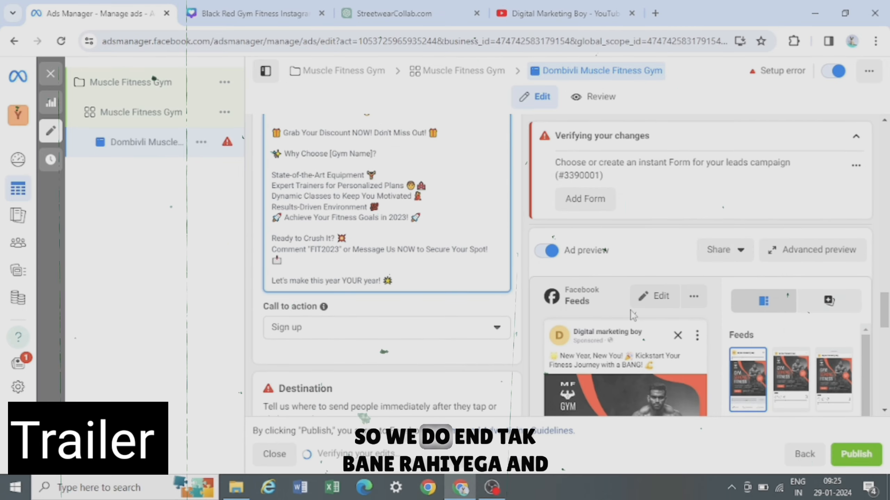
pyautogui.scroll(-6, 667, 287)
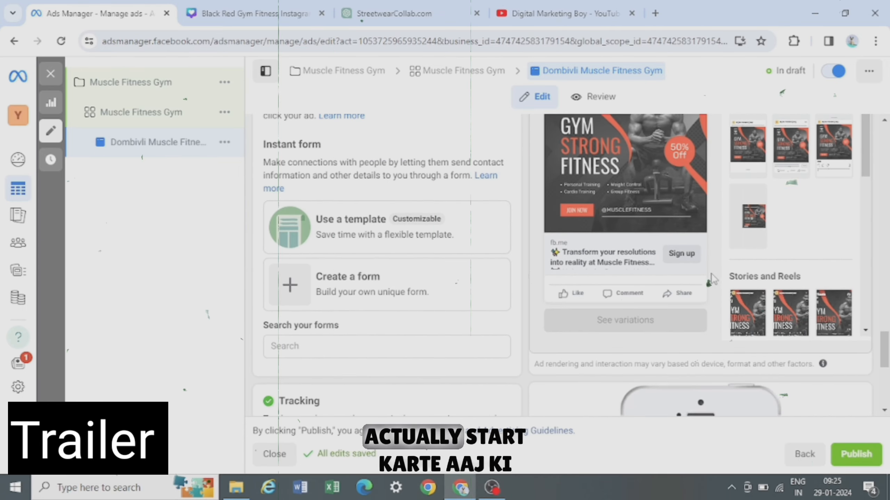
pyautogui.scroll(3, 618, 263)
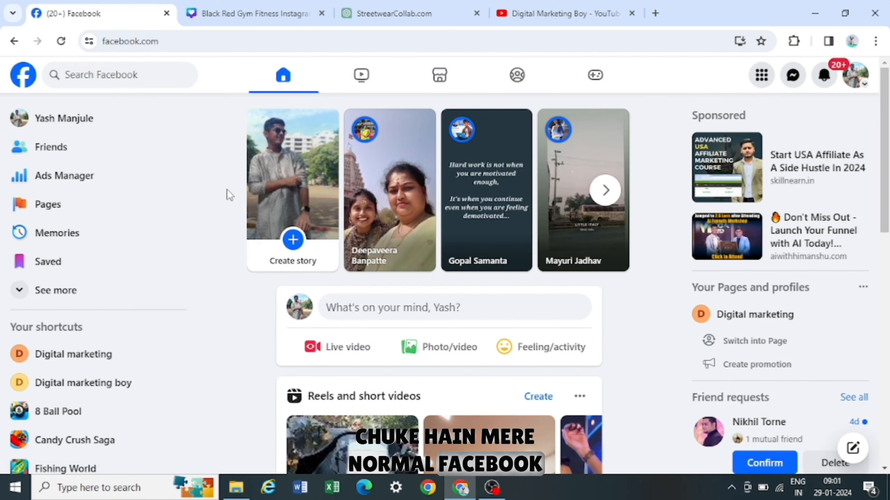
# - Open Ads Manager from the Facebook home page and select the ad account
pyautogui.click(69, 180)
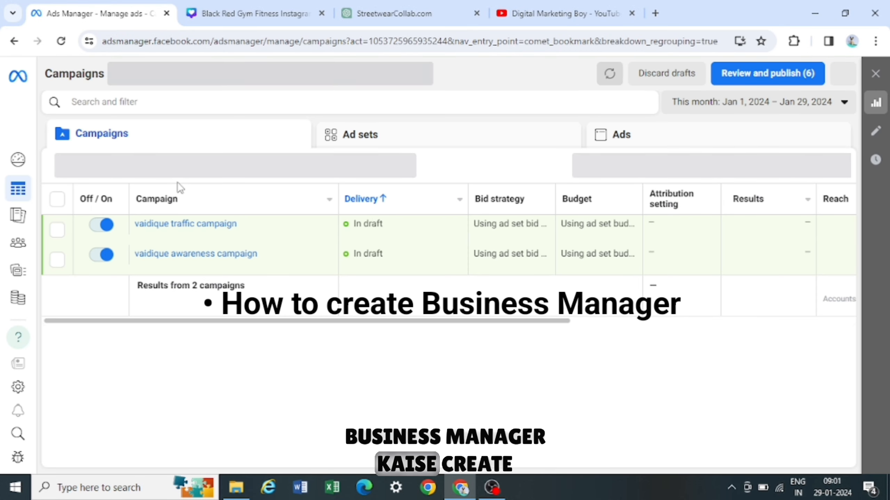
pyautogui.moveTo(41, 180)
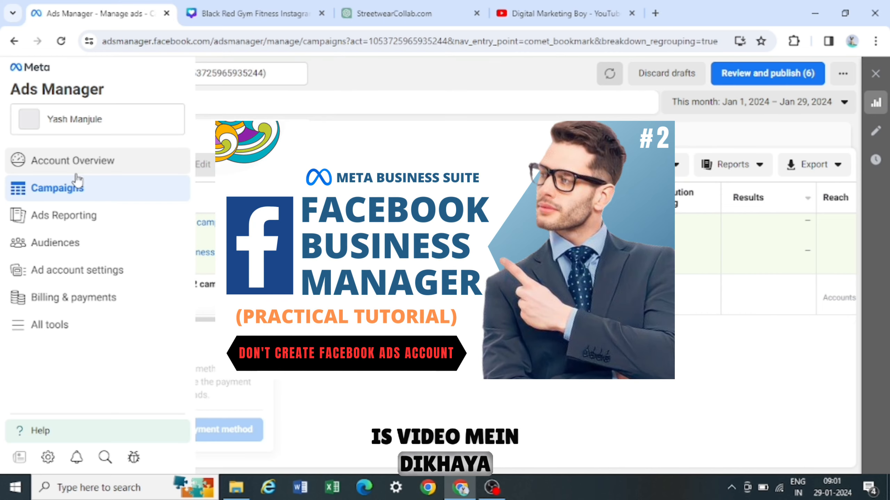
pyautogui.click(170, 123)
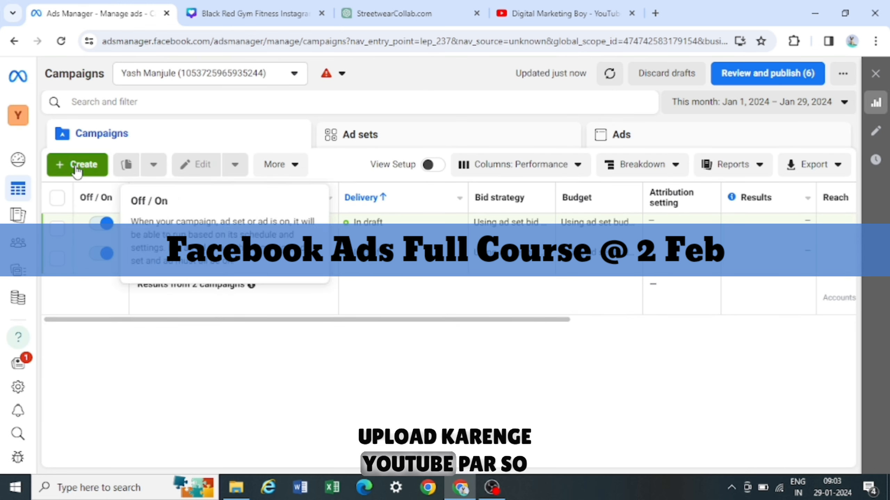
# - Start creating a new campaign, trying the Reservation buying type before returning to Auction
pyautogui.click(75, 165)
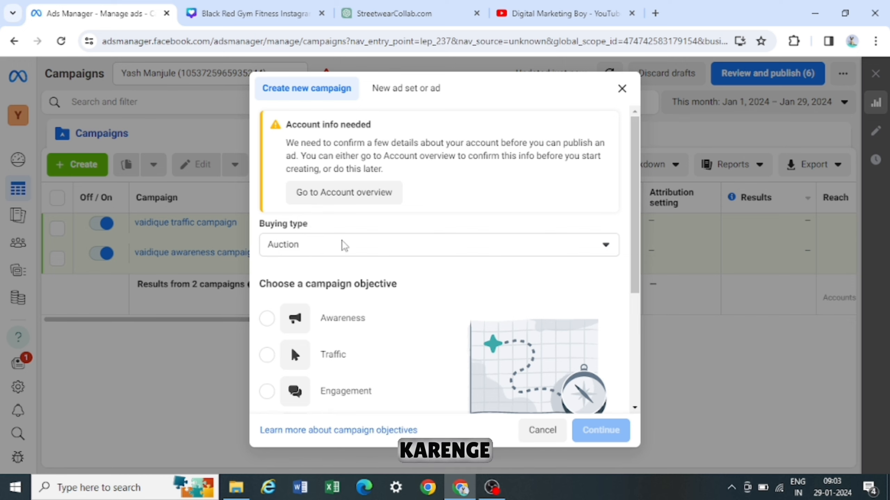
pyautogui.click(343, 245)
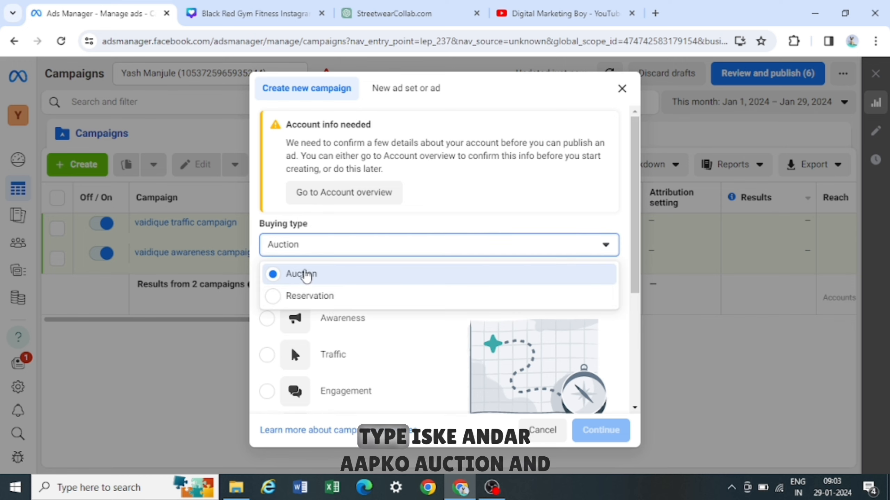
pyautogui.click(302, 298)
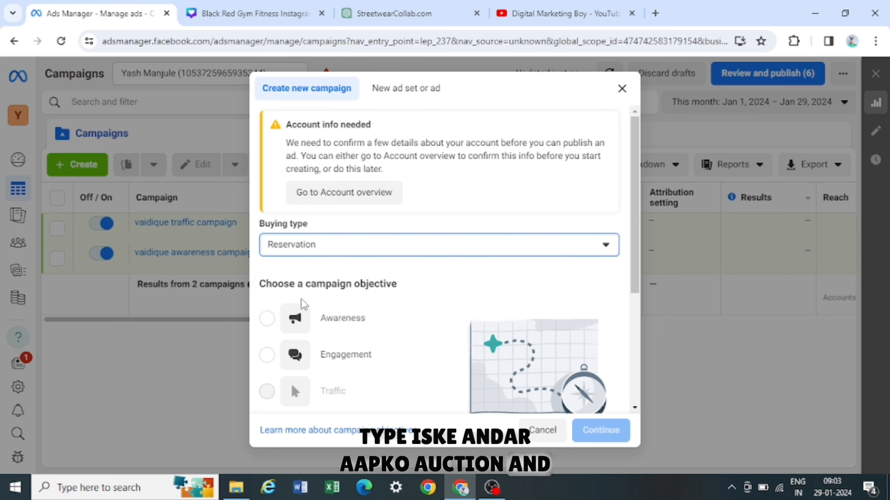
pyautogui.scroll(-1, 347, 299)
pyautogui.scroll(-1, 347, 300)
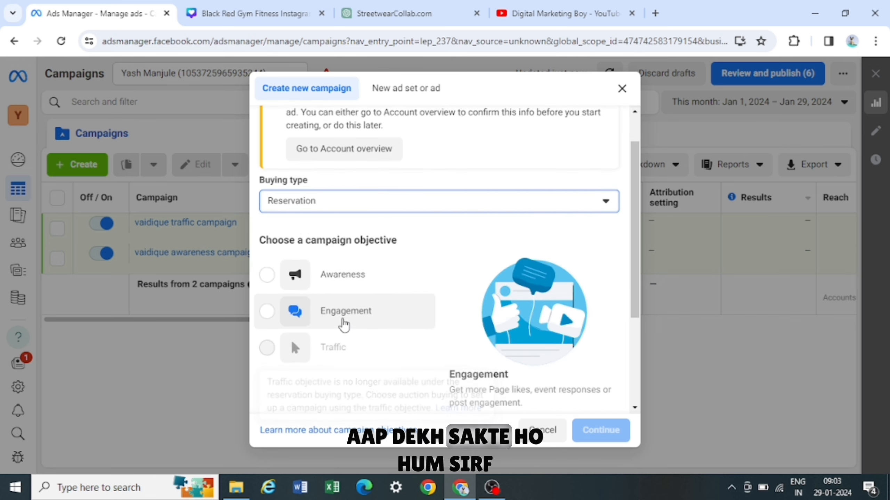
pyautogui.scroll(-3, 361, 306)
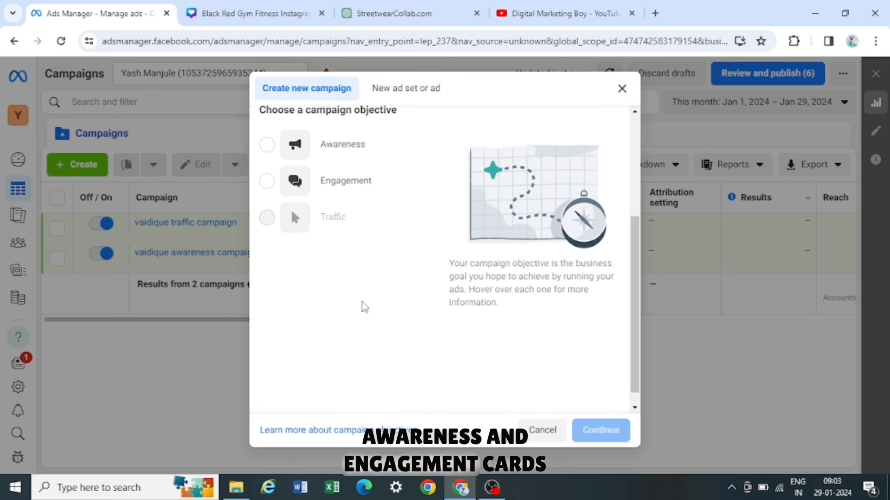
pyautogui.scroll(2, 363, 305)
pyautogui.scroll(3, 391, 364)
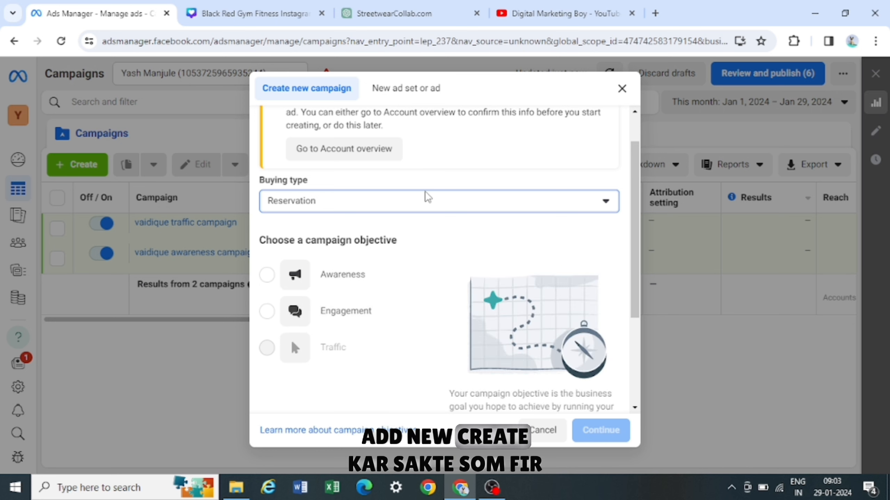
pyautogui.click(419, 205)
pyautogui.click(356, 230)
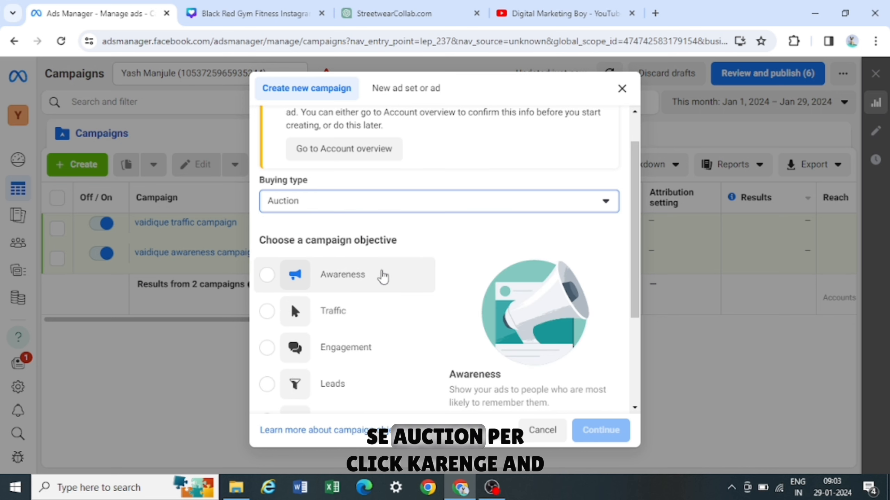
# - Choose Leads as the campaign objective and continue
pyautogui.scroll(-2, 368, 291)
pyautogui.click(278, 303)
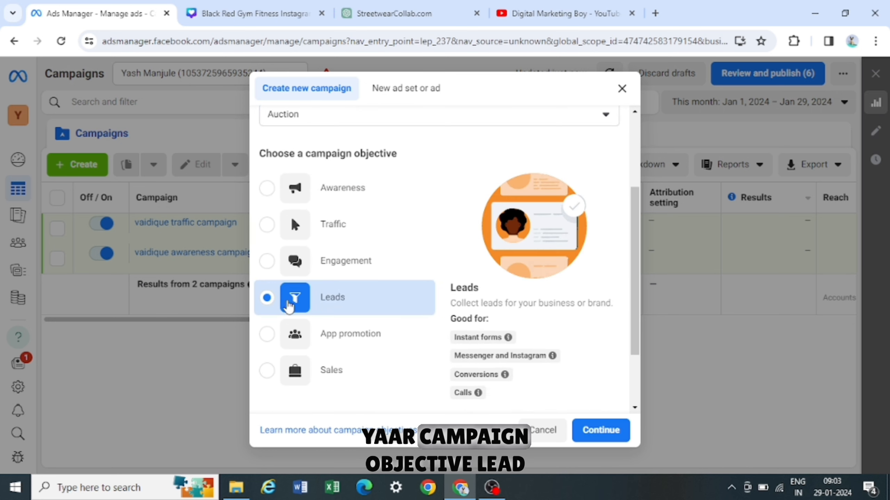
pyautogui.scroll(-2, 412, 322)
pyautogui.scroll(2, 417, 320)
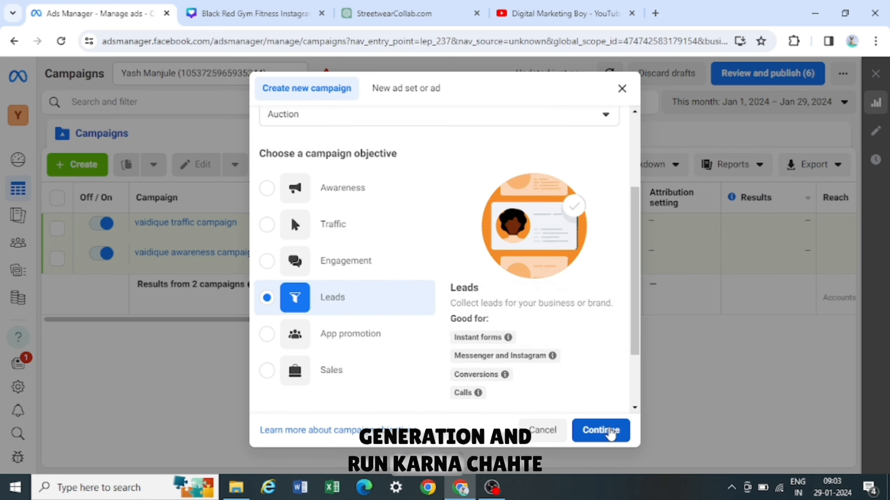
pyautogui.click(608, 430)
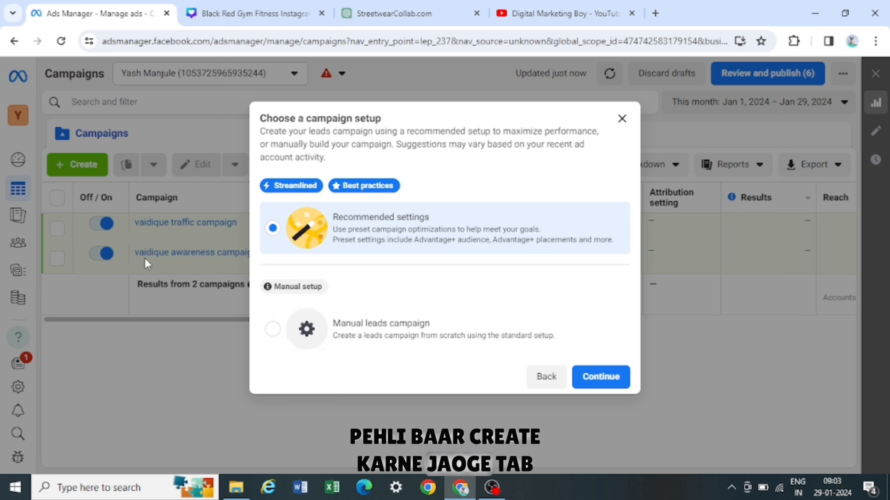
# - Choose the manual leads campaign setup and continue
pyautogui.click(272, 333)
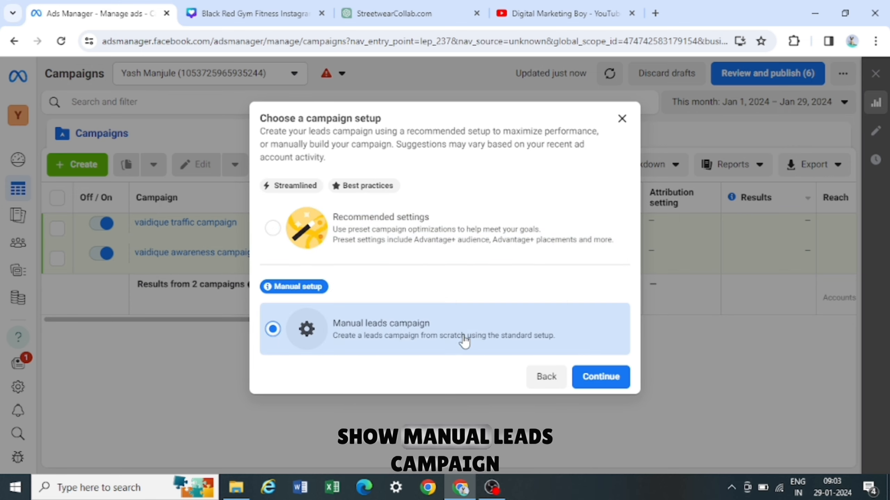
pyautogui.click(609, 385)
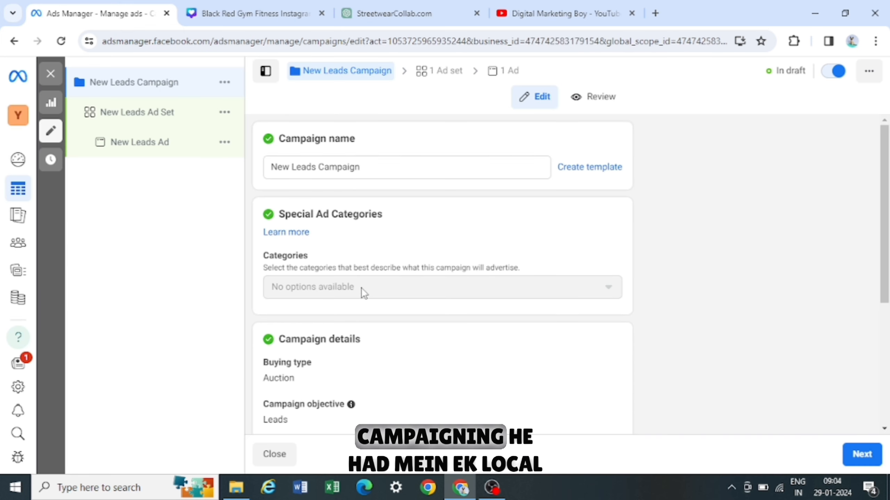
# - Rename the campaign as Muscle Fitness Gym
pyautogui.click(319, 172)
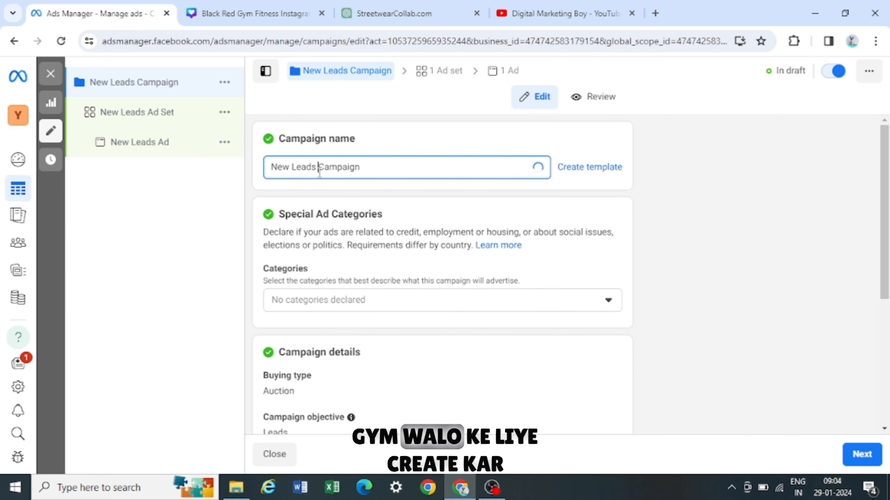
pyautogui.hotkey('ctrl', 'a')
pyautogui.press('BackSpace')
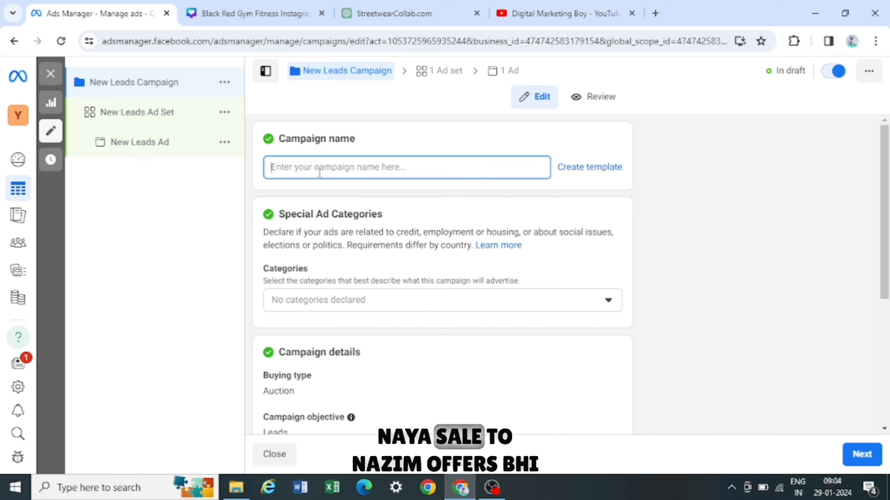
pyautogui.write('Muscle')
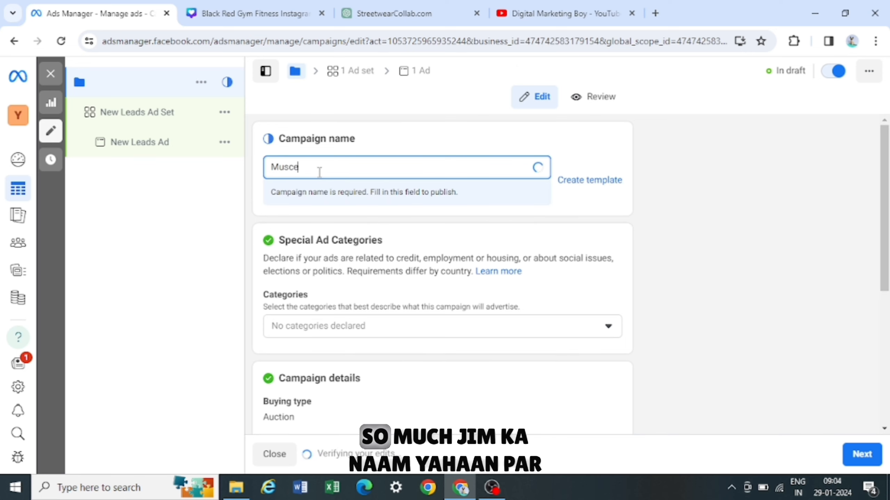
pyautogui.write(' Fitness Gym')
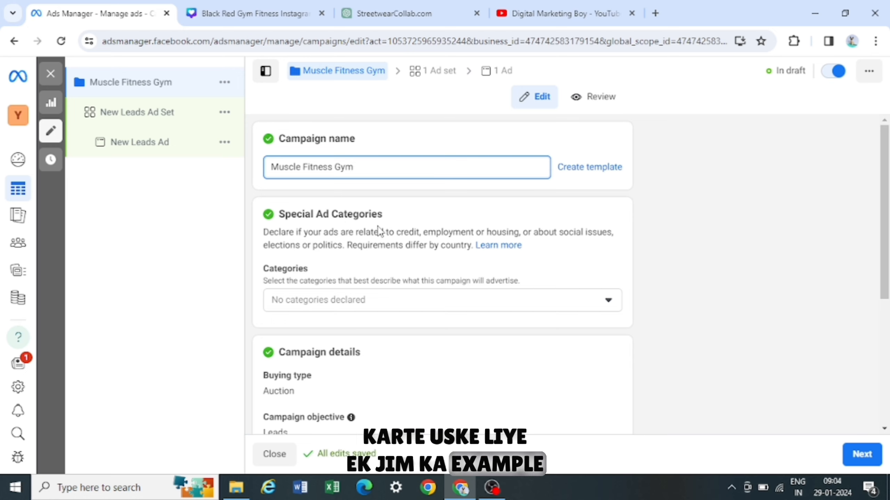
# - Open the Special Ad Categories list, review its options, and close it without selecting any
pyautogui.scroll(-1, 378, 224)
pyautogui.scroll(1, 354, 201)
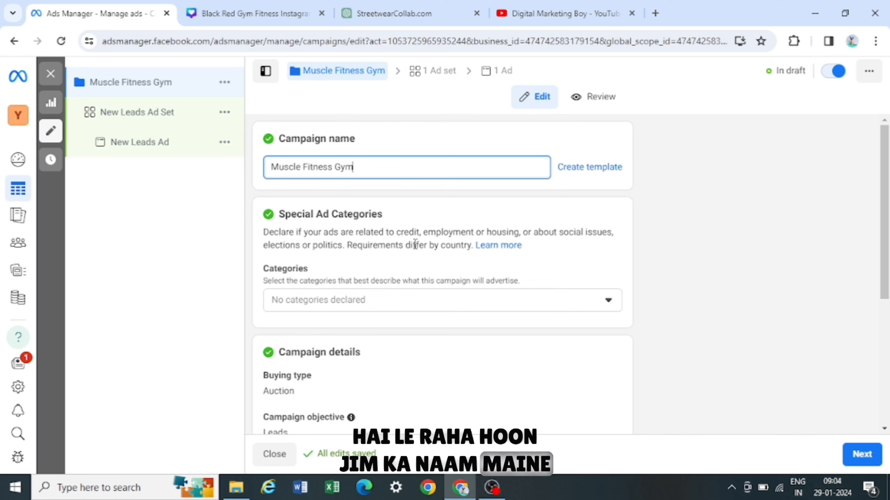
pyautogui.scroll(-1, 431, 249)
pyautogui.click(418, 260)
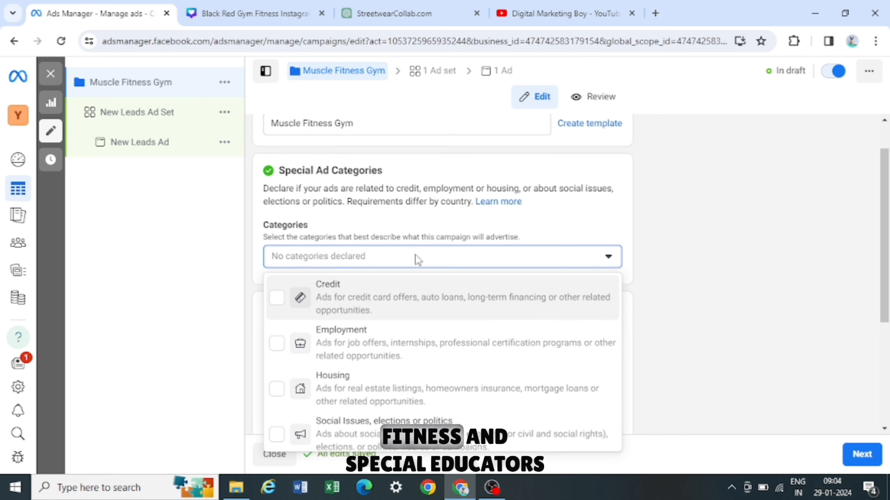
pyautogui.scroll(-1, 563, 177)
pyautogui.scroll(-1, 563, 179)
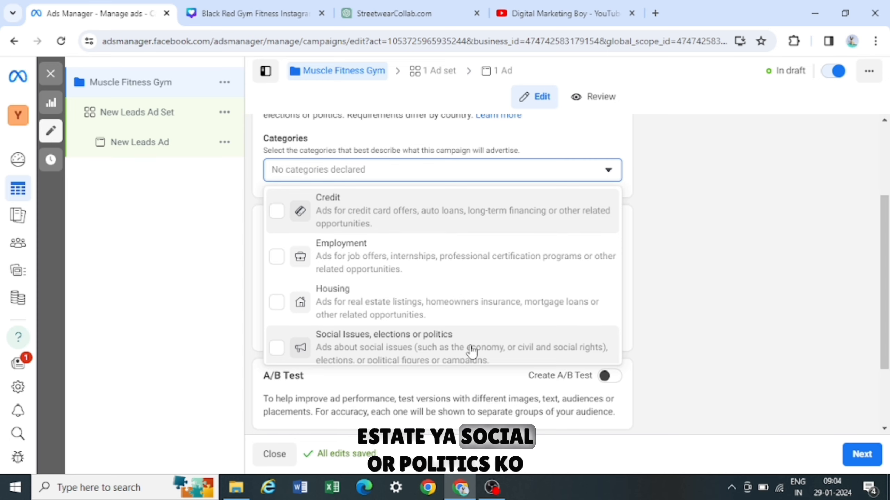
pyautogui.click(609, 172)
pyautogui.scroll(-1, 625, 172)
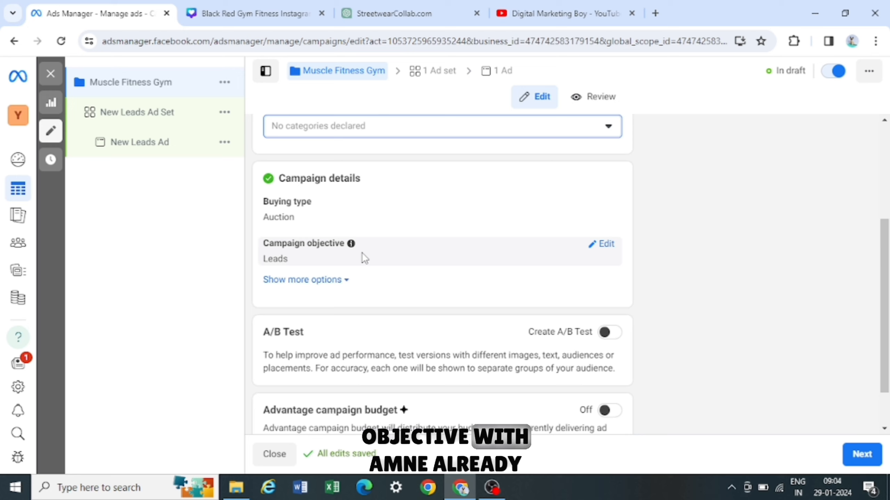
# - Enable the campaign spending limit option under the campaign details' additional options
pyautogui.click(318, 284)
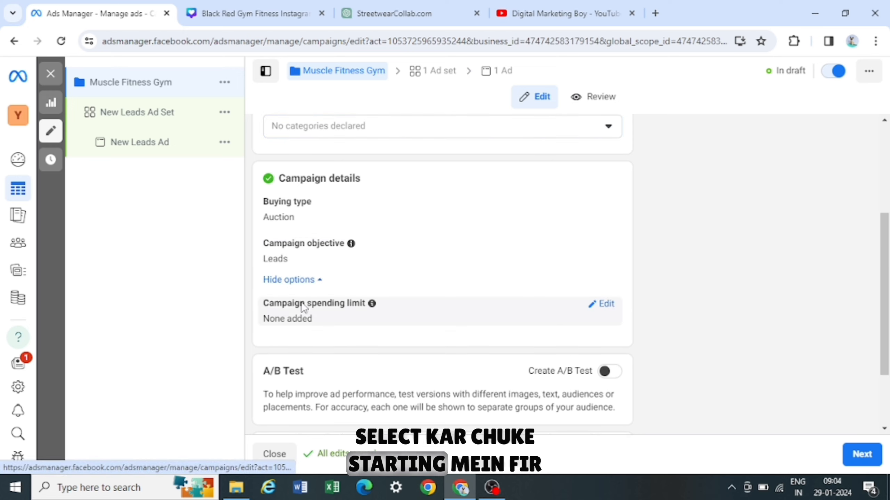
pyautogui.click(612, 306)
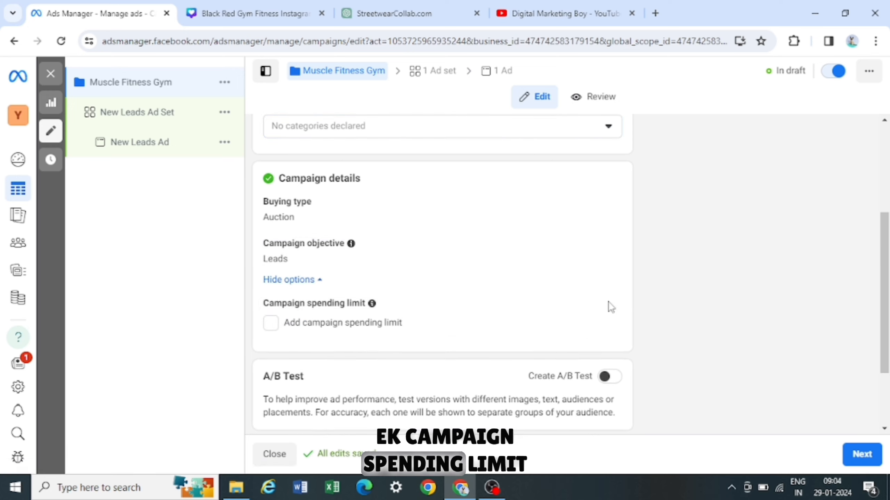
pyautogui.click(271, 323)
pyautogui.scroll(-1, 353, 316)
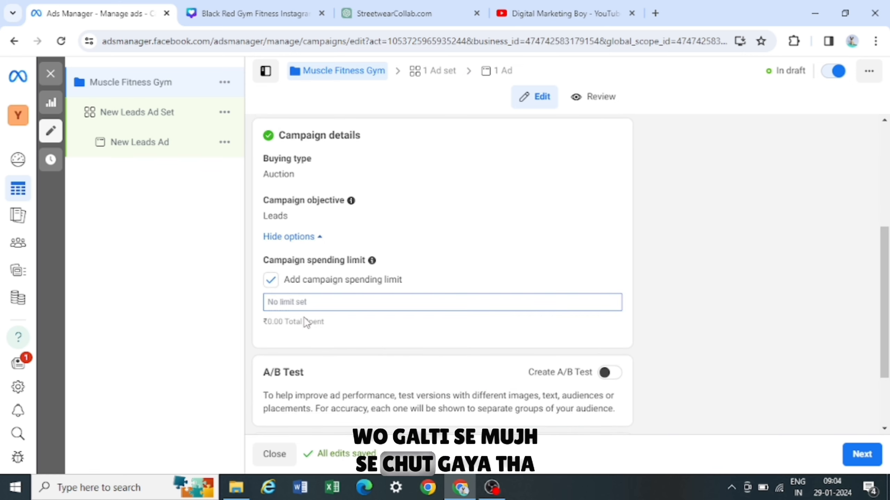
pyautogui.scroll(1, 308, 308)
pyautogui.scroll(-1, 312, 312)
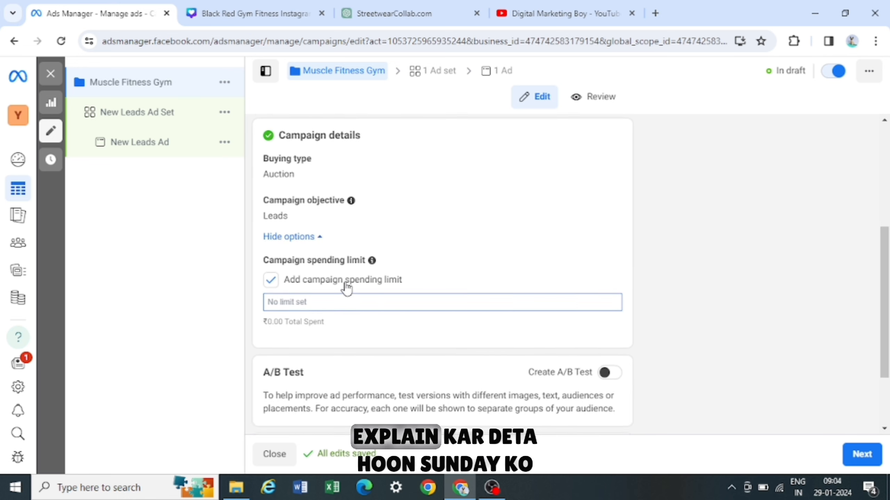
# - Open the ad set and set its daily budget to ₹500
pyautogui.click(436, 72)
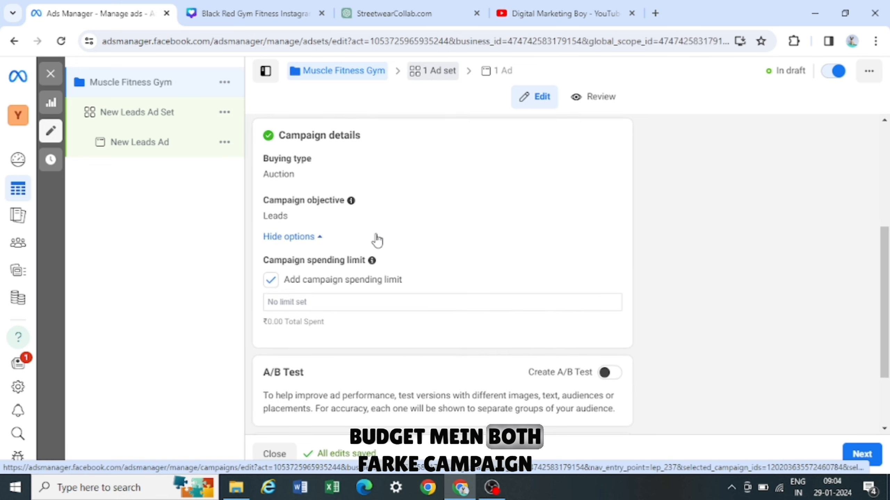
pyautogui.scroll(-6, 391, 242)
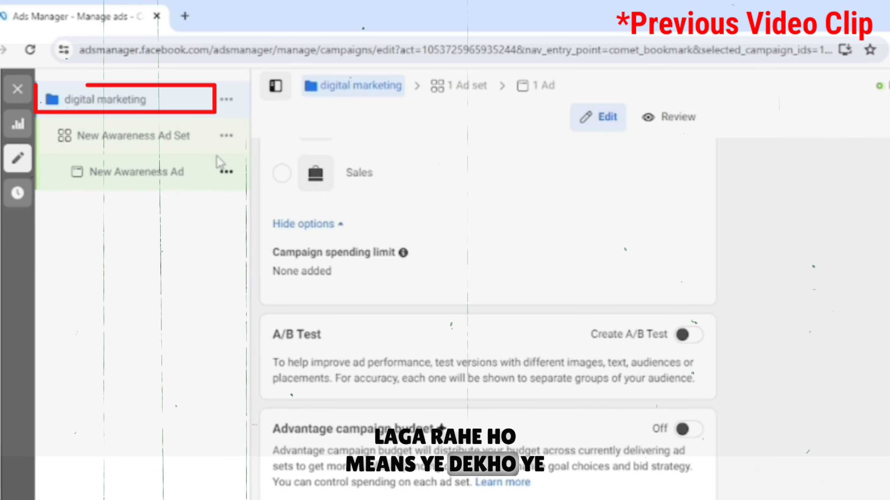
pyautogui.click(226, 101)
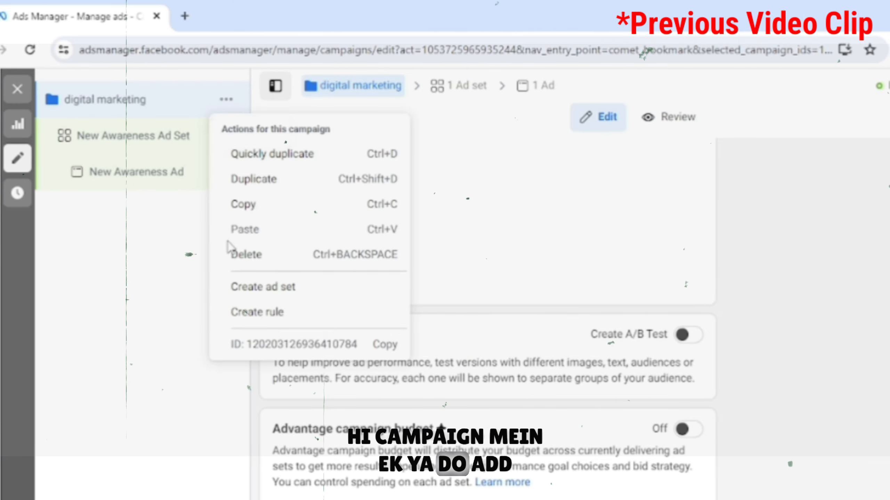
pyautogui.click(232, 289)
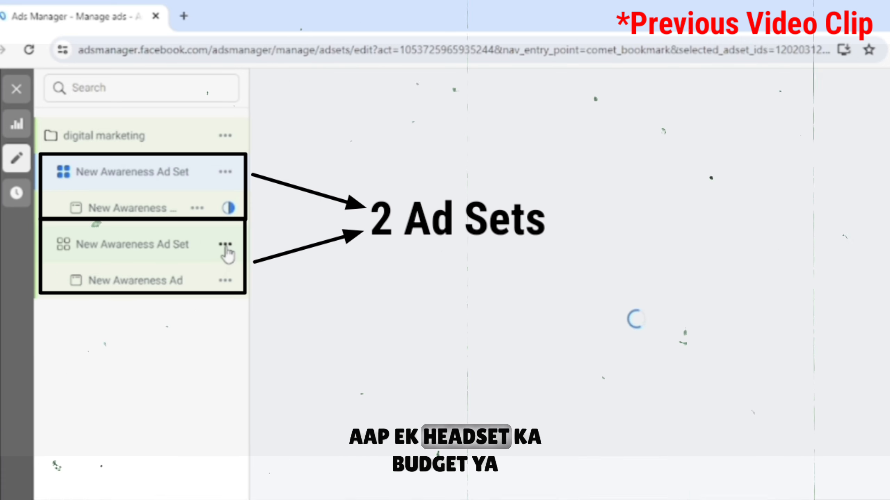
pyautogui.click(226, 244)
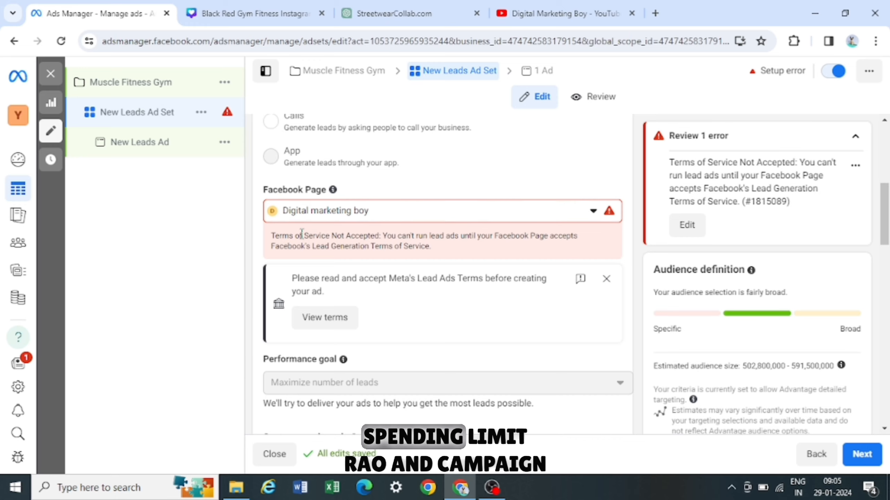
pyautogui.scroll(-3, 312, 239)
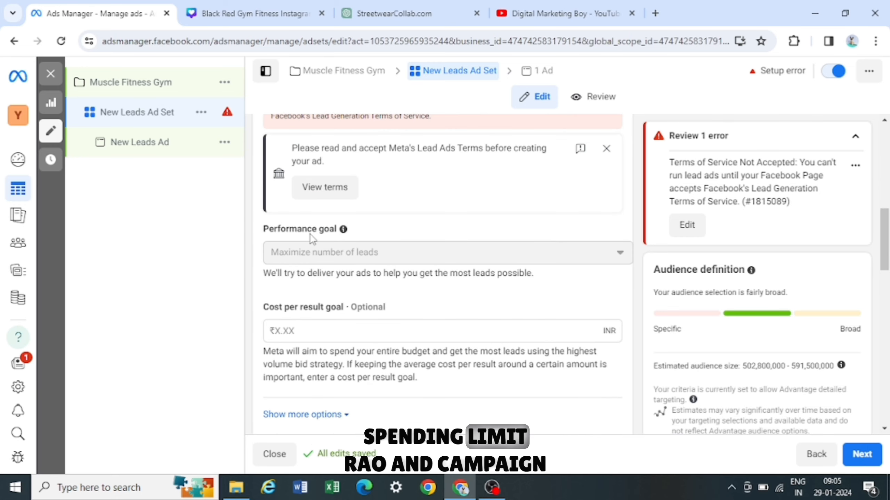
pyautogui.scroll(-6, 312, 239)
pyautogui.click(417, 251)
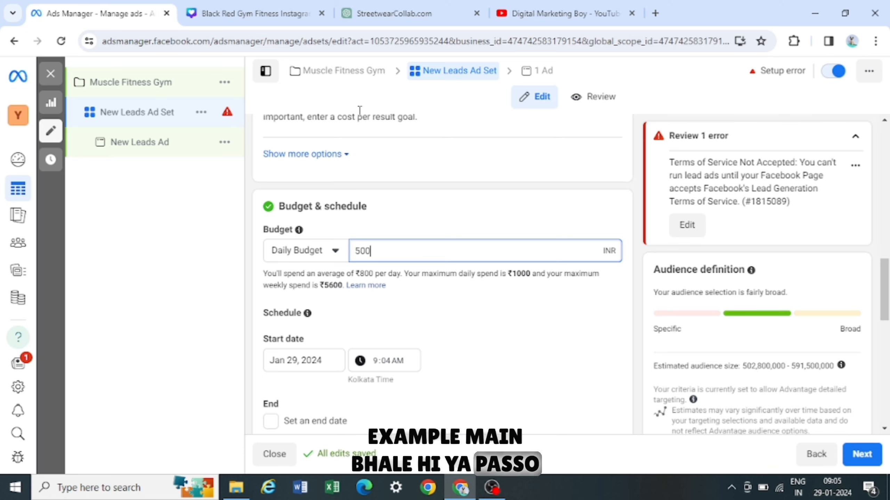
# - Return to the campaign and set the campaign spending limit to 5000
pyautogui.click(354, 72)
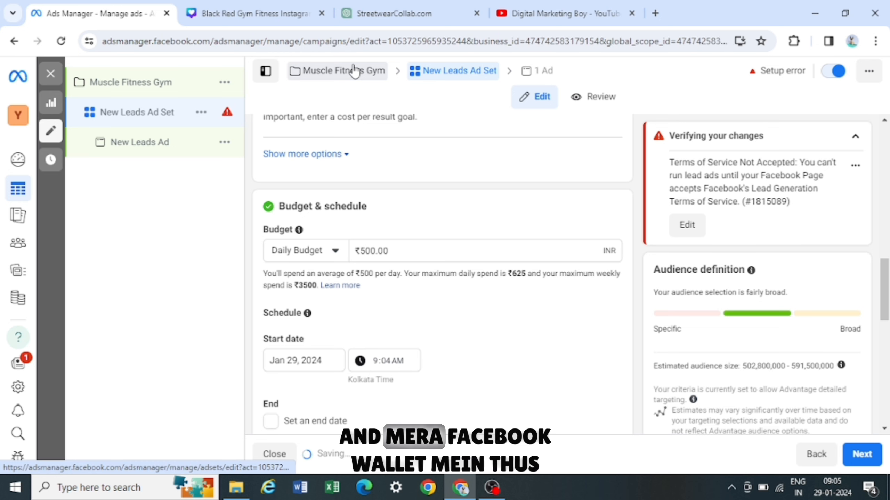
pyautogui.scroll(-5, 395, 151)
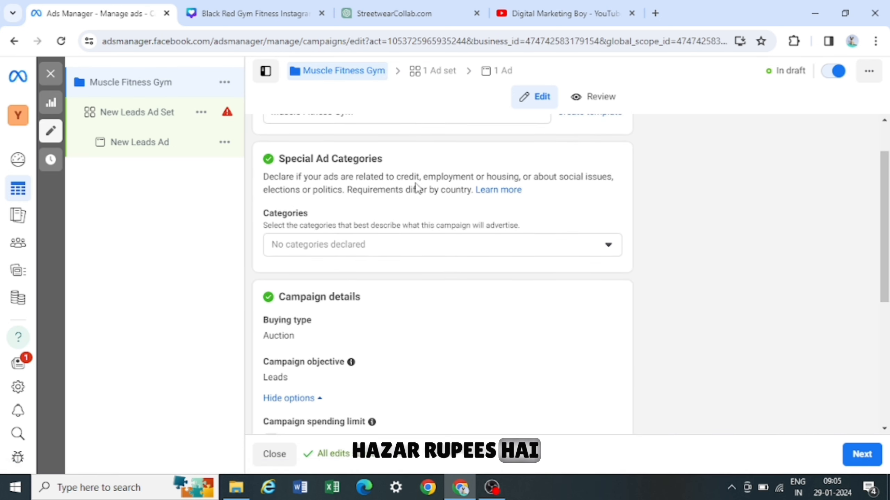
pyautogui.scroll(-4, 378, 210)
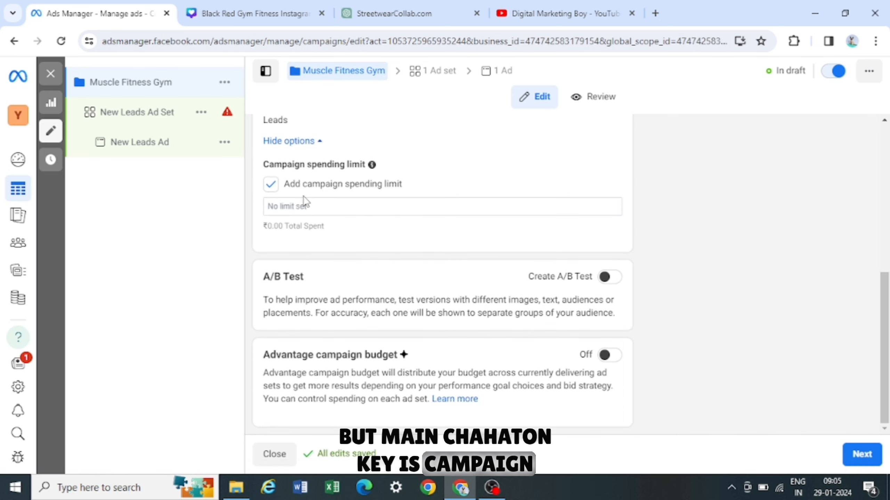
pyautogui.click(285, 203)
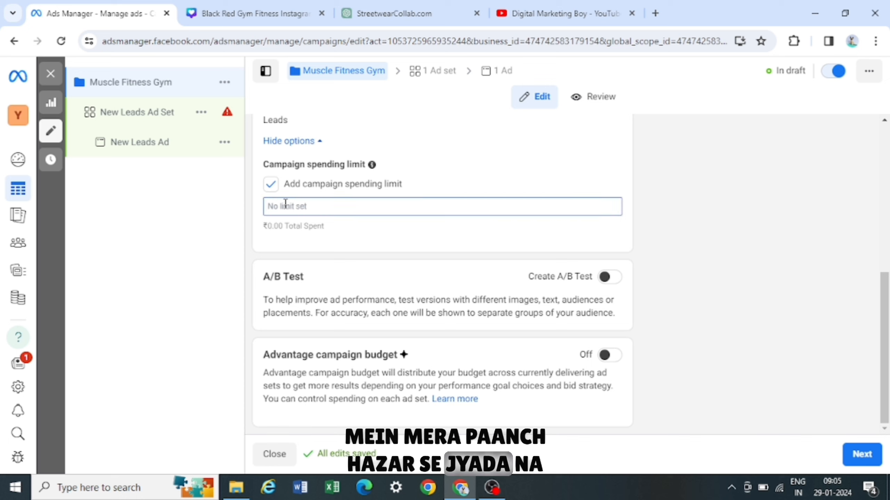
pyautogui.write('5000')
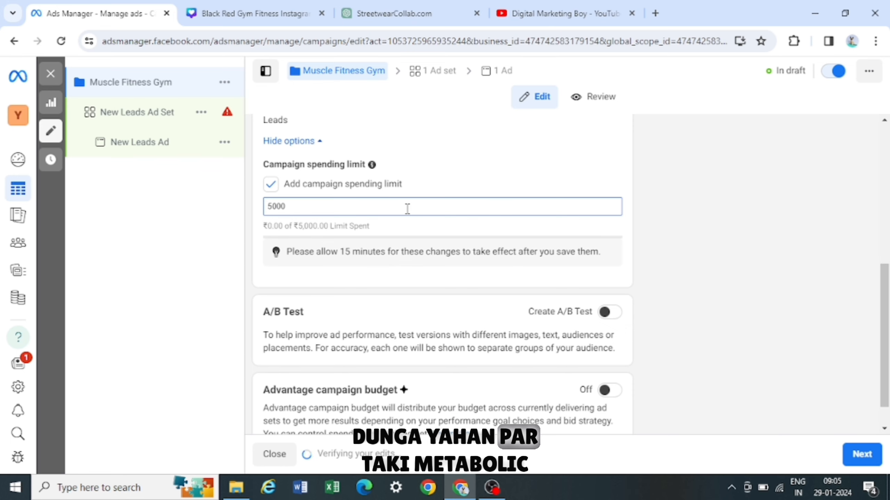
pyautogui.scroll(2, 407, 199)
pyautogui.scroll(-3, 407, 199)
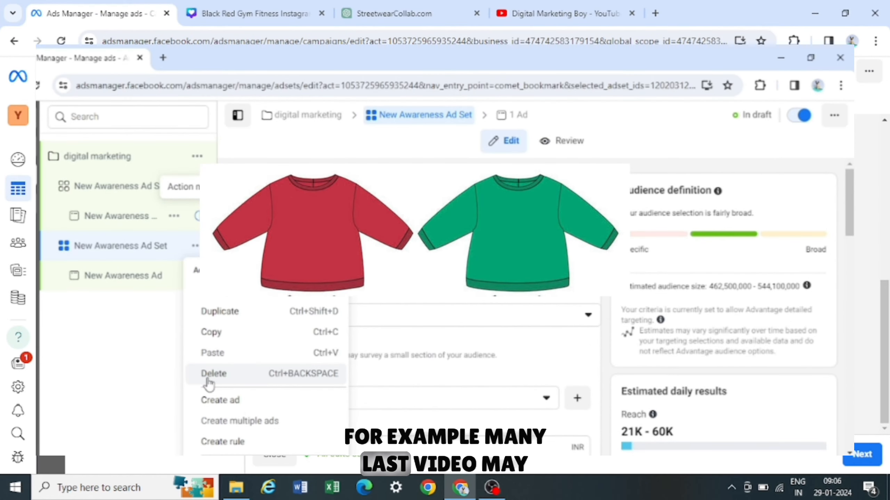
pyautogui.click(207, 378)
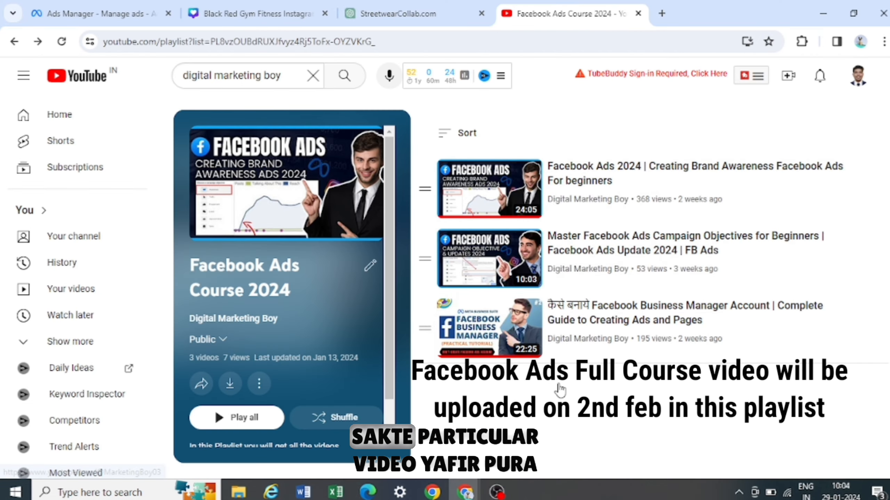
pyautogui.scroll(-1, 517, 388)
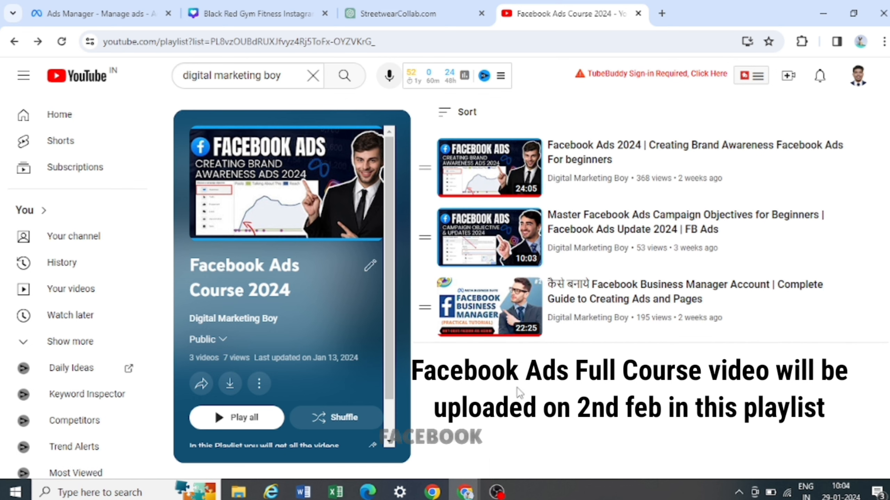
pyautogui.scroll(1, 517, 388)
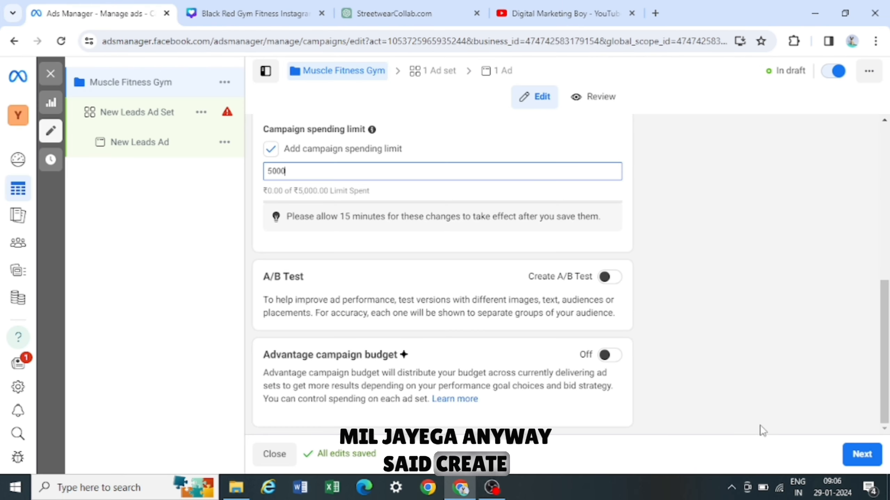
# - Continue to the ad set and rename it Muscle Fitness Gym
pyautogui.click(861, 455)
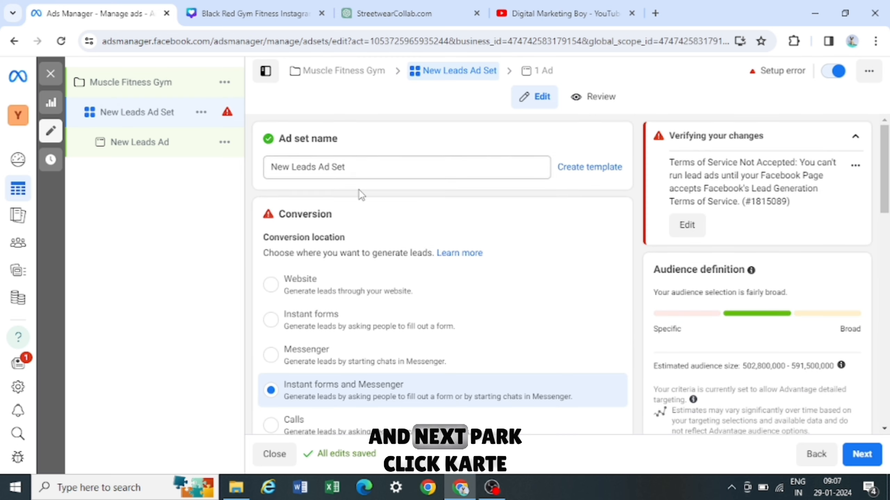
pyautogui.click(354, 173)
pyautogui.hotkey('ctrl', 'a')
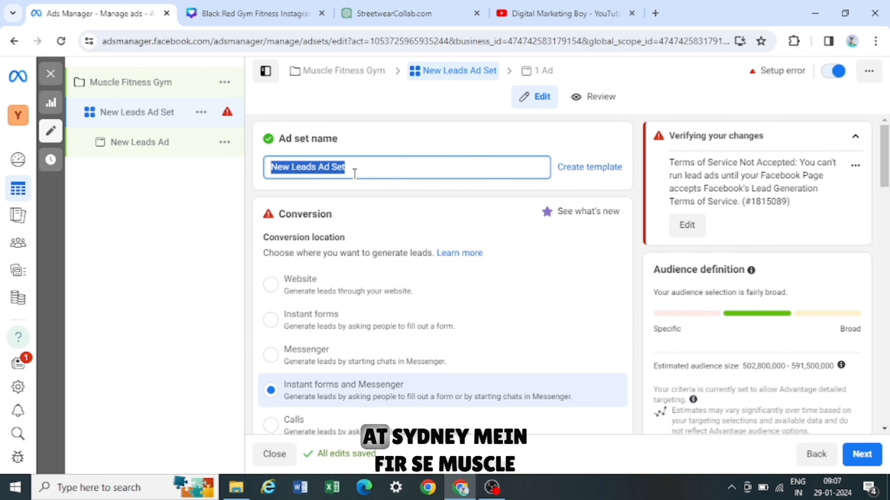
pyautogui.press('BackSpace')
pyautogui.write('Muscle Fitn')
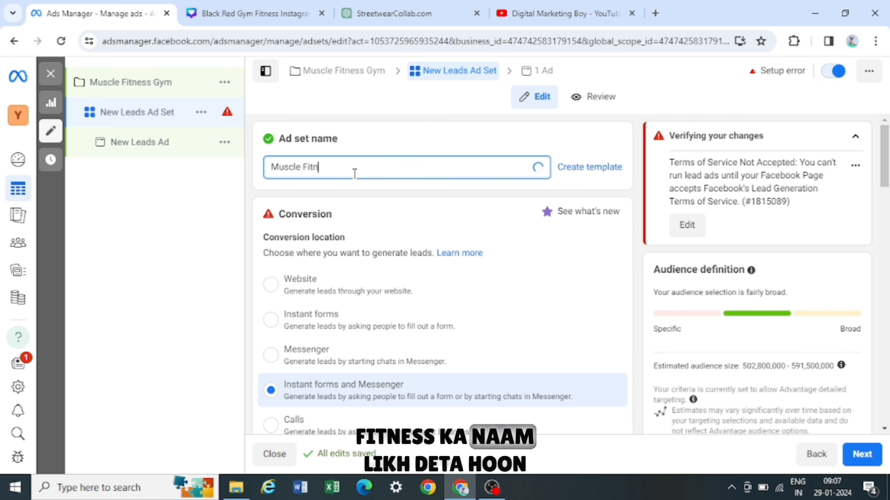
pyautogui.write('ess Gyk')
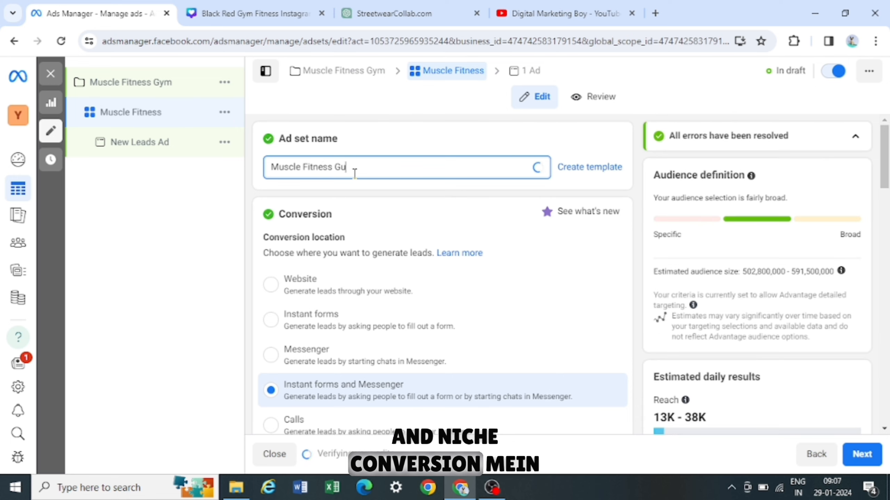
pyautogui.press('BackSpace')
pyautogui.write('m')
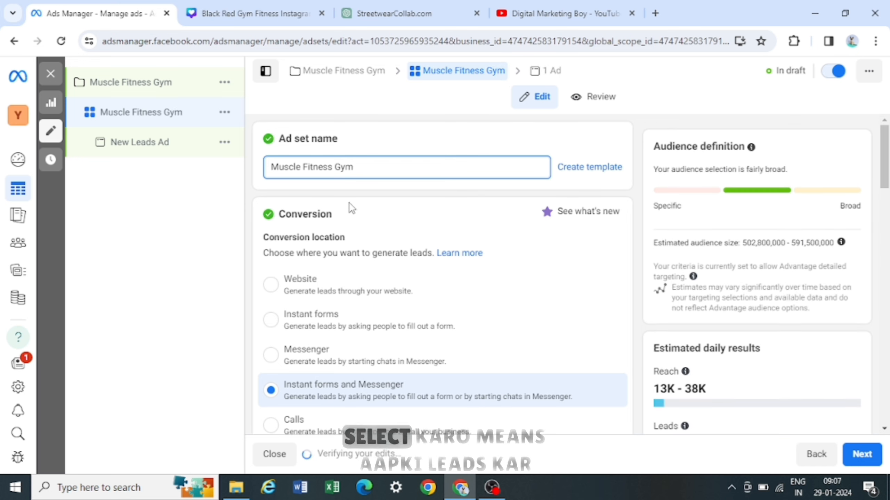
# - Choose Instant forms as the ad set's conversion location
pyautogui.scroll(-3, 354, 217)
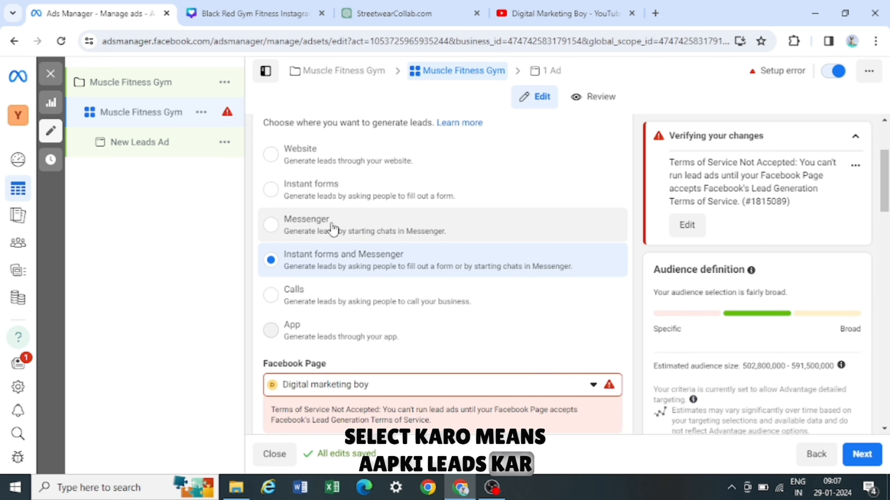
pyautogui.scroll(1, 319, 200)
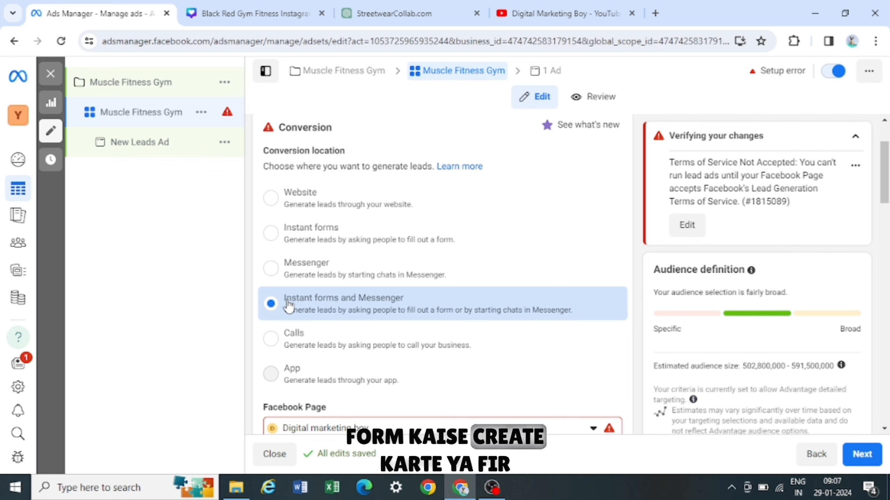
pyautogui.scroll(1, 343, 329)
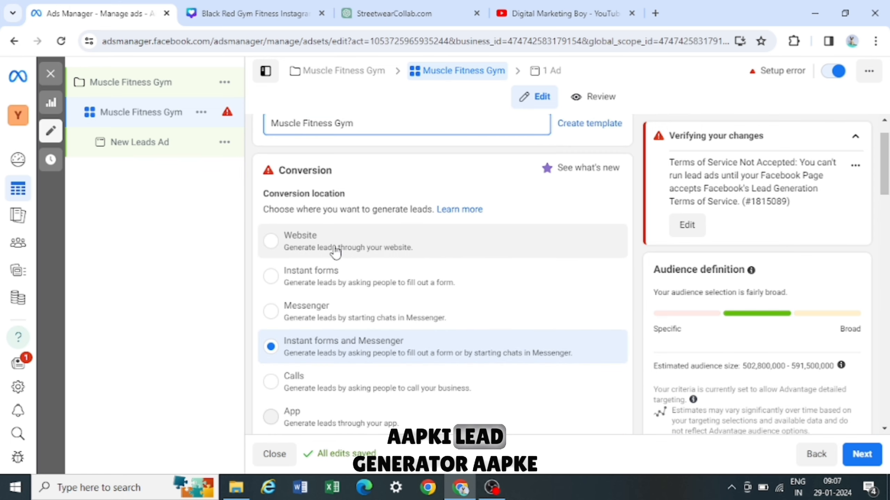
pyautogui.scroll(-1, 335, 253)
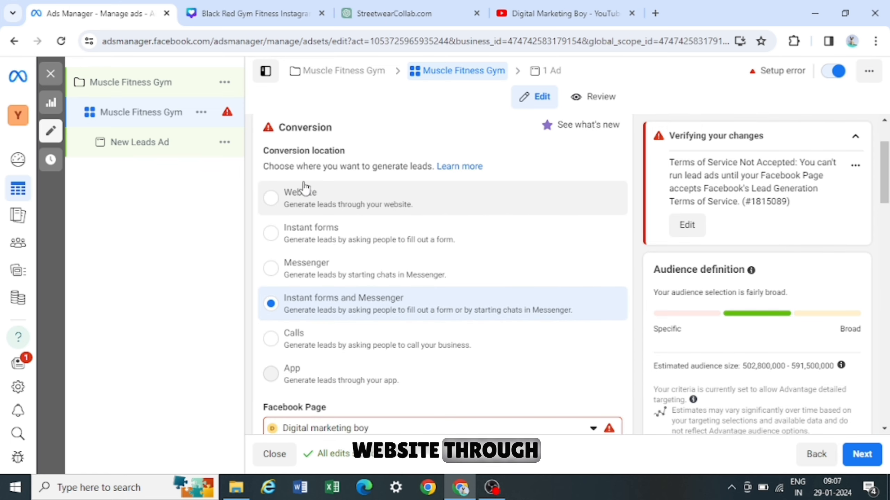
pyautogui.scroll(-1, 363, 254)
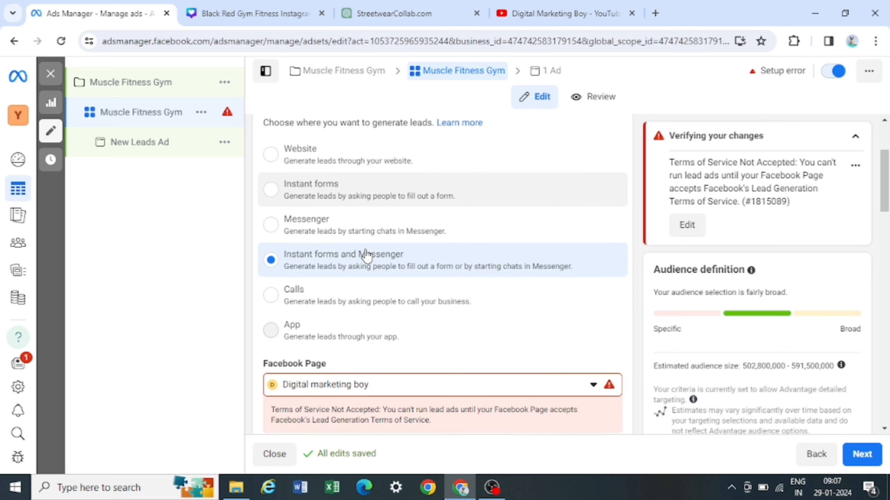
pyautogui.click(271, 189)
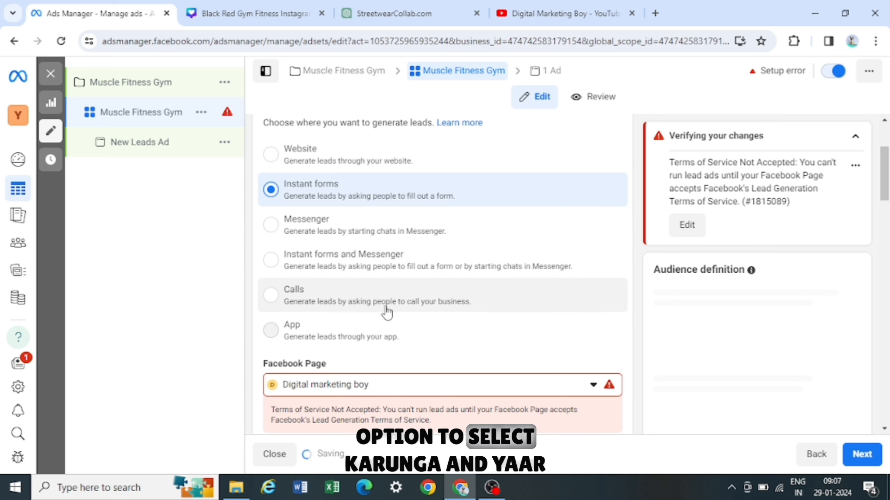
# - Accept Meta's Lead Ads Terms and Conditions for the Digital marketing boy Facebook Page
pyautogui.scroll(-2, 399, 289)
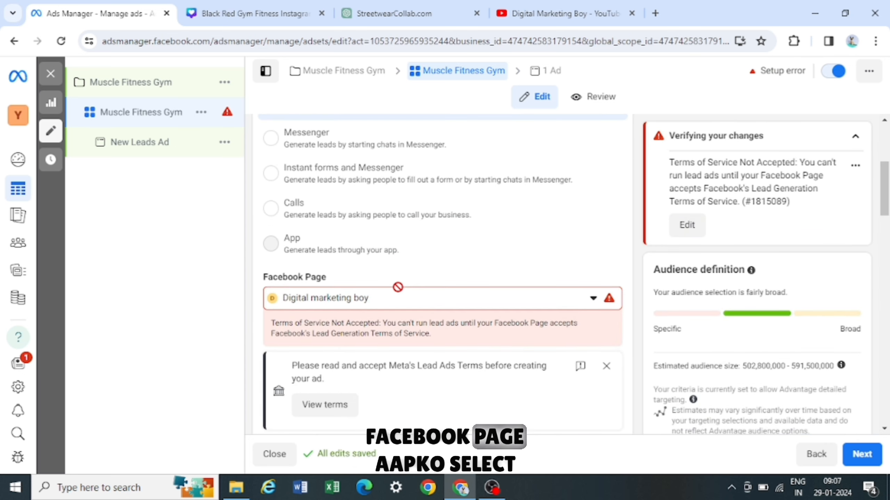
pyautogui.scroll(1, 398, 288)
pyautogui.scroll(-2, 398, 288)
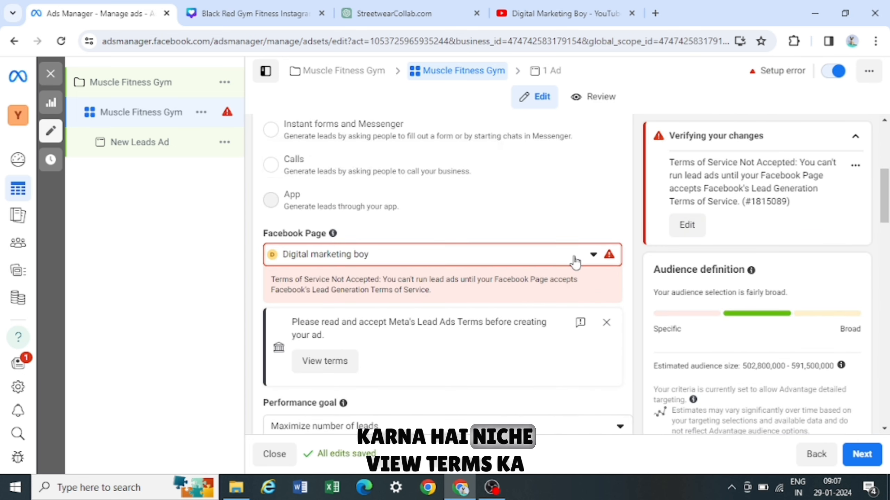
pyautogui.click(591, 257)
pyautogui.click(592, 256)
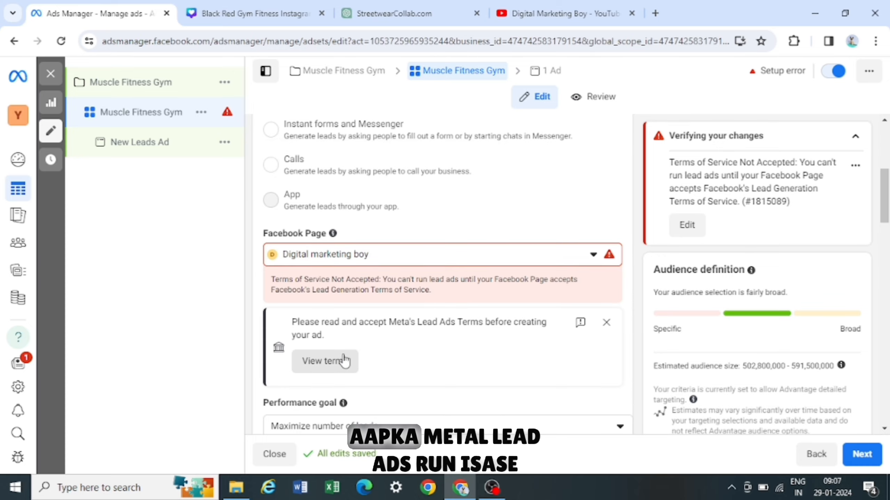
pyautogui.click(339, 364)
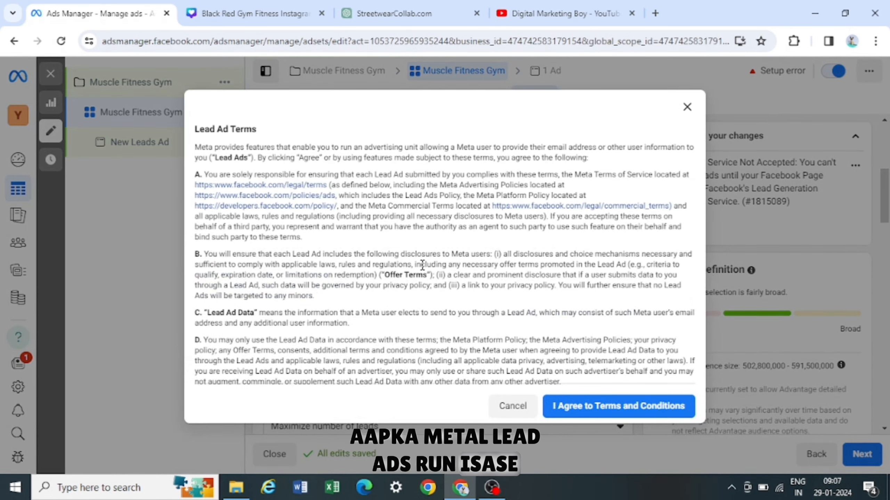
pyautogui.scroll(-6, 422, 265)
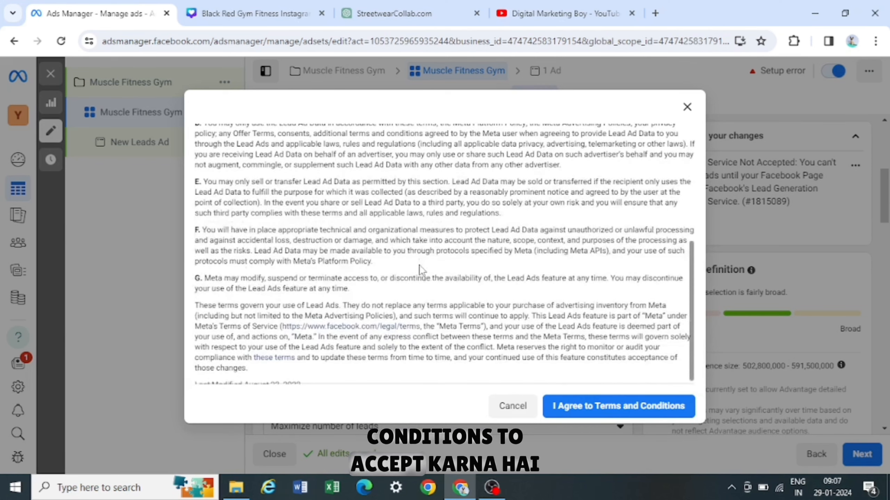
pyautogui.scroll(-1, 422, 270)
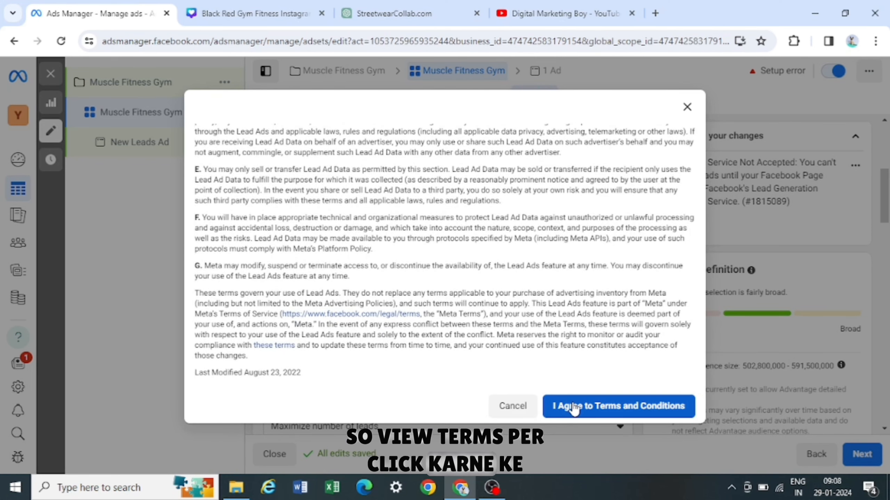
pyautogui.click(573, 407)
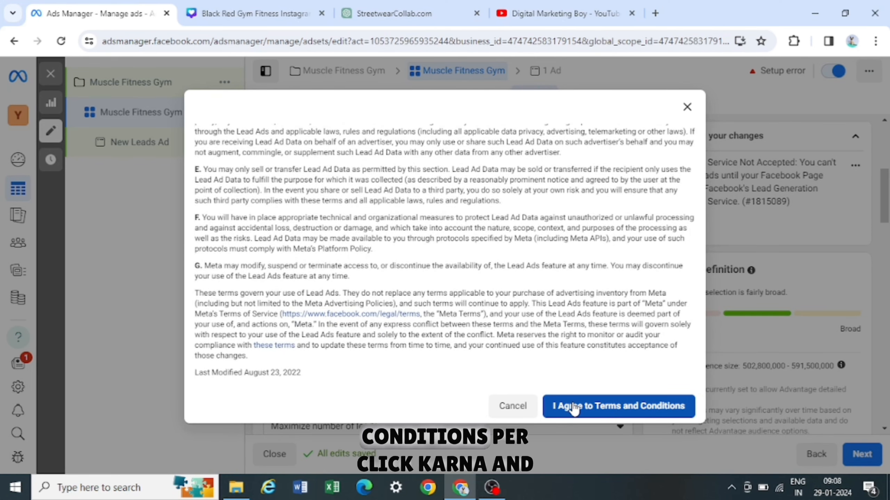
pyautogui.scroll(-2, 437, 314)
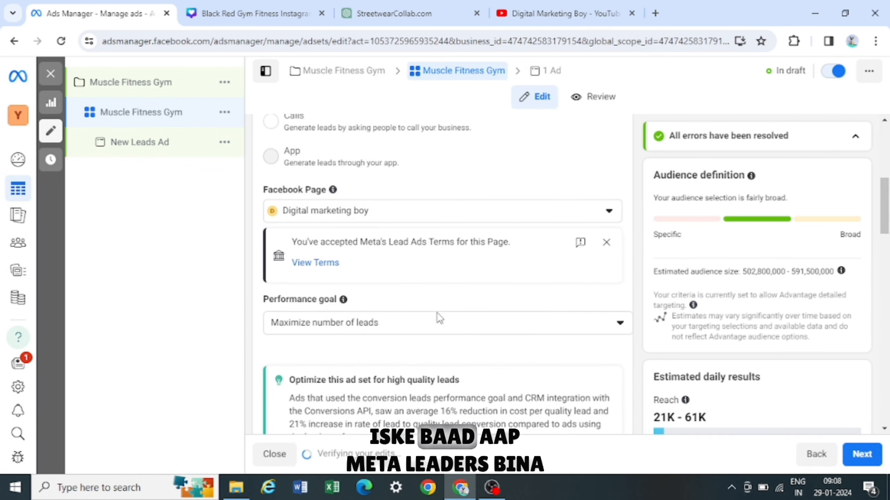
# - Open the ad set's Performance goal options
pyautogui.scroll(-1, 452, 304)
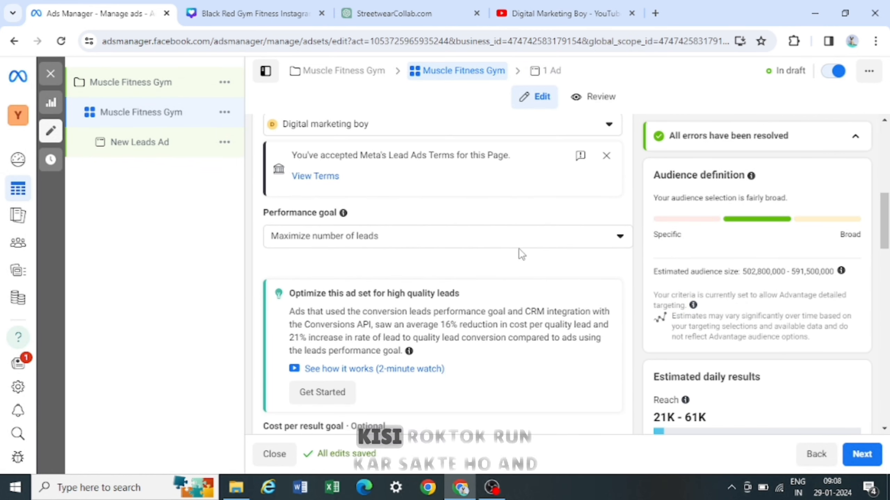
pyautogui.scroll(-1, 522, 251)
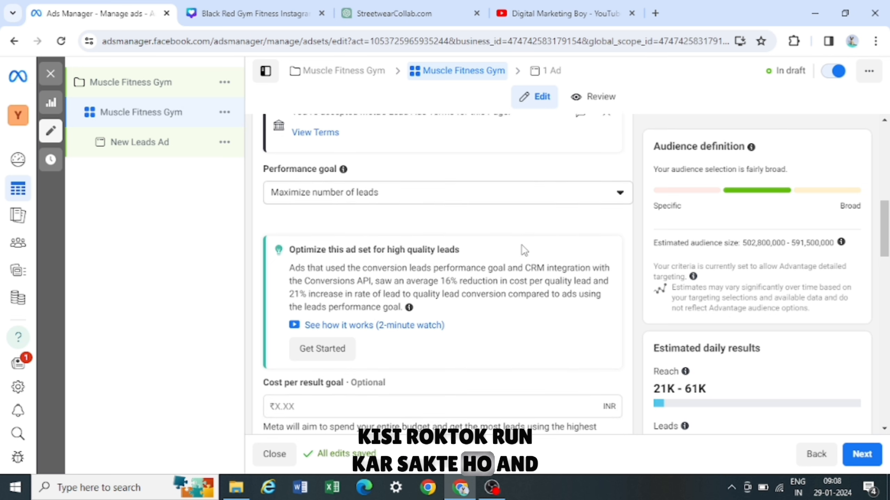
pyautogui.scroll(1, 523, 251)
pyautogui.scroll(-1, 523, 251)
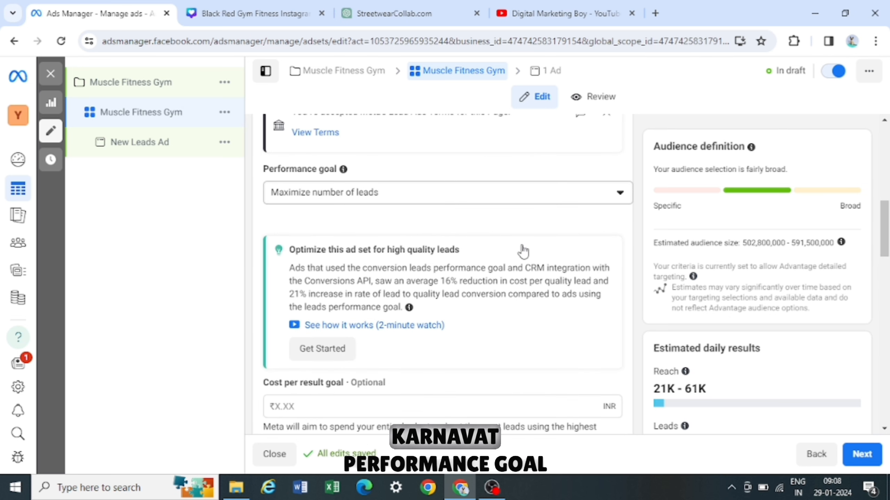
pyautogui.click(593, 203)
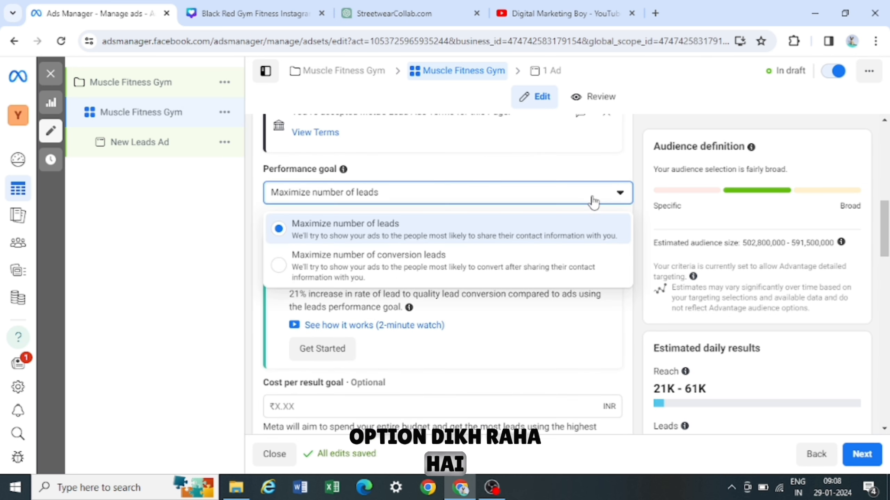
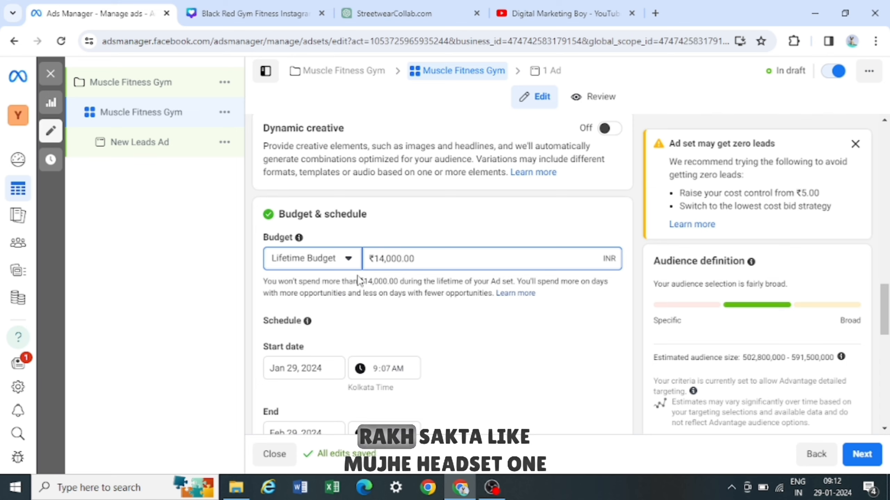
# - Switch the ad set's budget type to Daily Budget
pyautogui.click(348, 259)
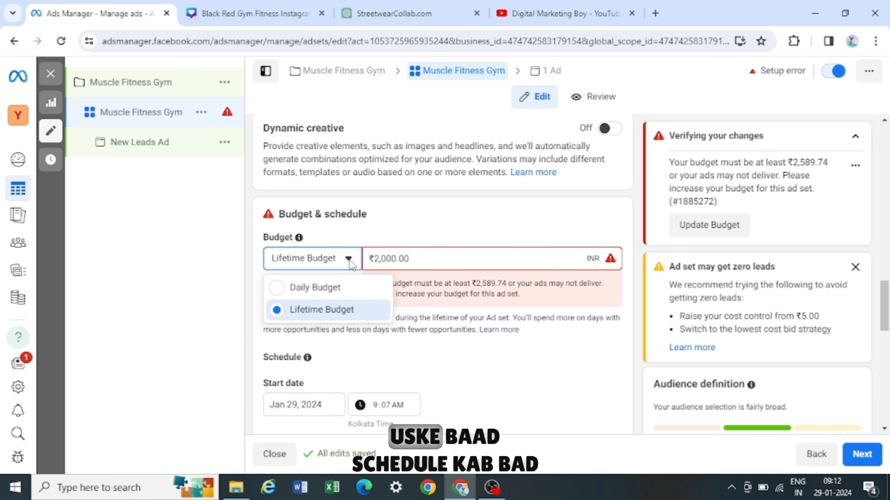
pyautogui.click(344, 294)
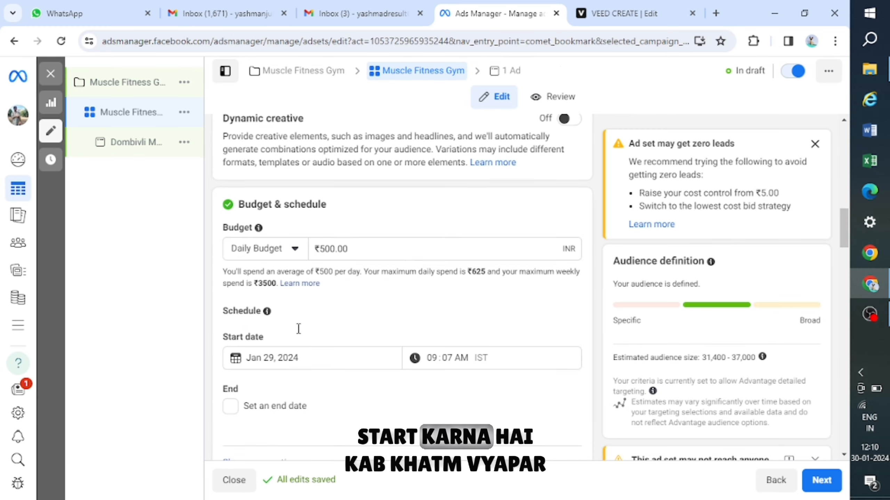
# - Review the ad set's start date in the schedule calendar
pyautogui.scroll(-1, 300, 334)
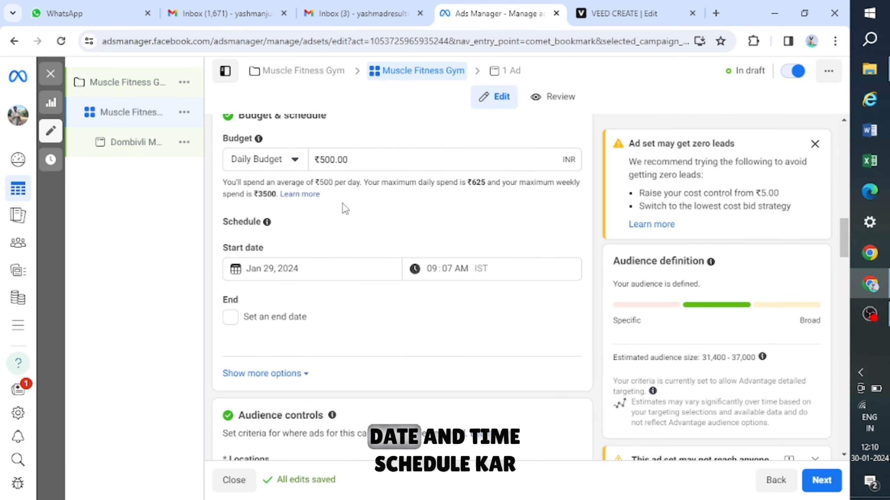
pyautogui.click(310, 266)
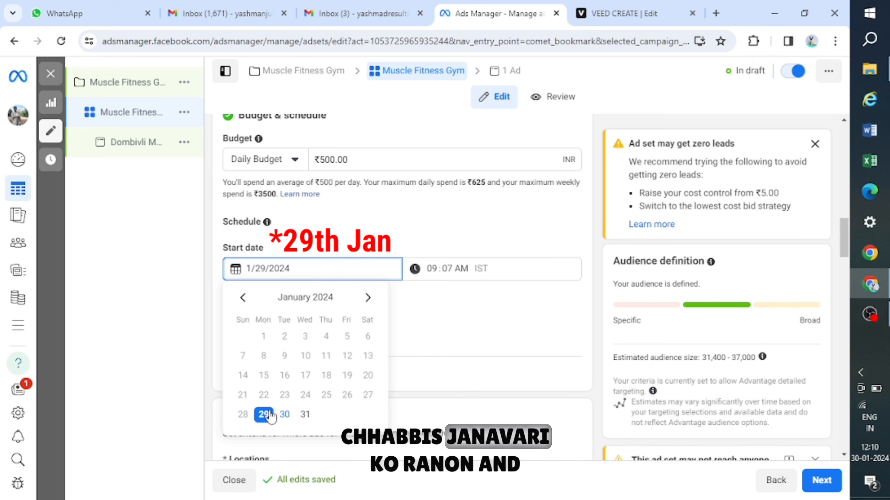
pyautogui.click(472, 309)
pyautogui.scroll(2, 472, 309)
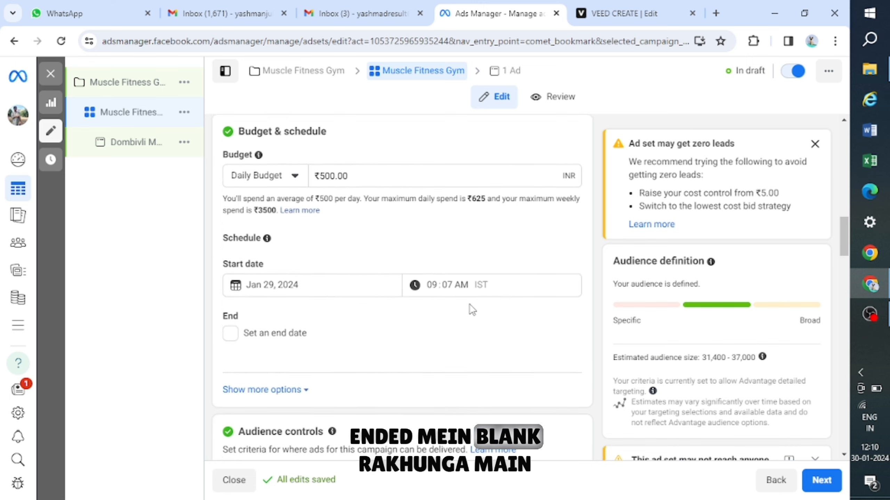
pyautogui.click(306, 312)
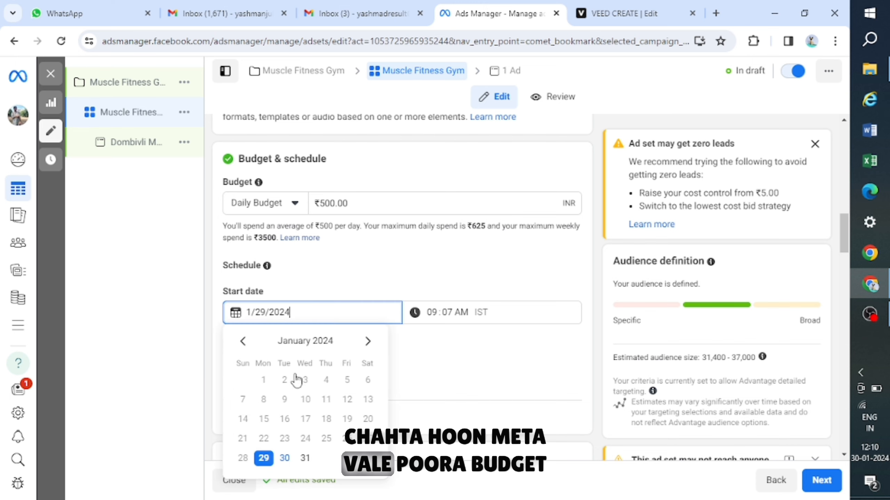
pyautogui.click(460, 390)
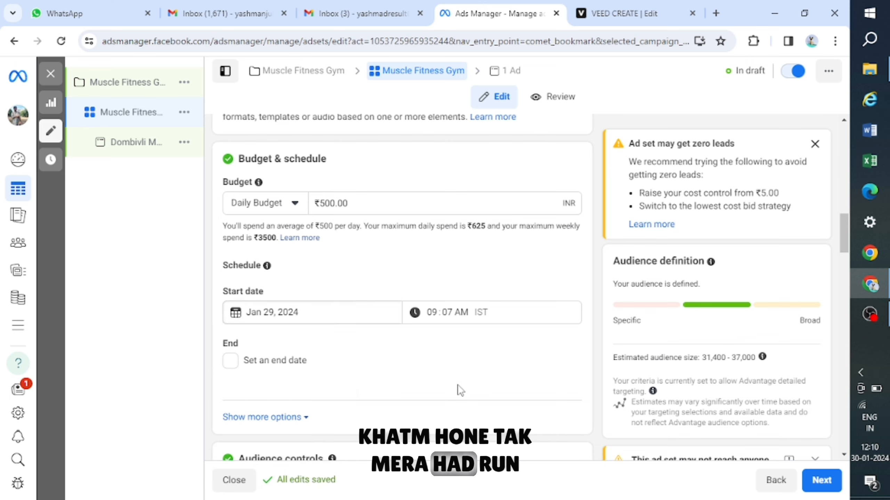
# - Expand the additional budget and schedule options to reveal ad scheduling
pyautogui.click(258, 417)
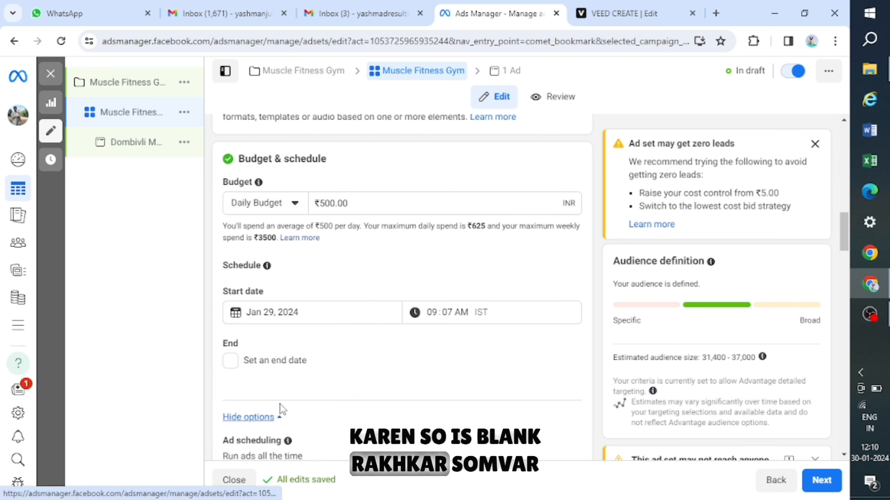
pyautogui.scroll(1, 252, 386)
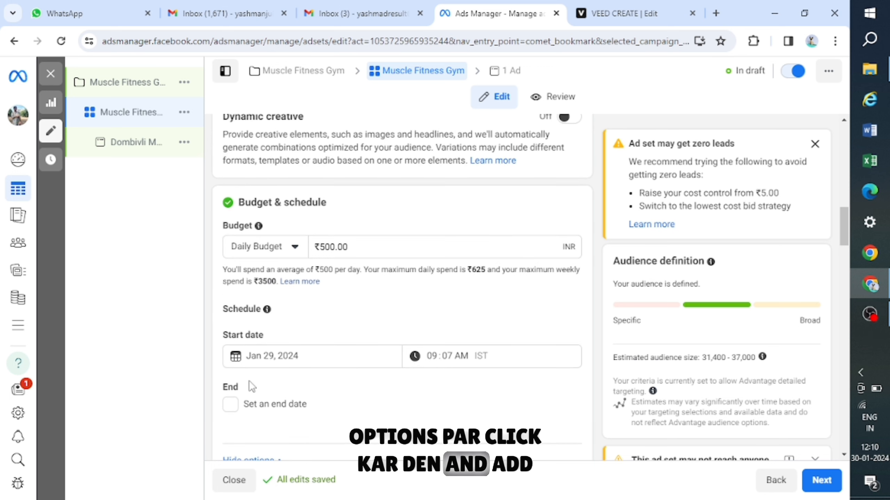
pyautogui.scroll(-4, 252, 387)
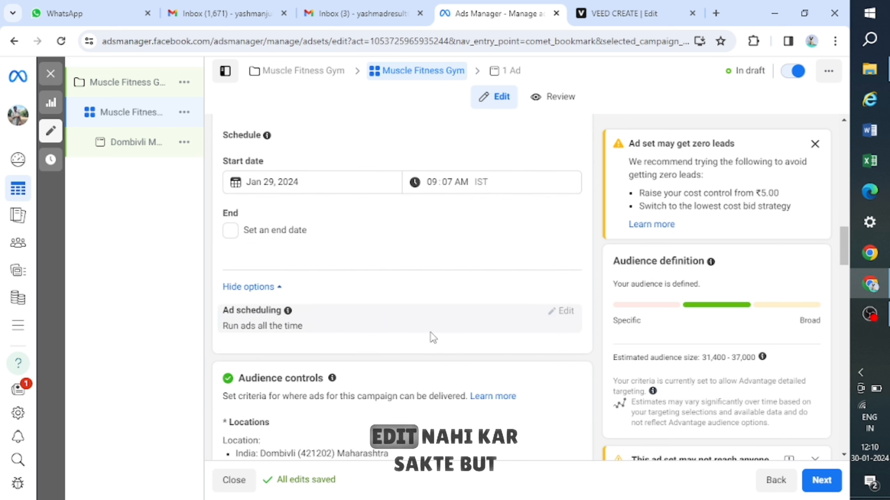
pyautogui.scroll(4, 432, 337)
# - Switch the ad set's budget type to Lifetime Budget
pyautogui.click(295, 247)
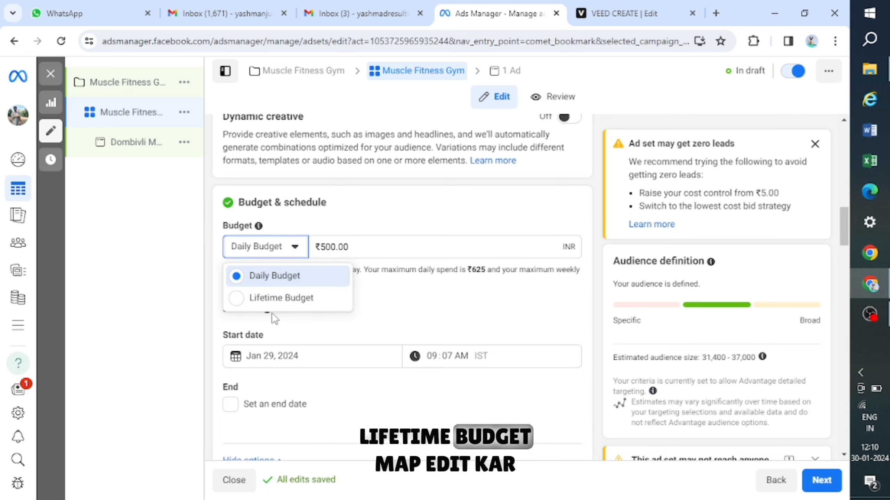
pyautogui.click(345, 317)
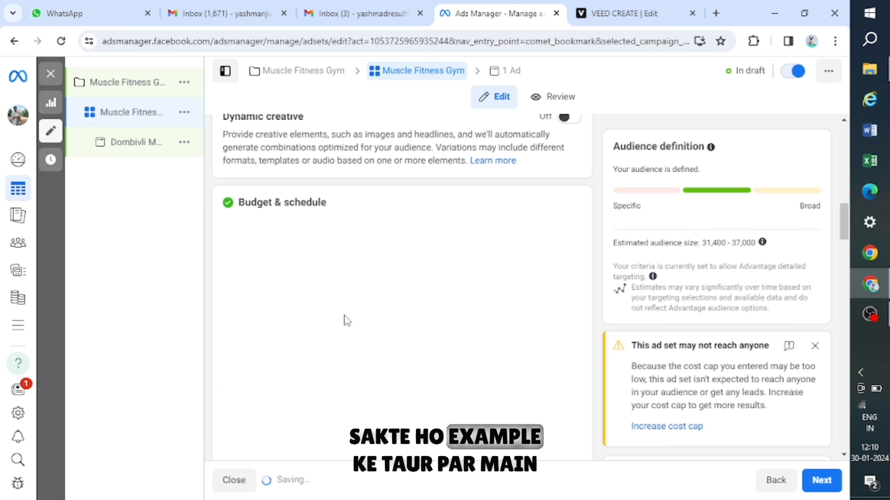
pyautogui.scroll(-1, 345, 319)
pyautogui.scroll(-5, 347, 321)
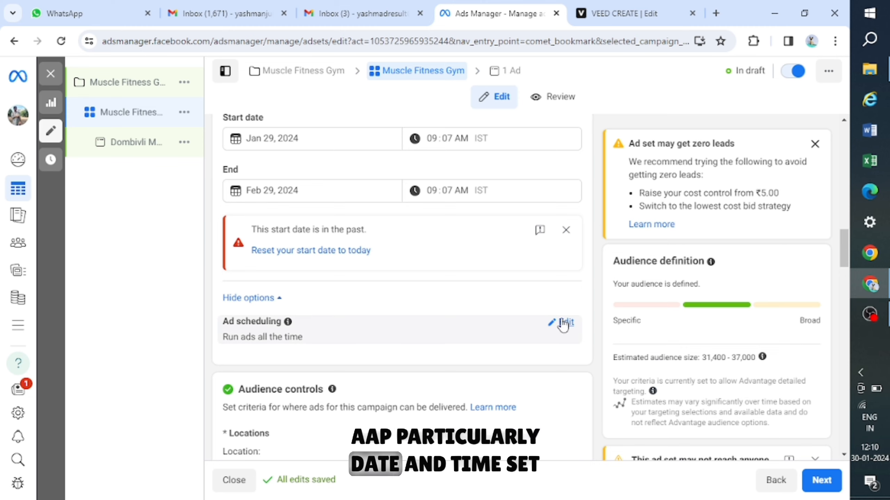
# - Enable running ads on a schedule and mark every day from about 8 AM to 12 PM
pyautogui.click(563, 320)
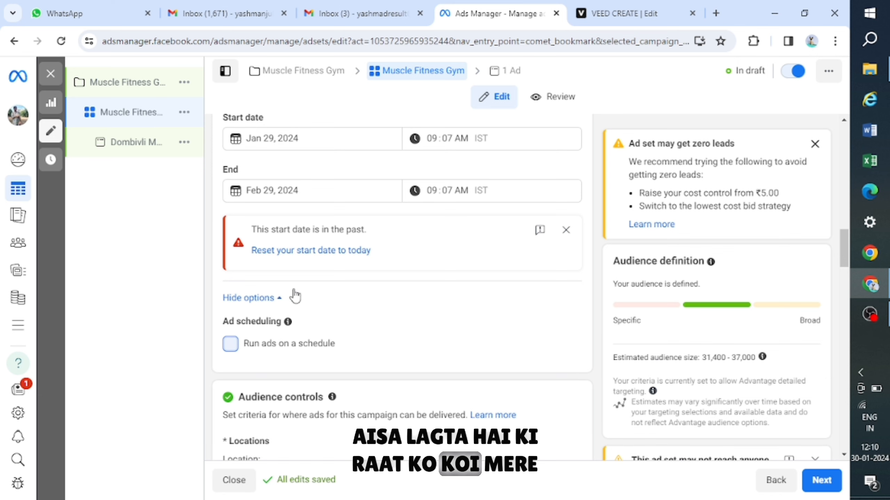
pyautogui.scroll(-1, 332, 372)
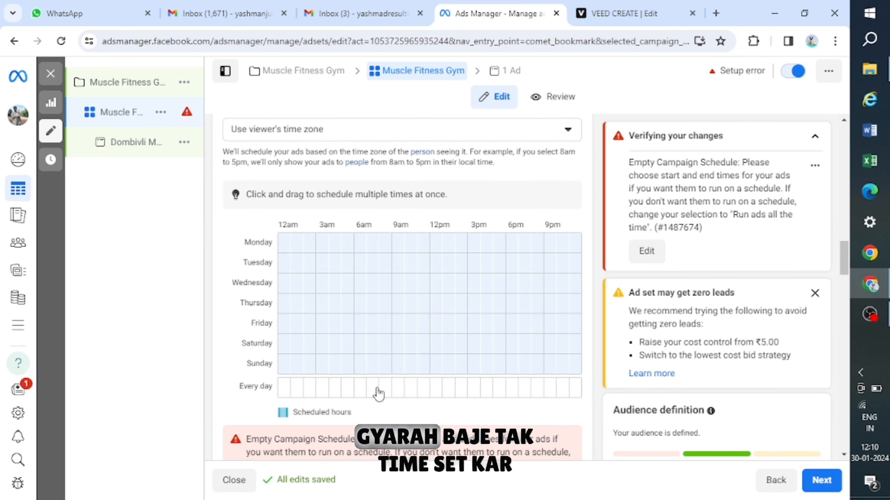
pyautogui.moveTo(383, 395); pyautogui.dragTo(407, 392)
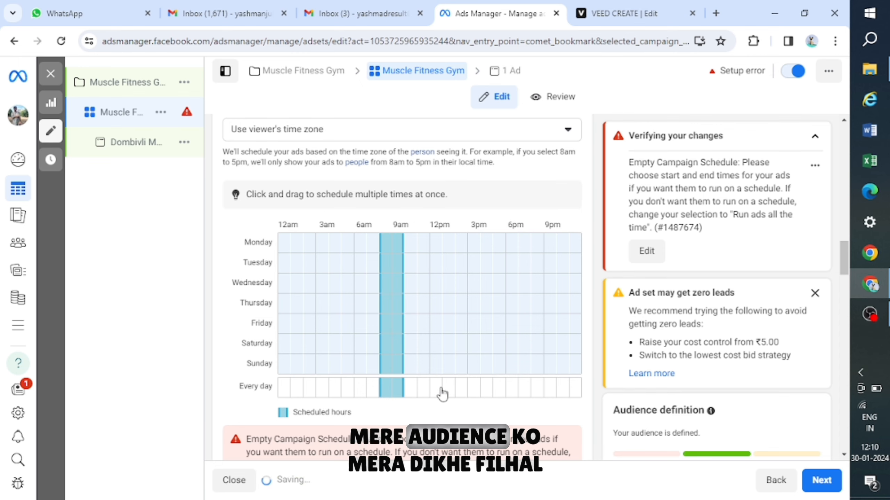
# - Turn off running ads on a schedule
pyautogui.scroll(2, 415, 373)
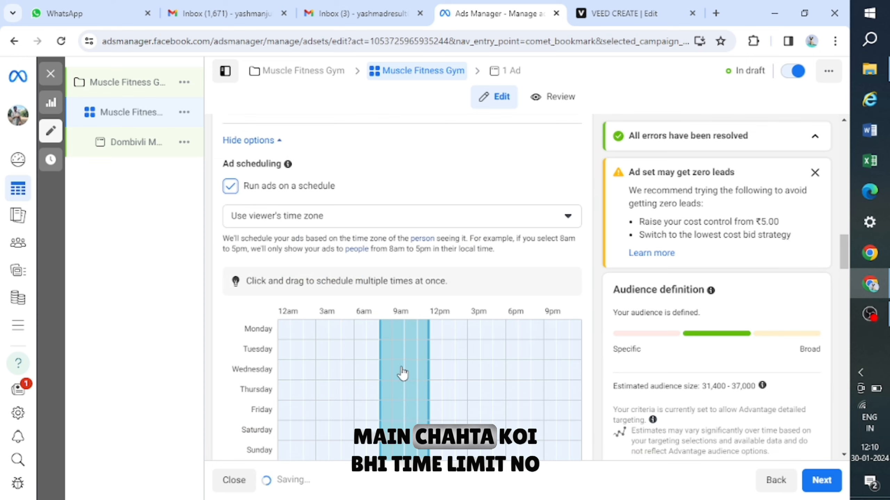
pyautogui.scroll(2, 238, 305)
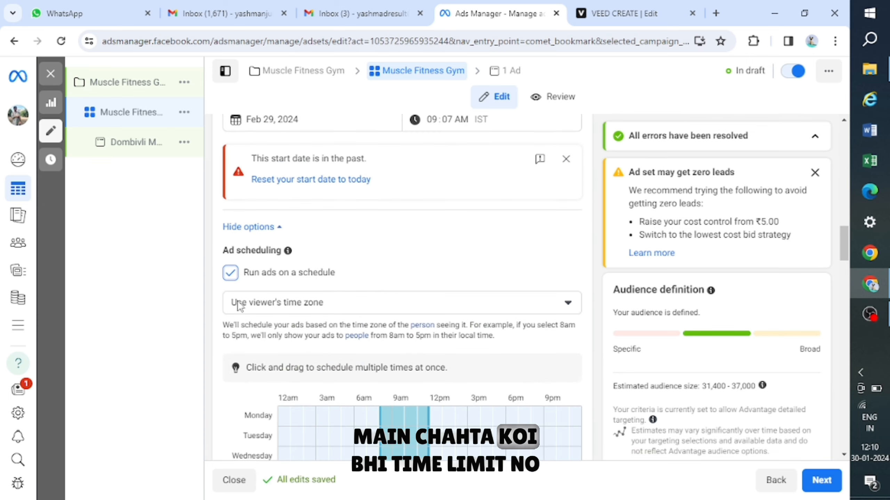
pyautogui.click(325, 273)
# - Switch the ad set's budget type back to Daily Budget
pyautogui.scroll(6, 326, 271)
pyautogui.click(290, 232)
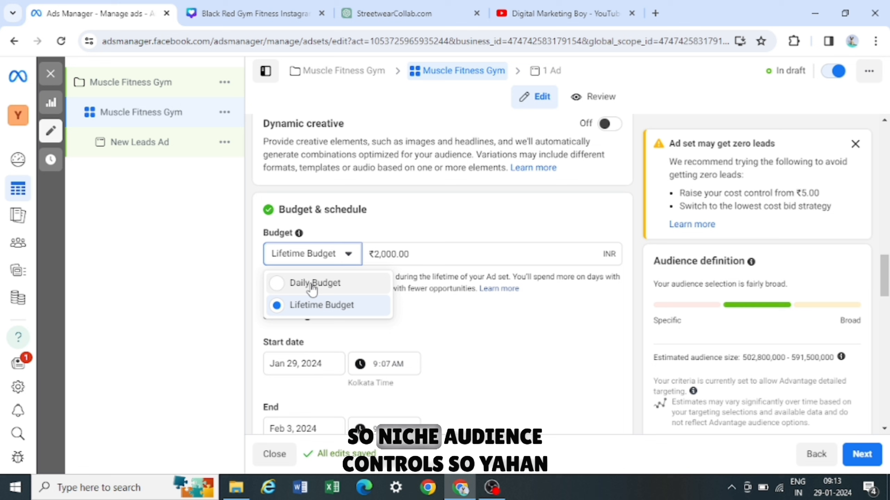
pyautogui.click(312, 283)
# - Expand the audience controls' additional options and open the locations for editing
pyautogui.scroll(-3, 461, 315)
pyautogui.scroll(-10, 340, 312)
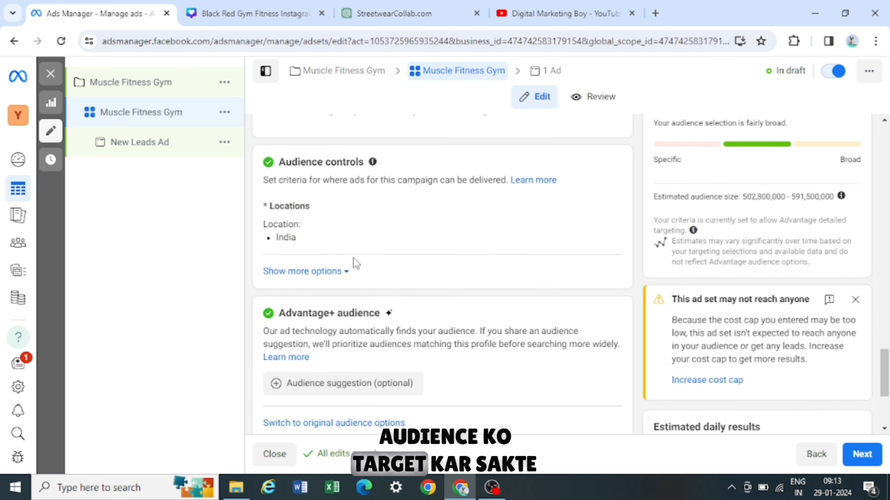
pyautogui.click(342, 272)
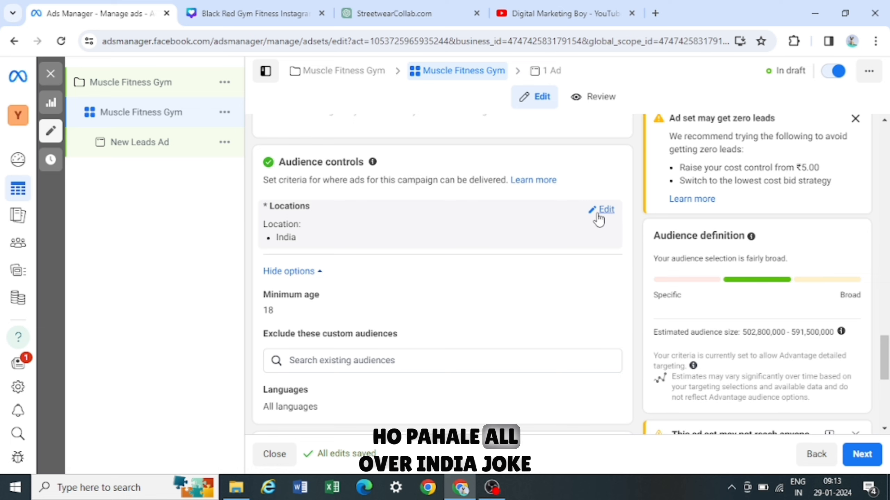
pyautogui.click(602, 210)
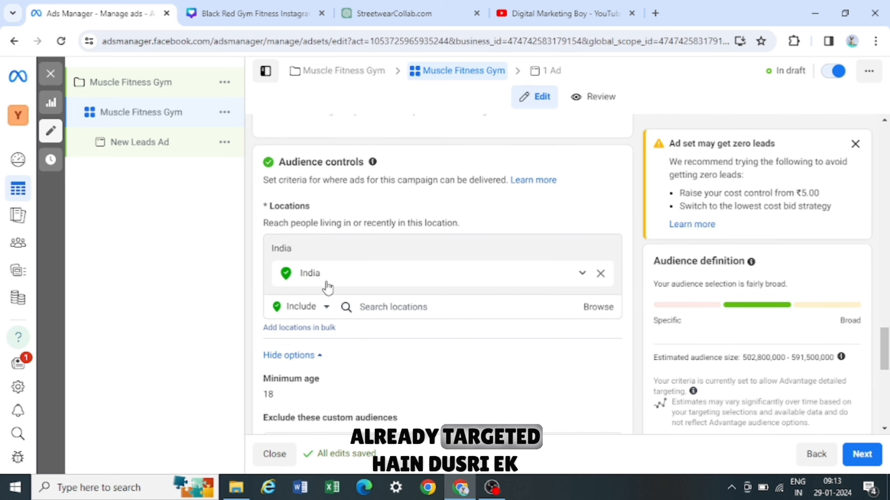
# - Search the locations for mumbai, then clear the search field
pyautogui.click(435, 307)
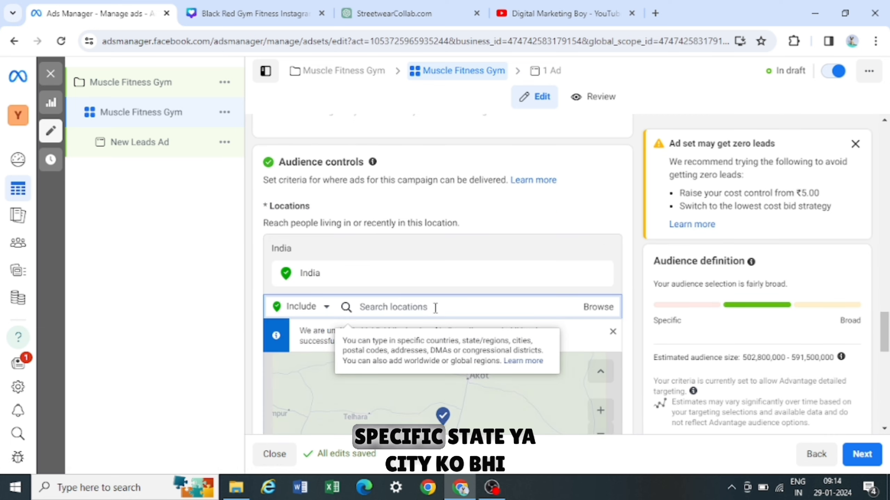
pyautogui.write('mumbai')
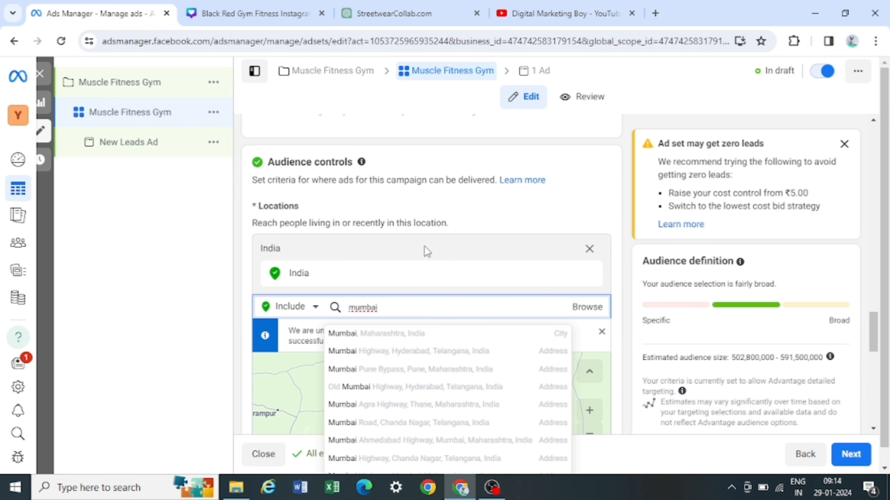
pyautogui.scroll(-1, 424, 245)
pyautogui.doubleClick(462, 260)
pyautogui.press('BackSpace')
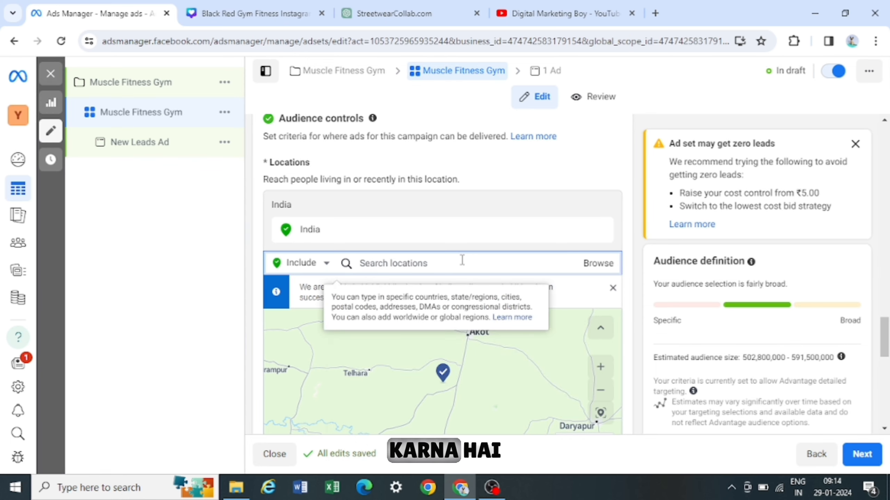
# - Search the locations for postal code 400099
pyautogui.write('400099')
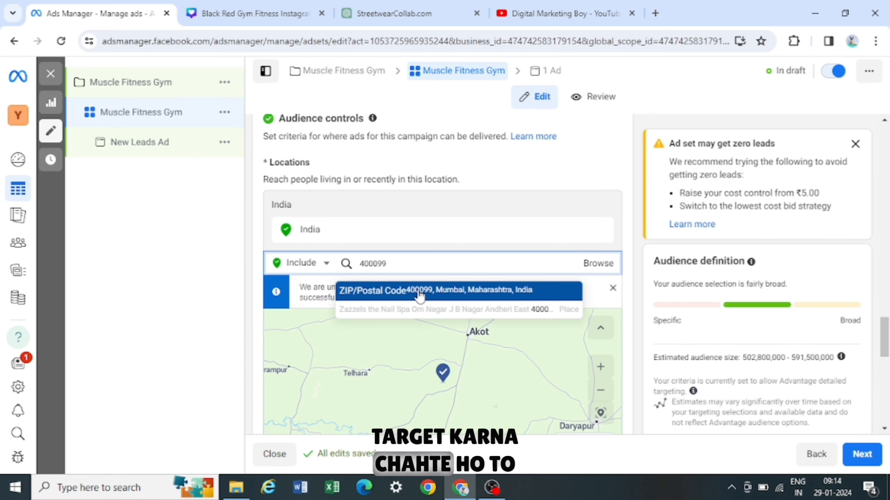
pyautogui.doubleClick(436, 266)
pyautogui.scroll(-1, 425, 265)
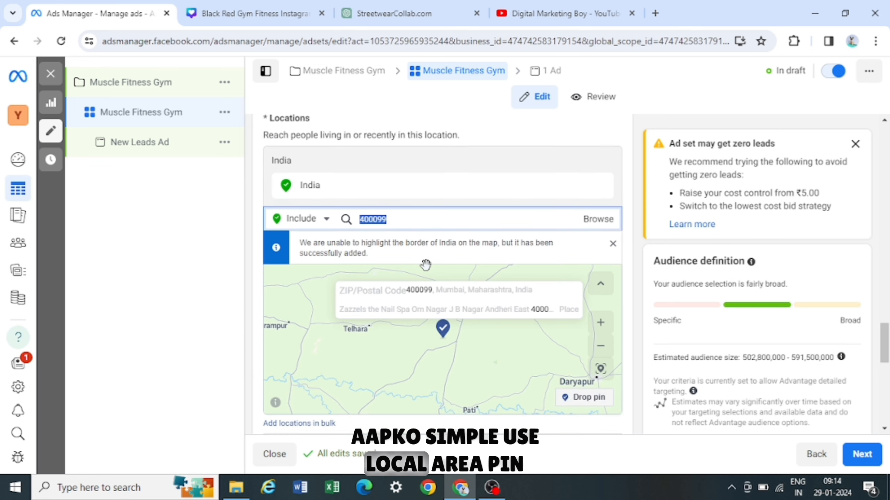
pyautogui.scroll(-2, 425, 265)
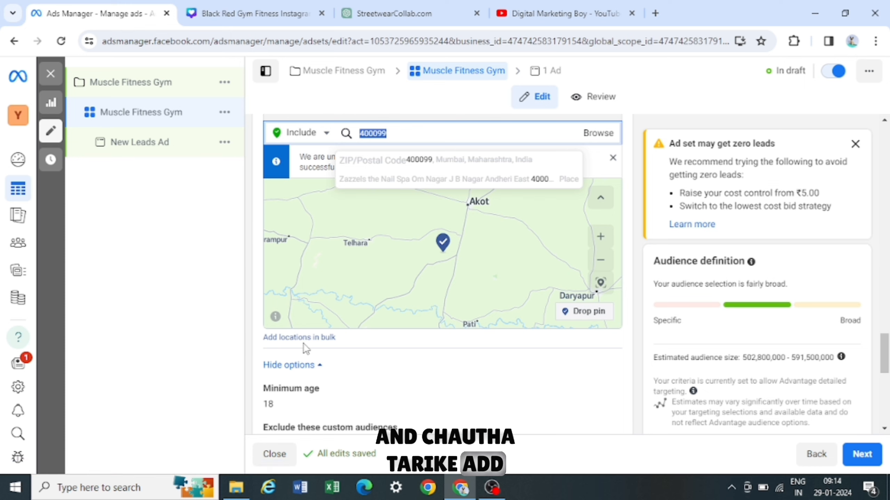
pyautogui.click(302, 338)
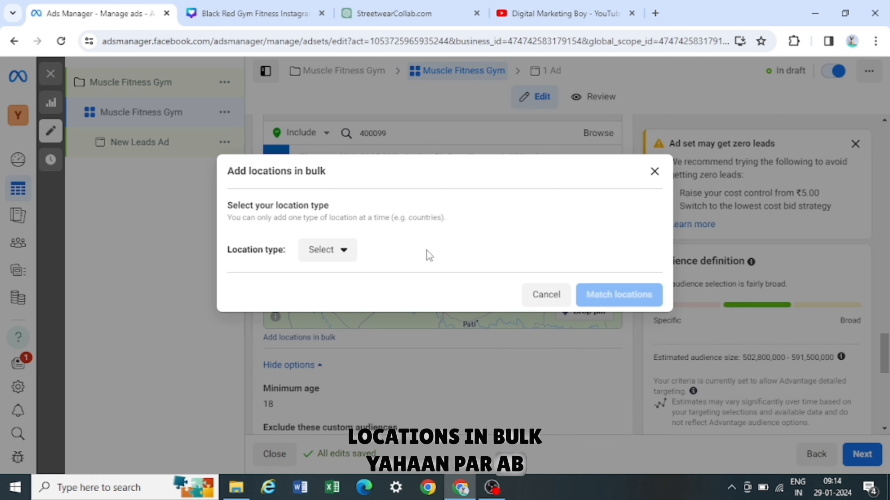
pyautogui.click(342, 259)
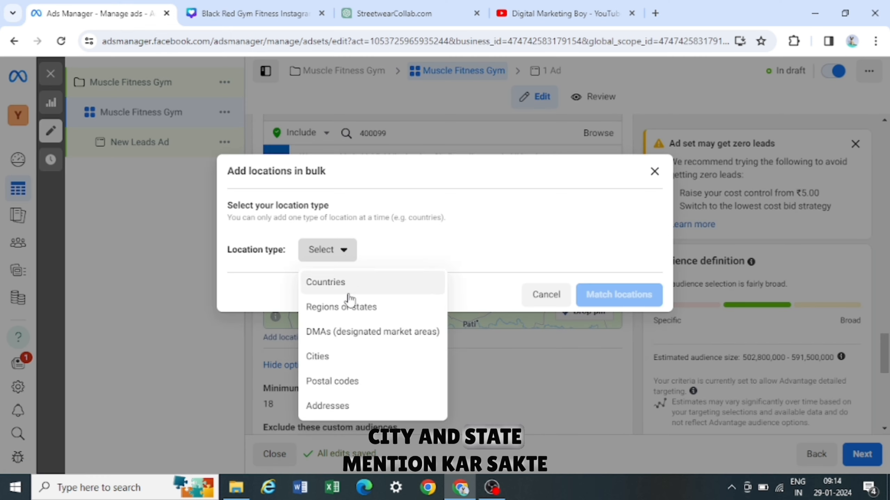
pyautogui.click(337, 357)
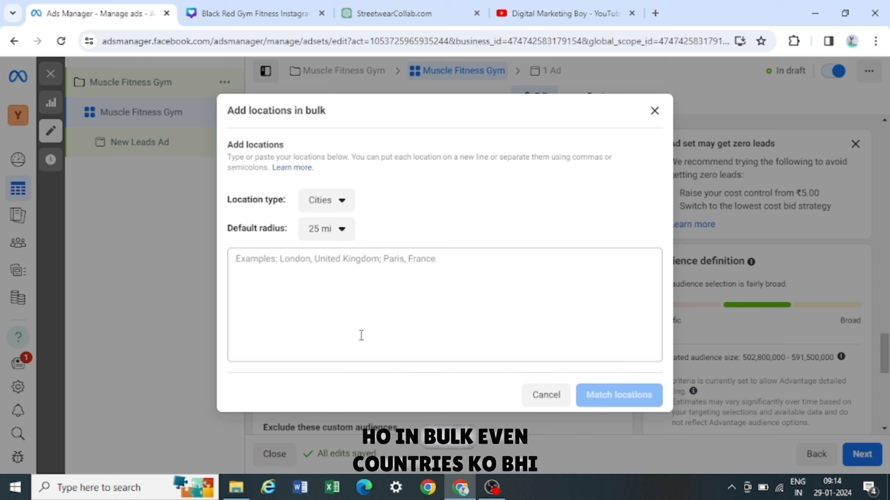
pyautogui.click(654, 112)
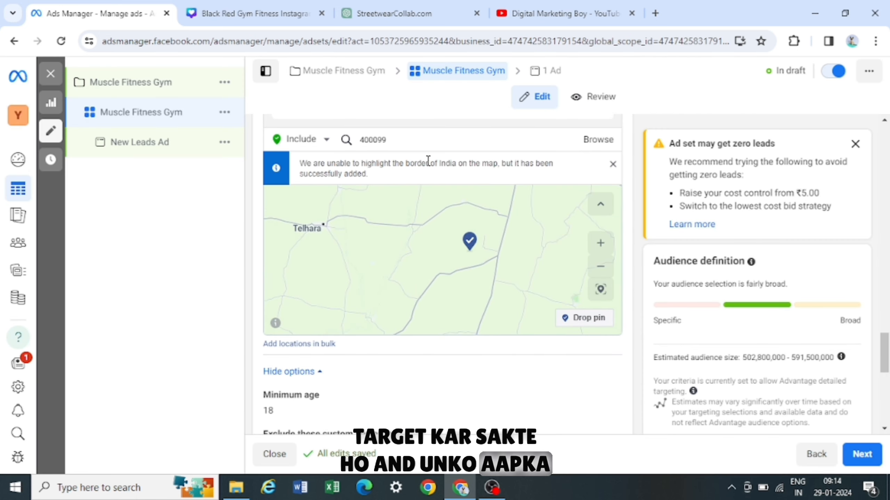
# - Clear the postal code from the location search field
pyautogui.scroll(1, 428, 161)
pyautogui.click(407, 176)
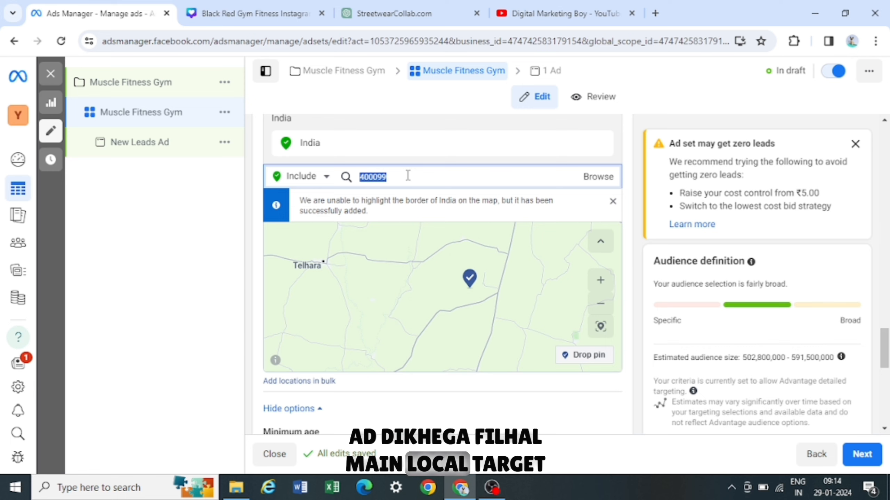
pyautogui.press('BackSpace')
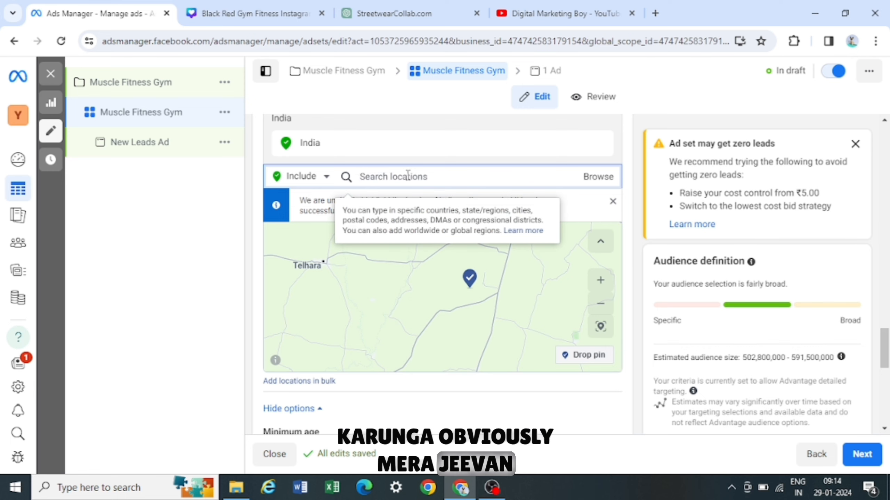
pyautogui.scroll(1, 407, 175)
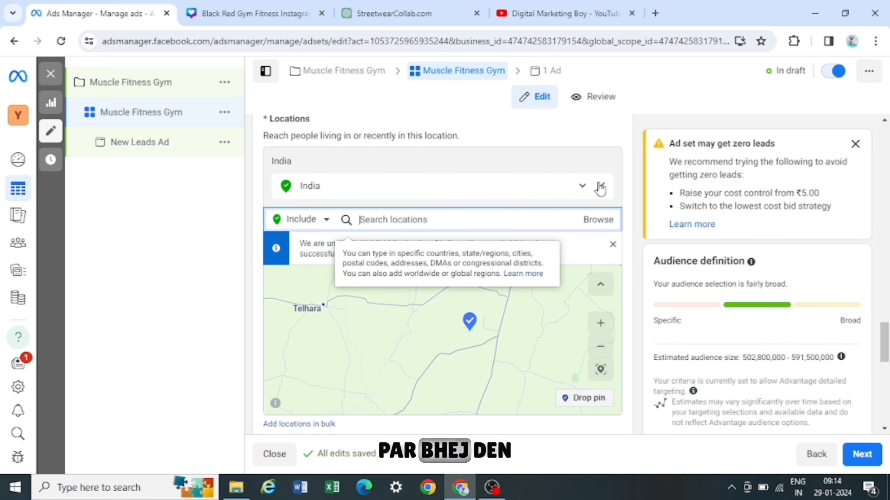
# - Replace India with Dombivli, Maharashtra as the audience location
pyautogui.press('BackSpace')
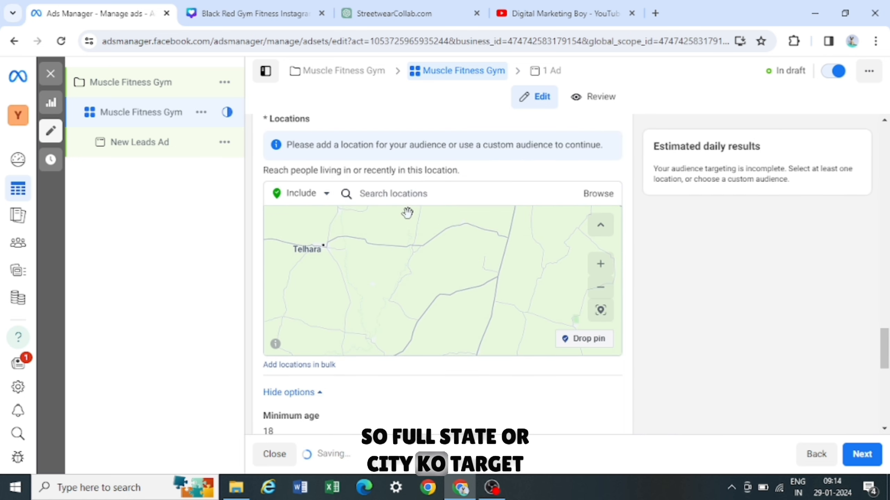
pyautogui.click(408, 200)
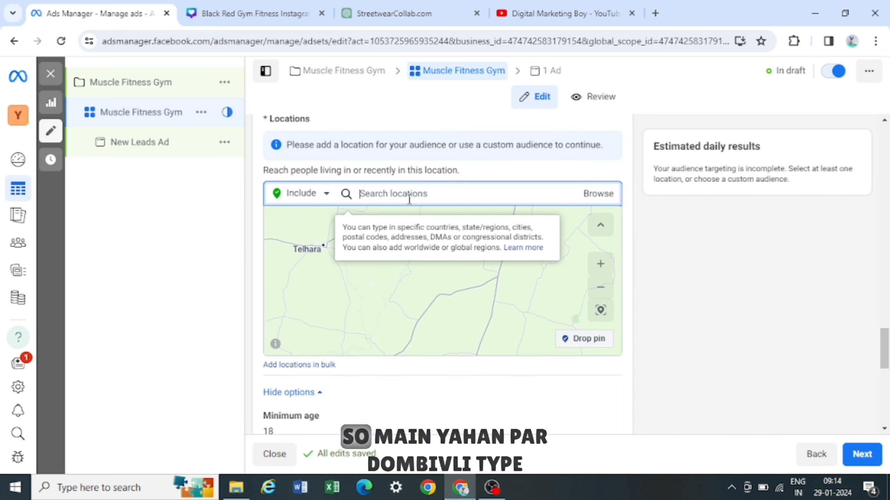
pyautogui.write('do')
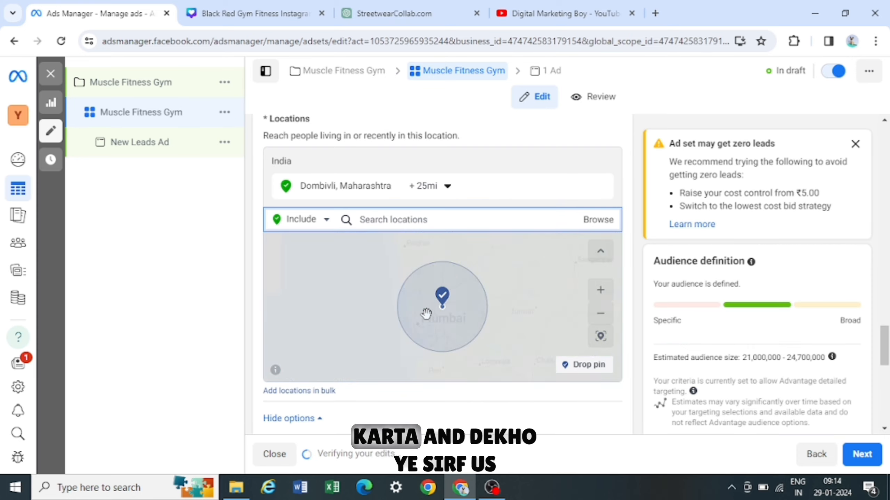
pyautogui.scroll(2, 463, 323)
pyautogui.scroll(-1, 380, 277)
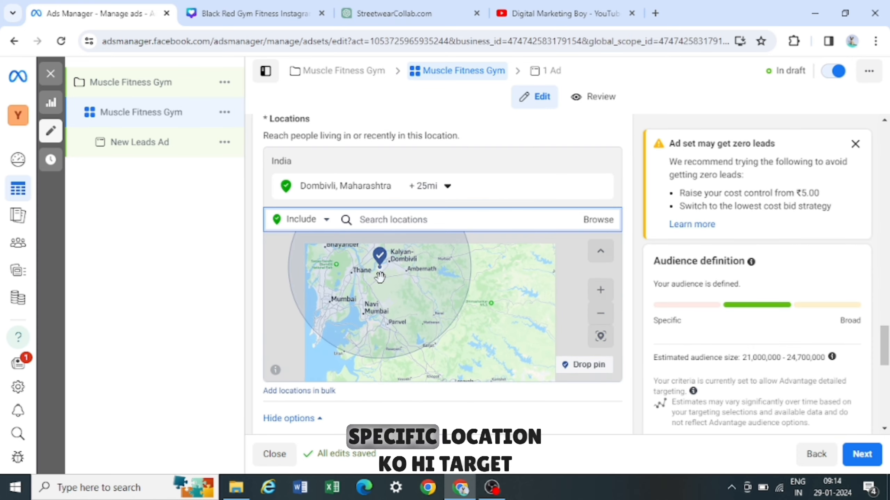
# - Set the Dombivli location radius to 10 mi
pyautogui.click(447, 186)
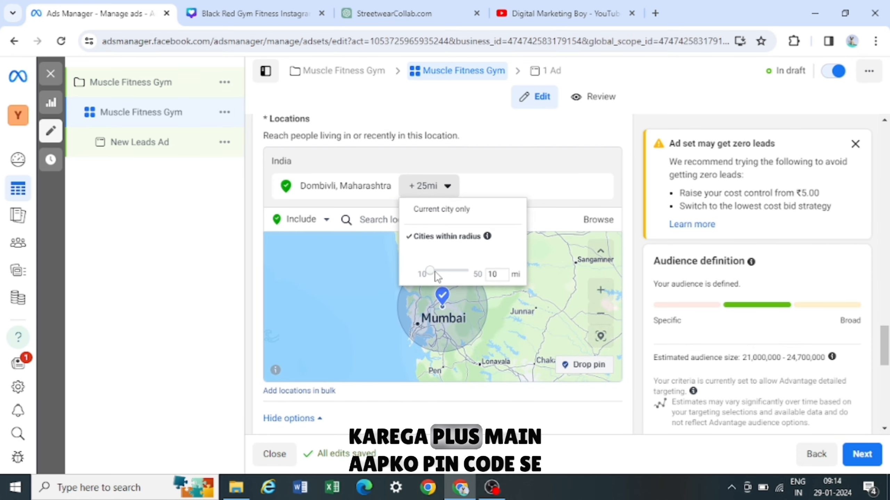
pyautogui.click(456, 317)
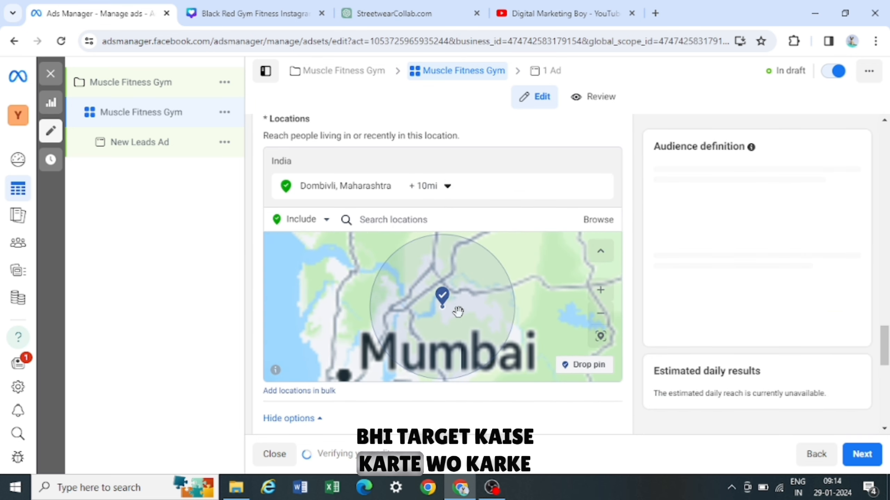
pyautogui.scroll(3, 459, 312)
pyautogui.scroll(-3, 421, 290)
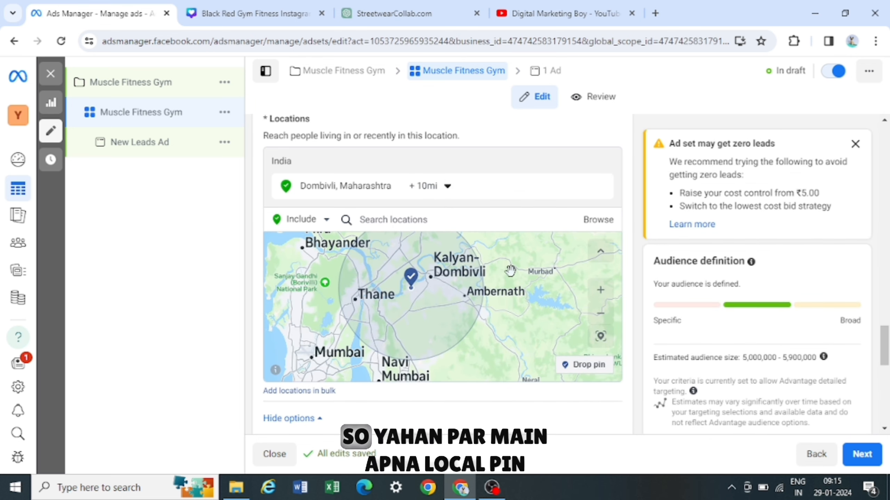
# - Replace the location with the ZIP/postal code 421202 in Dombivli, Maharashtra
pyautogui.moveTo(510, 270); pyautogui.dragTo(520, 281)
pyautogui.click(417, 215)
pyautogui.write('421202')
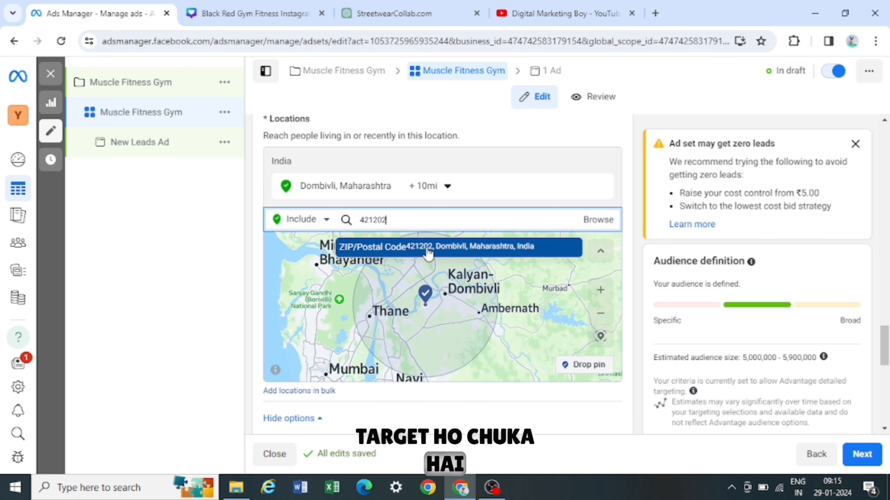
pyautogui.click(427, 249)
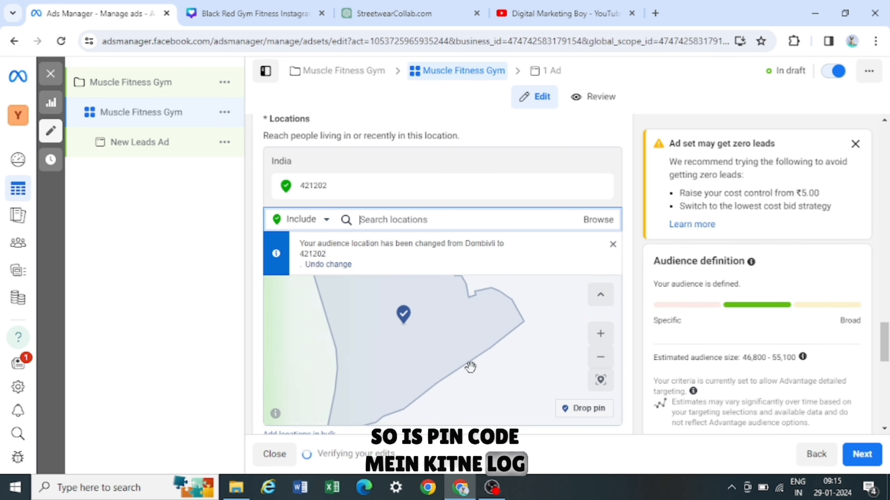
# - Open the minimum age and languages settings for editing
pyautogui.scroll(-1, 444, 346)
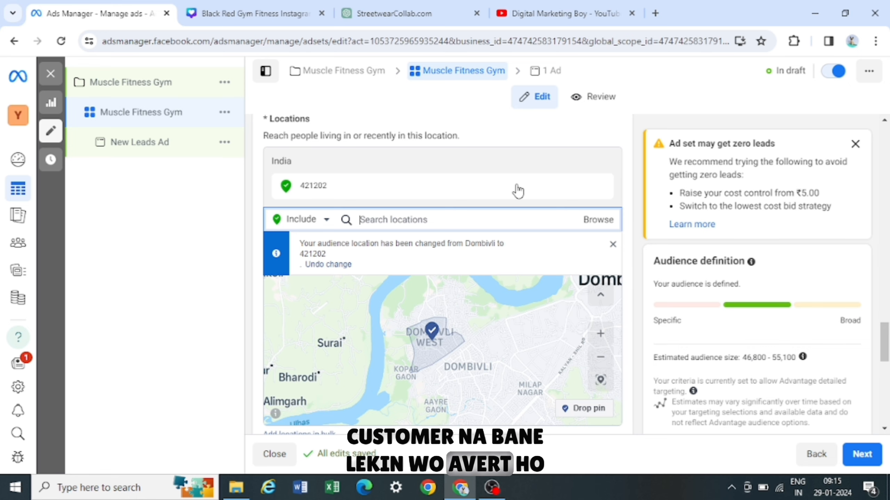
pyautogui.scroll(-2, 516, 191)
pyautogui.scroll(-4, 492, 349)
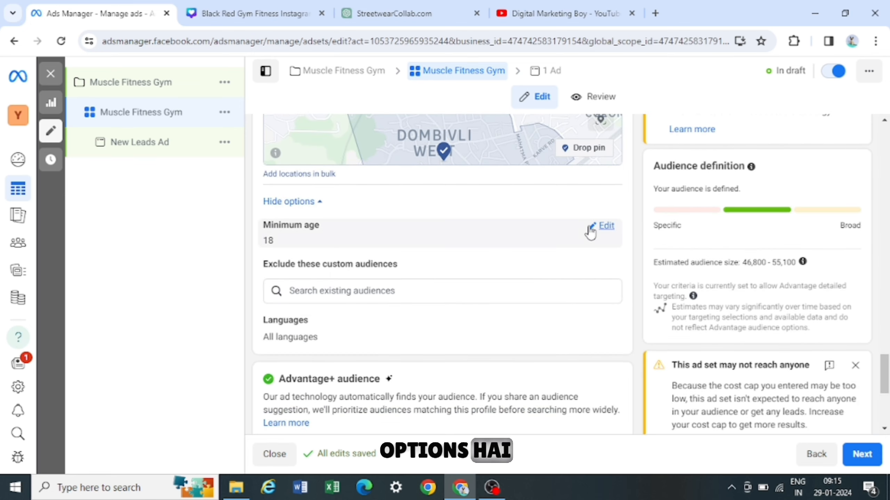
pyautogui.click(602, 226)
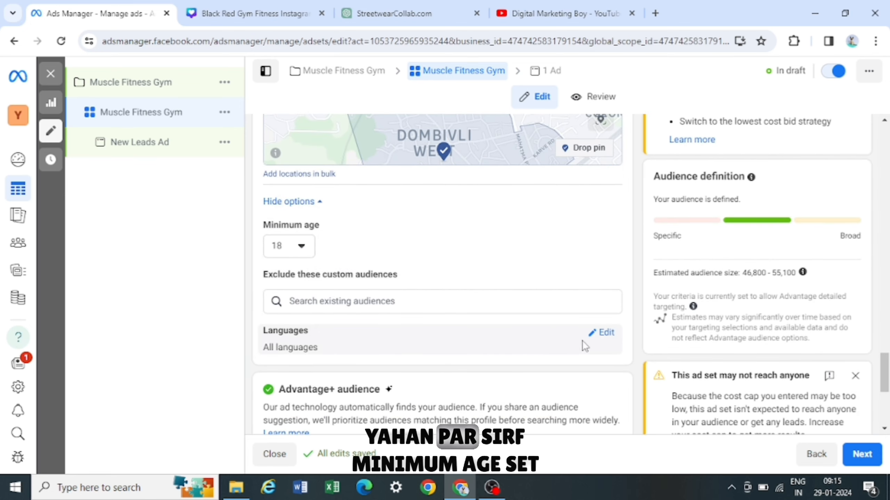
pyautogui.click(606, 334)
pyautogui.click(339, 350)
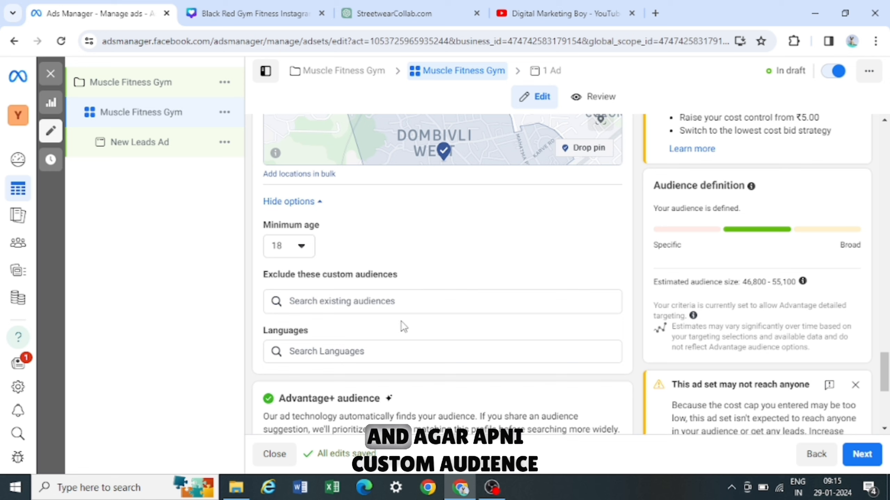
# - Check the custom audiences available for exclusion, then close the list
pyautogui.click(400, 303)
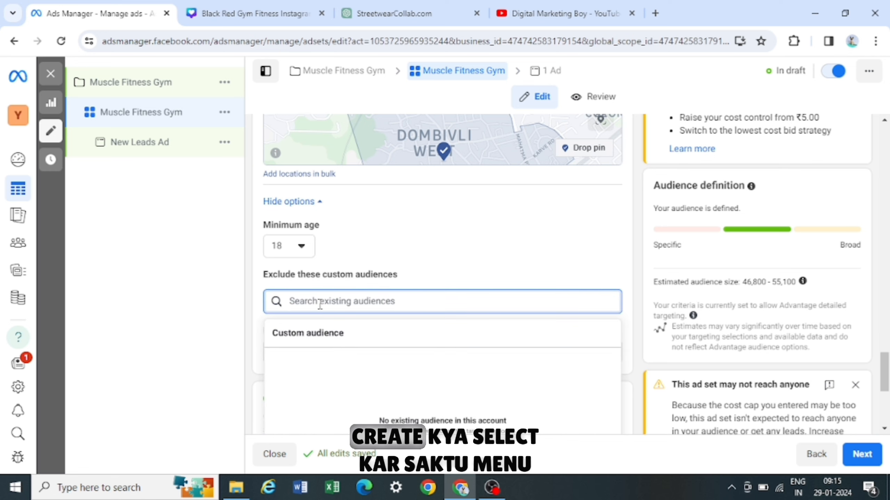
pyautogui.scroll(-1, 477, 259)
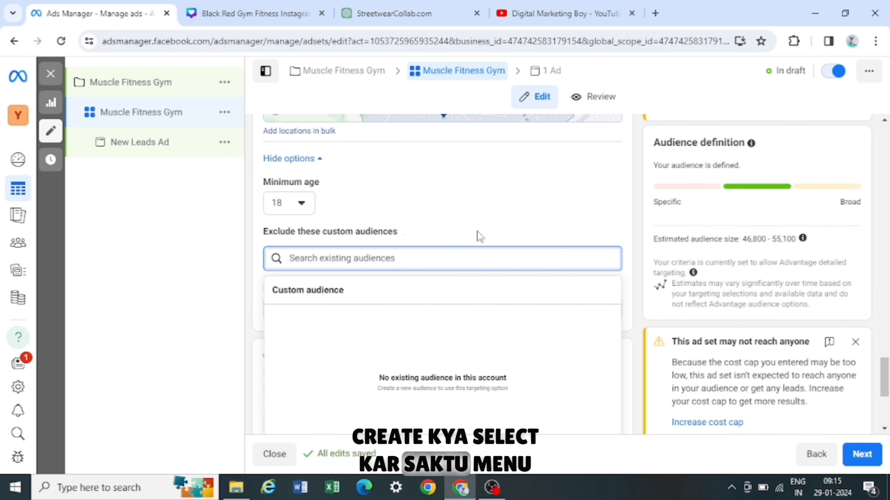
pyautogui.click(480, 212)
# - Open the Advantage+ audience suggestion and set its age range to 18 to 40
pyautogui.scroll(-2, 437, 304)
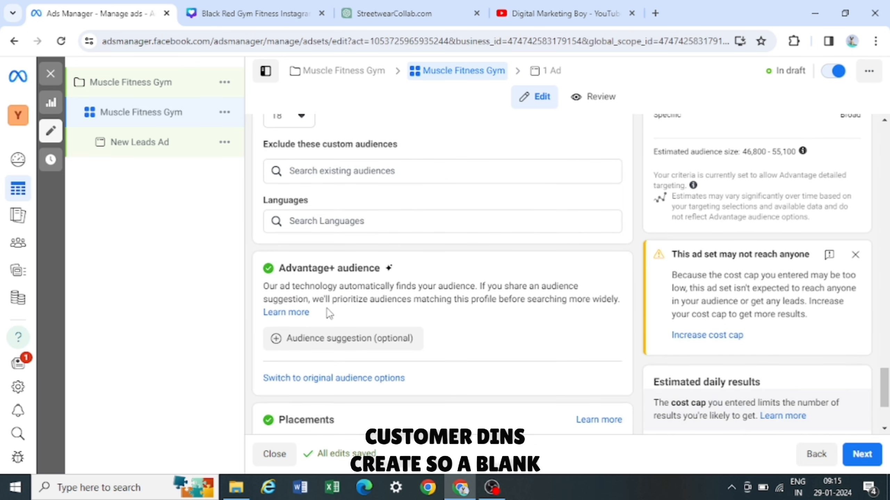
pyautogui.click(338, 339)
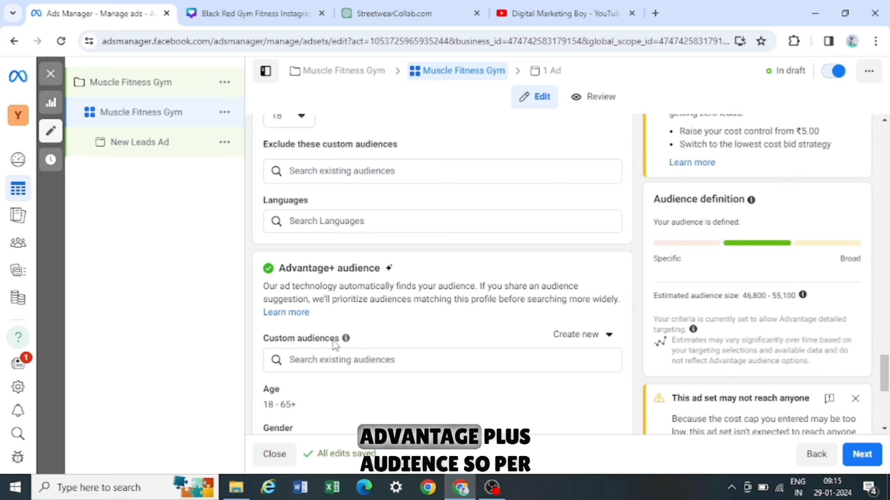
pyautogui.scroll(-1, 389, 335)
pyautogui.scroll(-3, 347, 264)
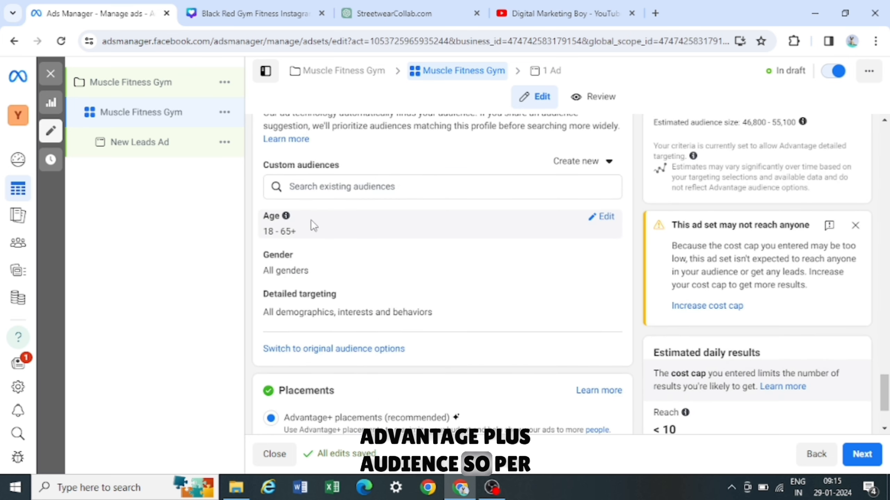
pyautogui.click(604, 220)
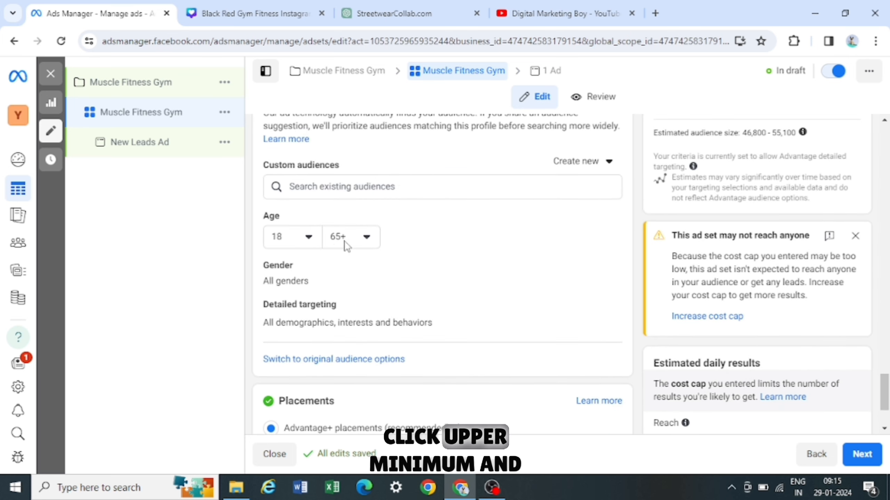
pyautogui.click(367, 241)
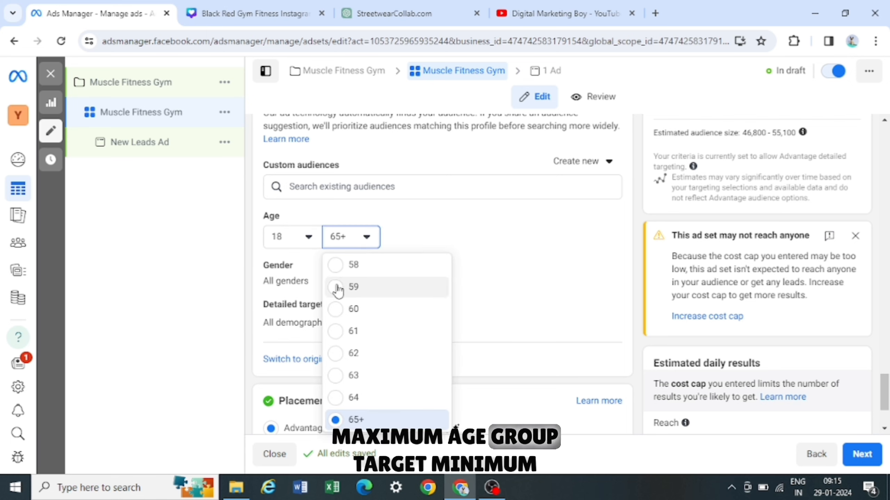
pyautogui.moveTo(293, 220)
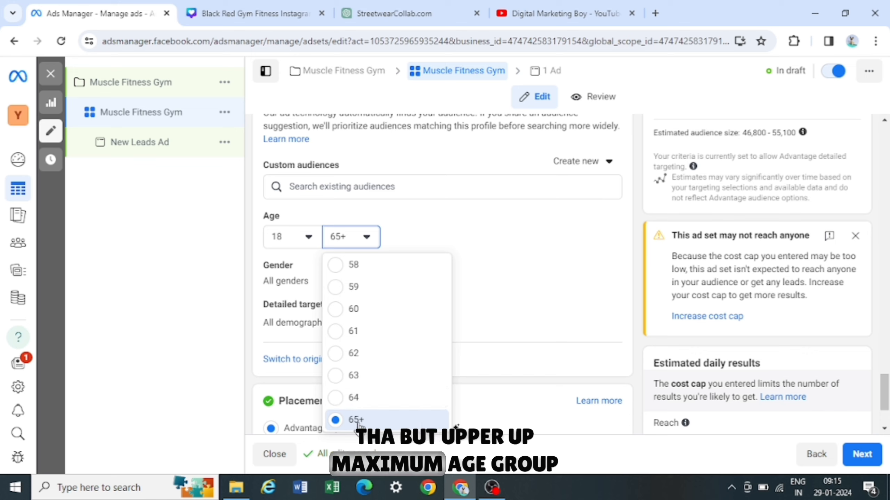
pyautogui.scroll(5, 379, 390)
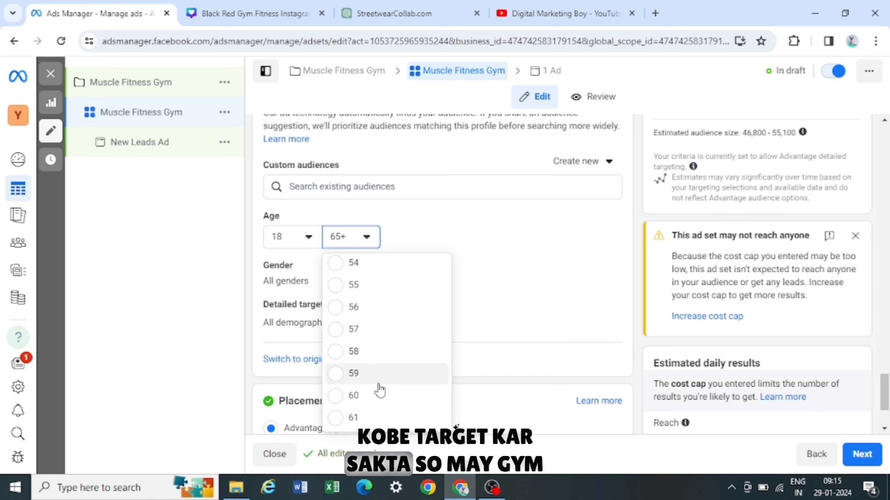
pyautogui.scroll(6, 380, 390)
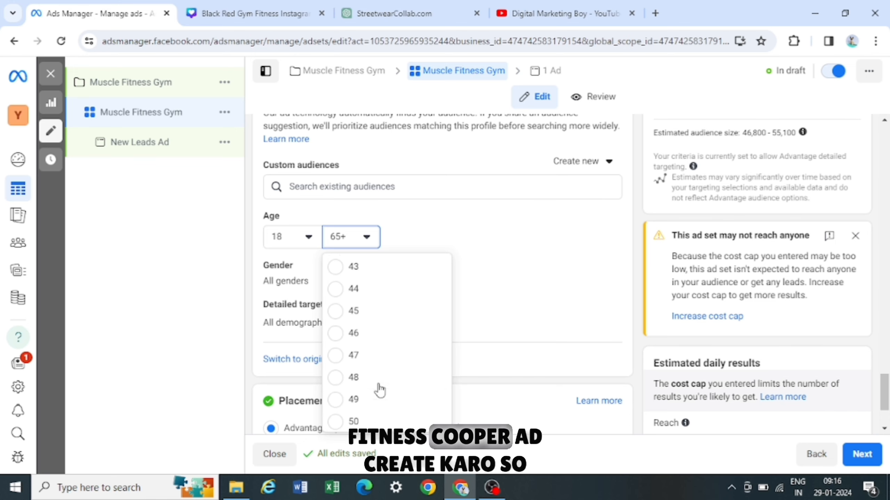
pyautogui.scroll(4, 379, 389)
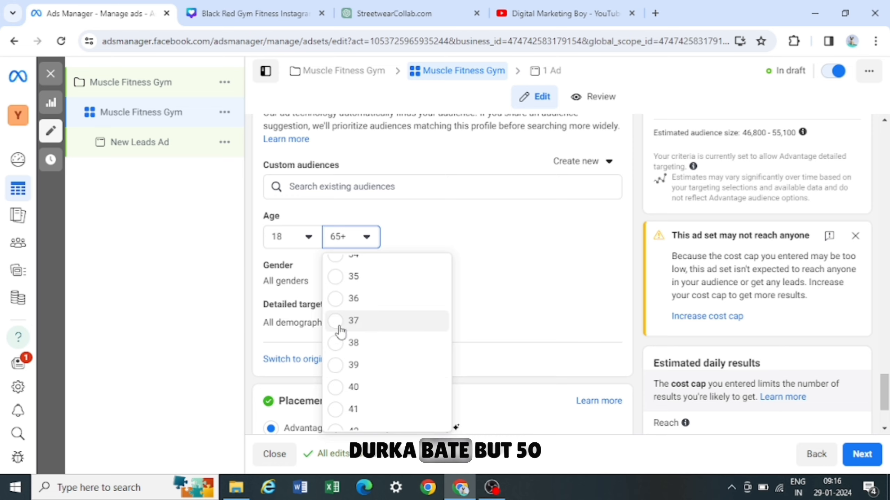
pyautogui.click(335, 387)
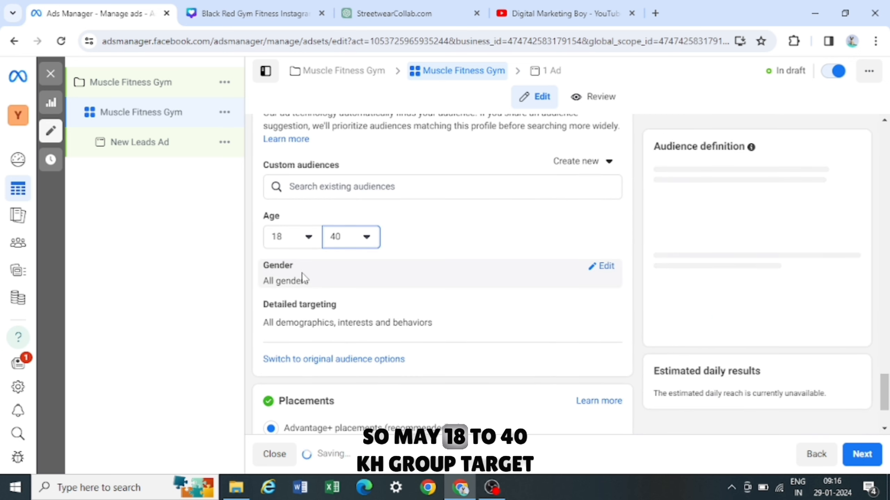
# - Switch the audience suggestion gender to Men, then back to All
pyautogui.click(606, 267)
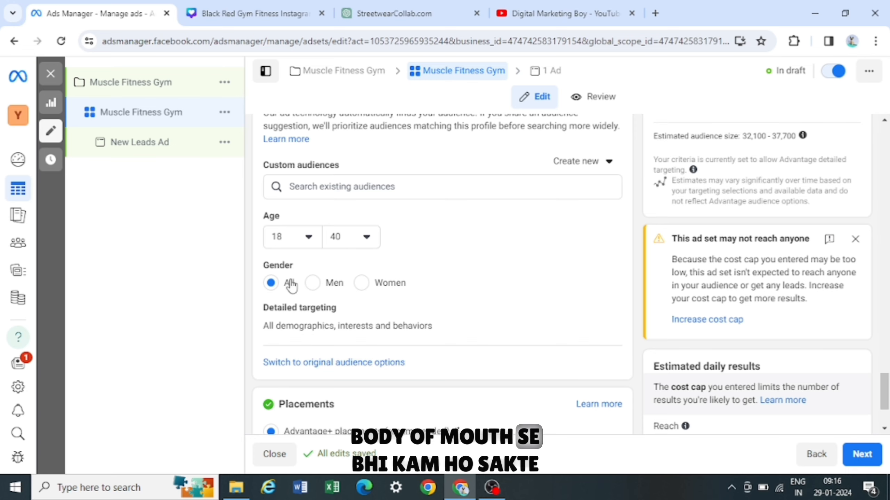
pyautogui.click(312, 284)
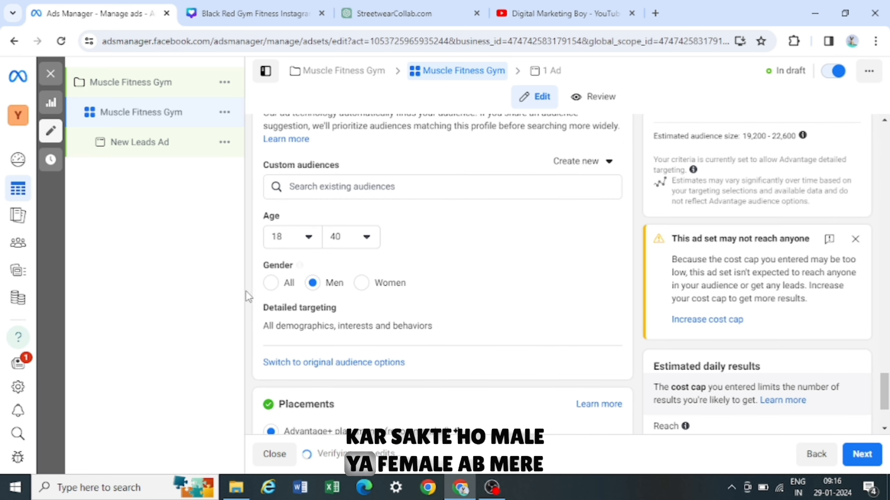
pyautogui.click(269, 284)
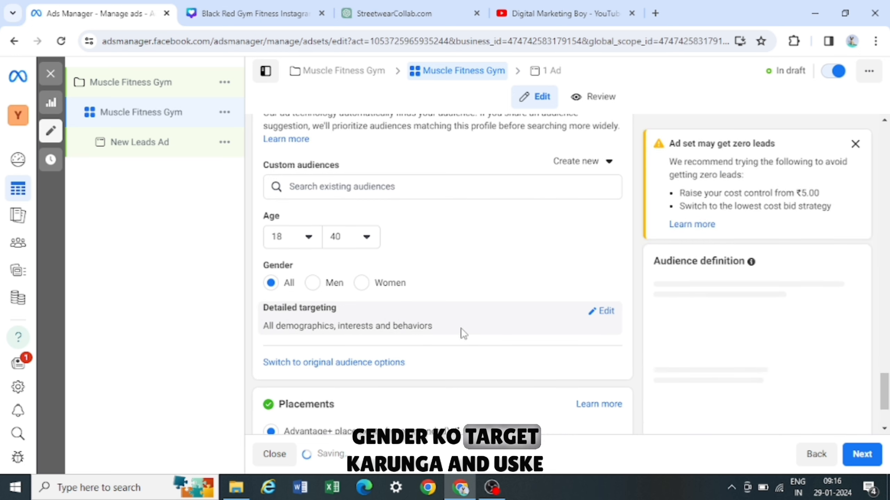
# - Browse the Demographics categories in detailed targeting and search for teachers without adding any
pyautogui.click(590, 313)
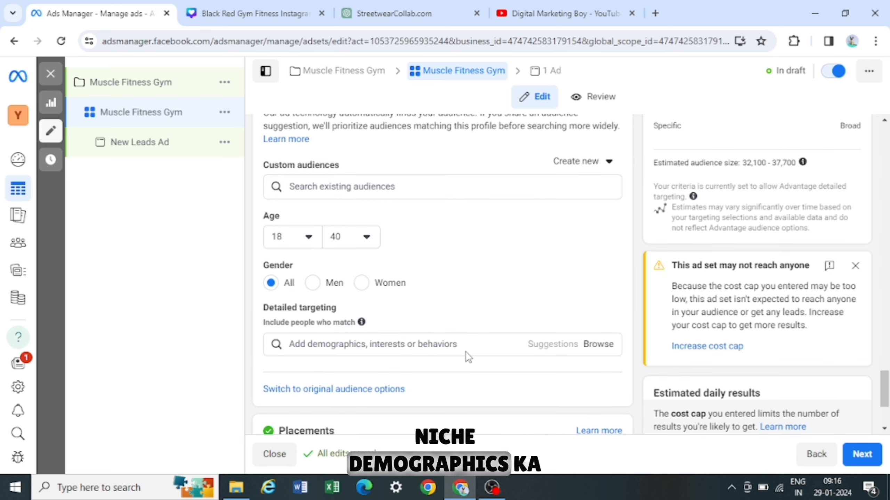
pyautogui.click(447, 344)
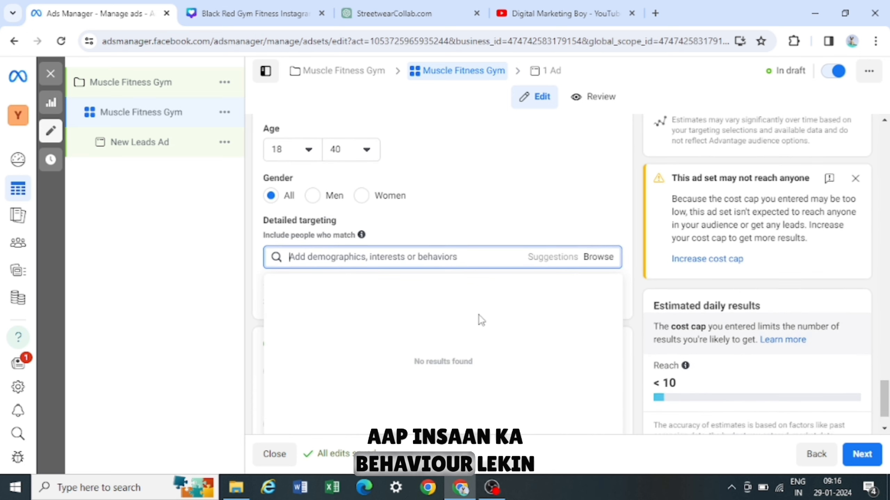
pyautogui.scroll(-2, 479, 316)
pyautogui.scroll(-2, 484, 260)
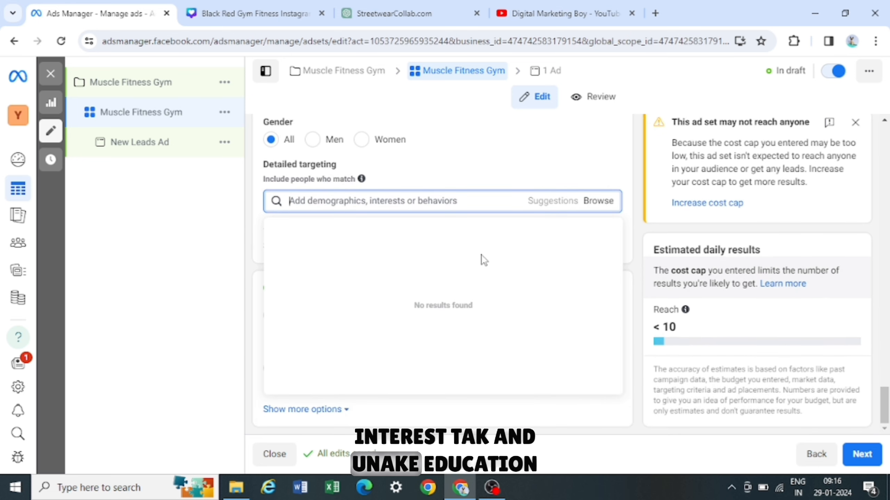
pyautogui.click(590, 205)
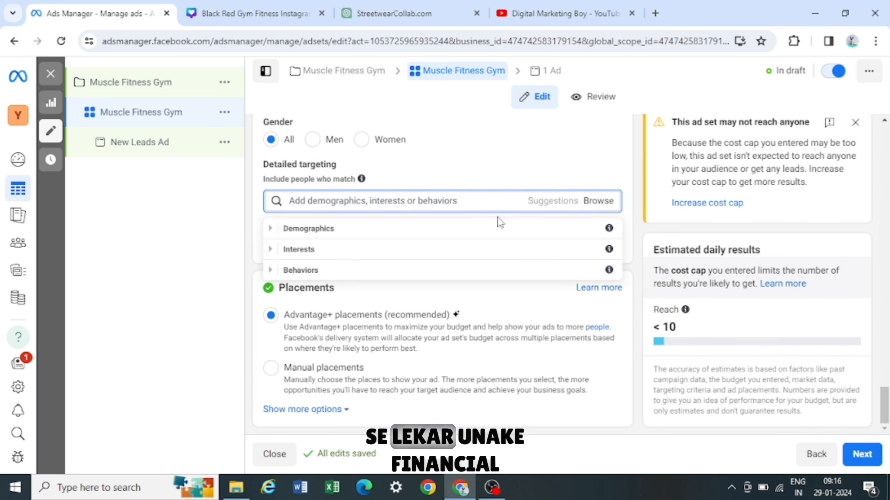
pyautogui.click(273, 229)
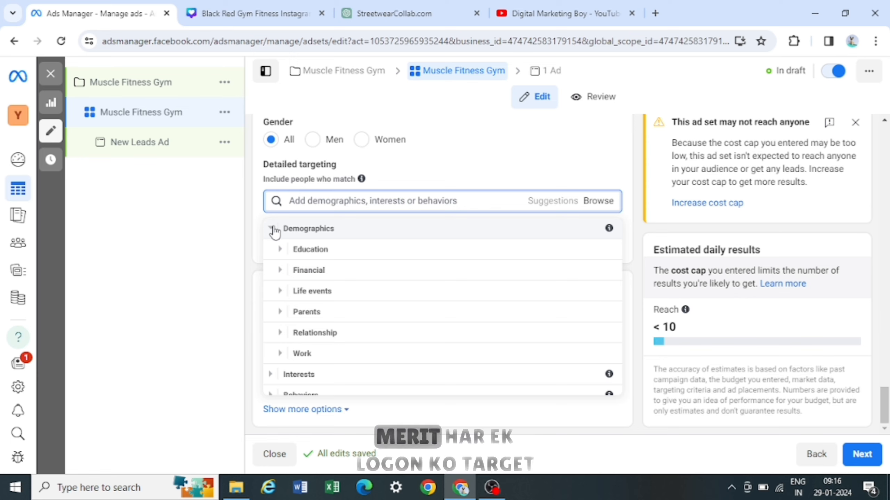
pyautogui.click(352, 202)
pyautogui.write('teachers')
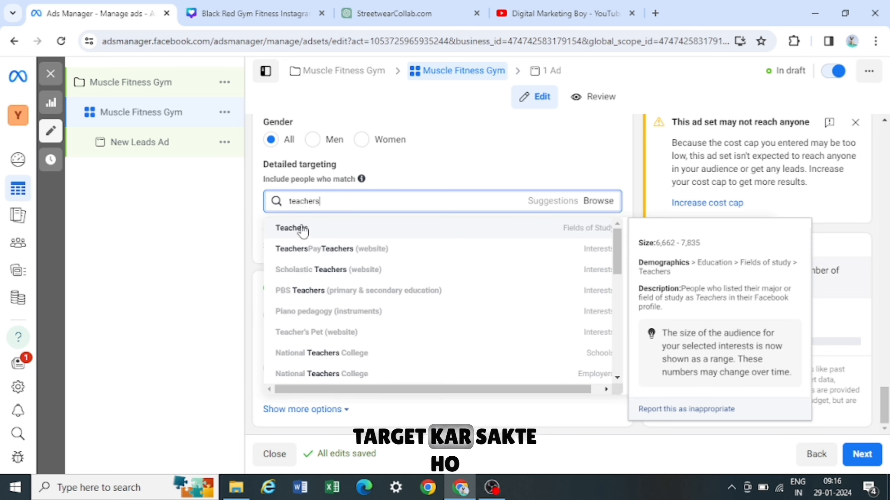
pyautogui.click(440, 180)
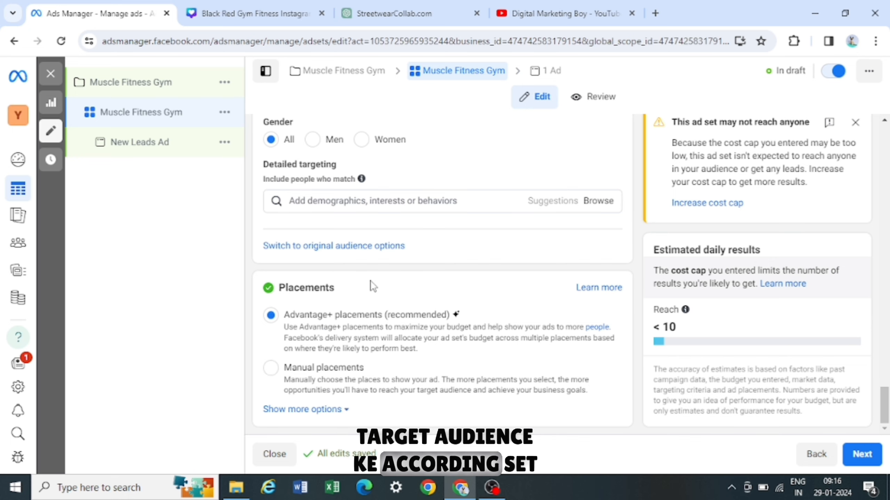
# - Switch the ad set to Manual placements and untick Audience network as a platform
pyautogui.scroll(4, 315, 295)
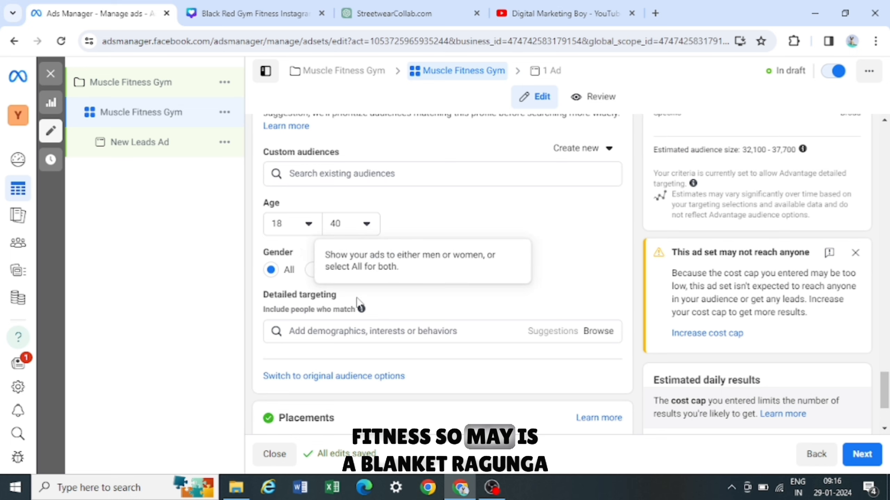
pyautogui.scroll(10, 437, 249)
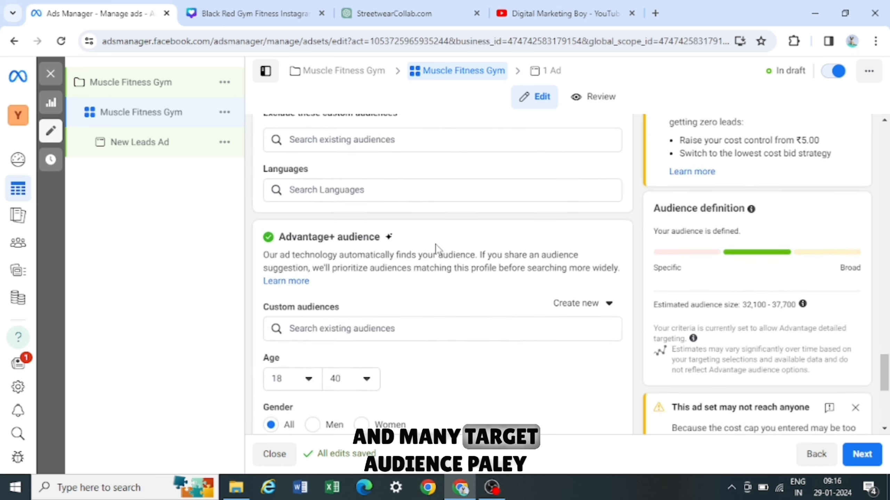
pyautogui.scroll(7, 436, 244)
pyautogui.scroll(-1, 363, 310)
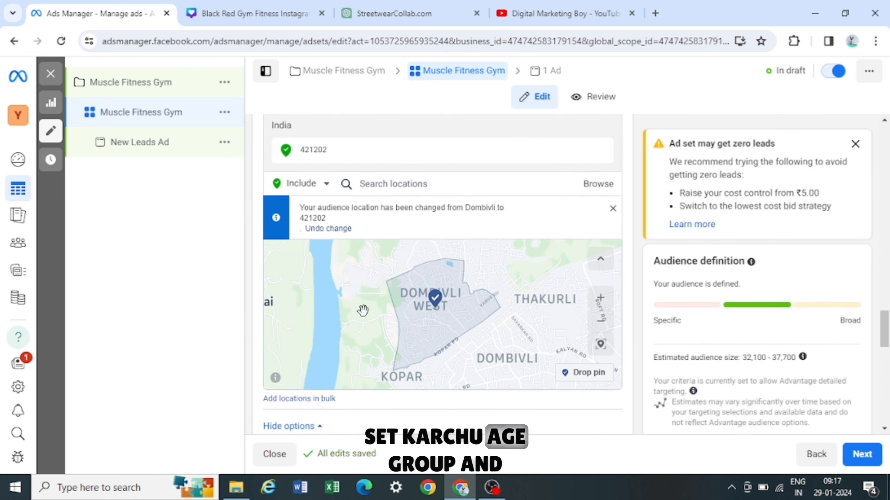
pyautogui.scroll(-10, 424, 383)
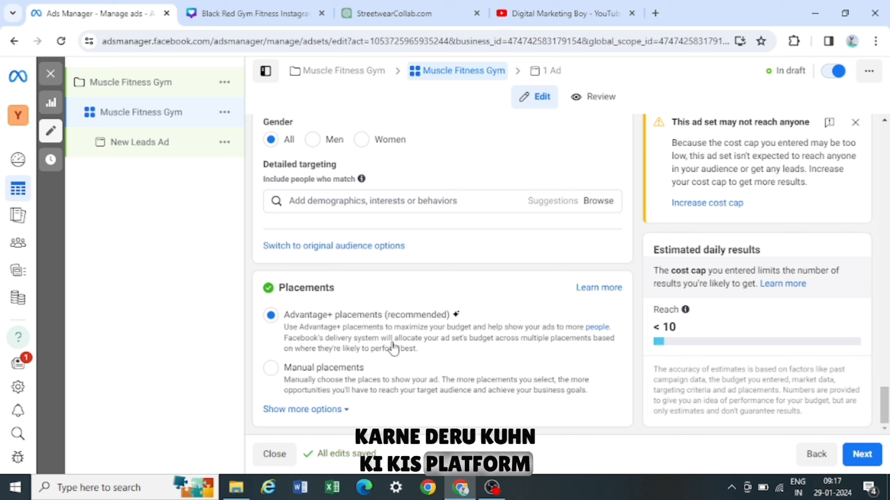
pyautogui.click(272, 372)
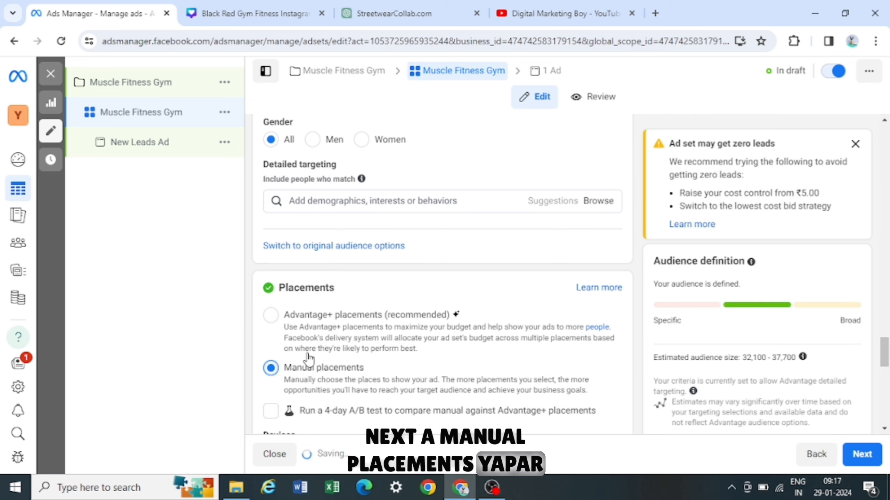
pyautogui.scroll(-3, 309, 360)
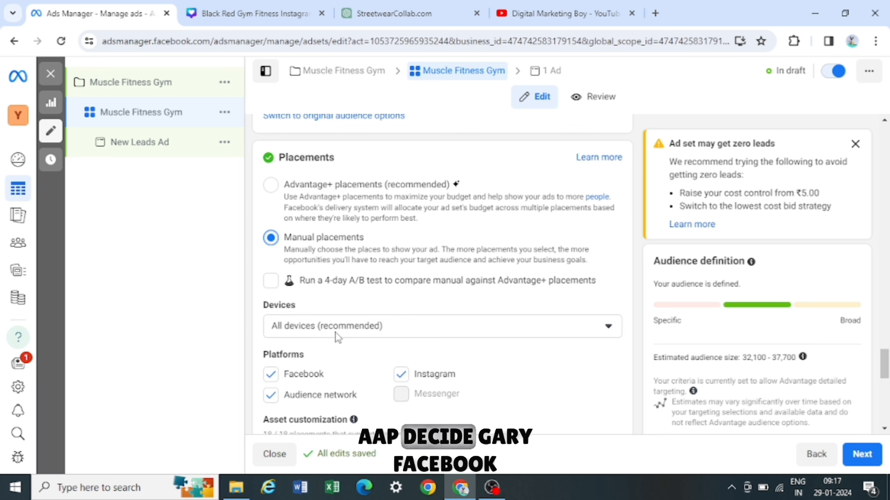
pyautogui.scroll(-2, 335, 333)
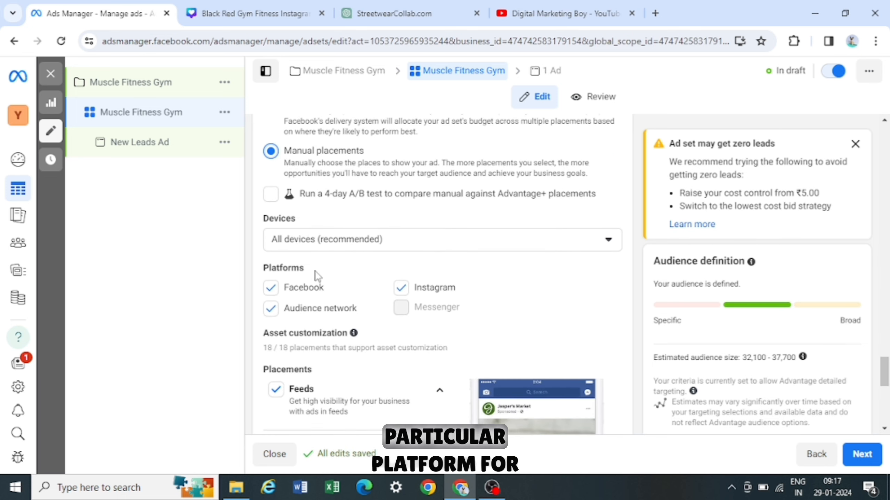
pyautogui.click(271, 309)
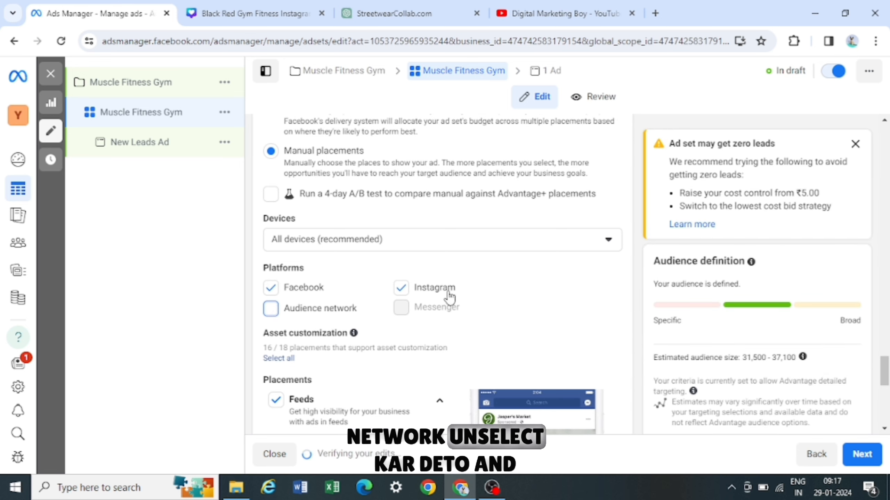
# - Review the placement categories available under manual placements
pyautogui.scroll(-2, 398, 317)
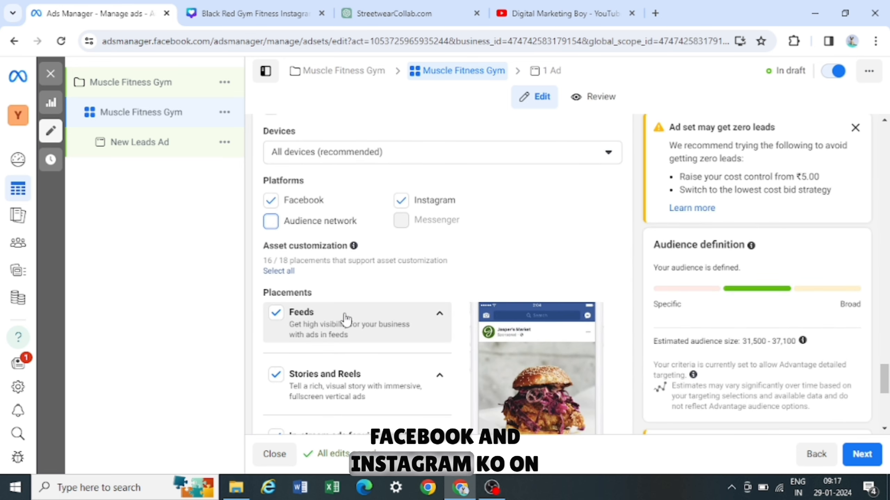
pyautogui.scroll(-2, 336, 308)
pyautogui.scroll(-2, 325, 339)
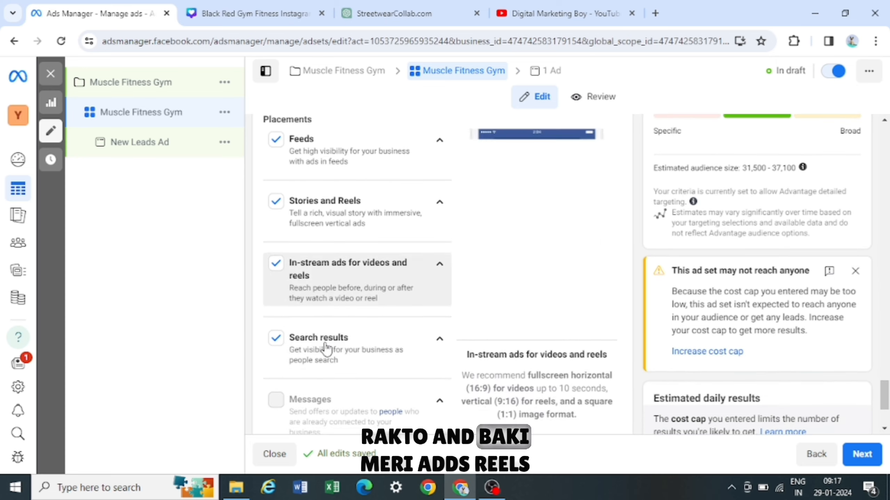
pyautogui.scroll(-2, 307, 332)
pyautogui.scroll(-2, 307, 332)
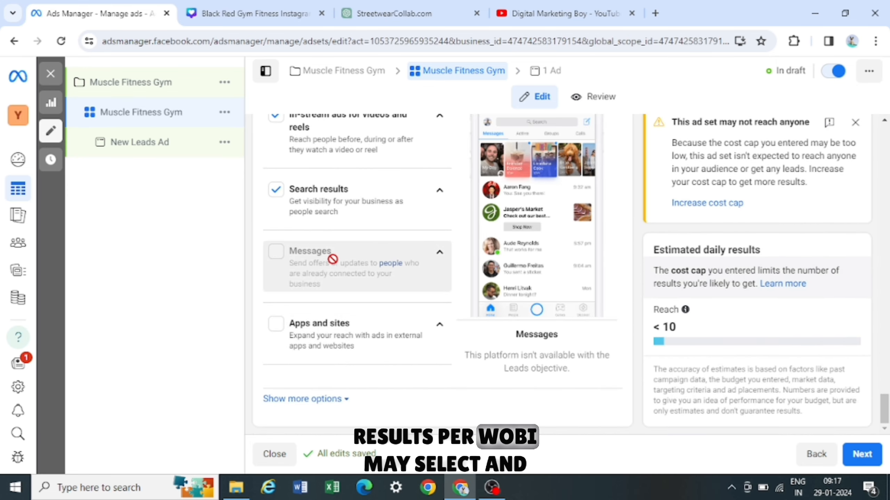
pyautogui.scroll(6, 331, 263)
pyautogui.scroll(4, 333, 273)
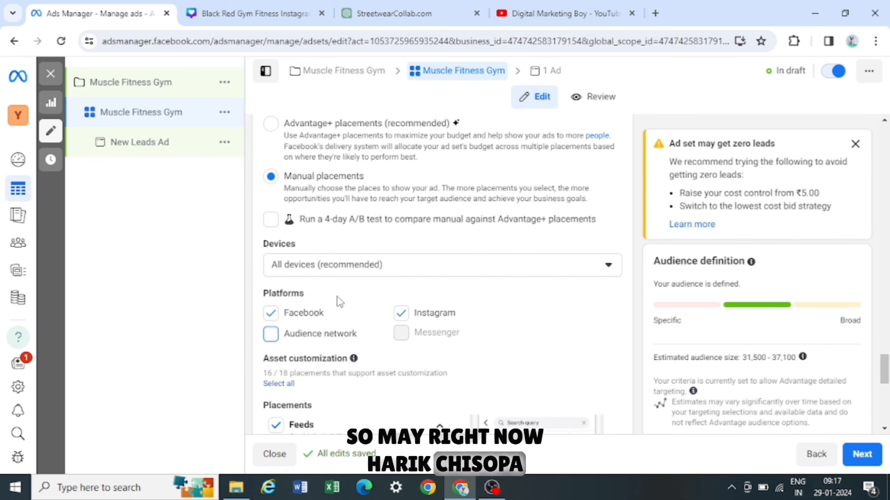
pyautogui.scroll(-10, 339, 300)
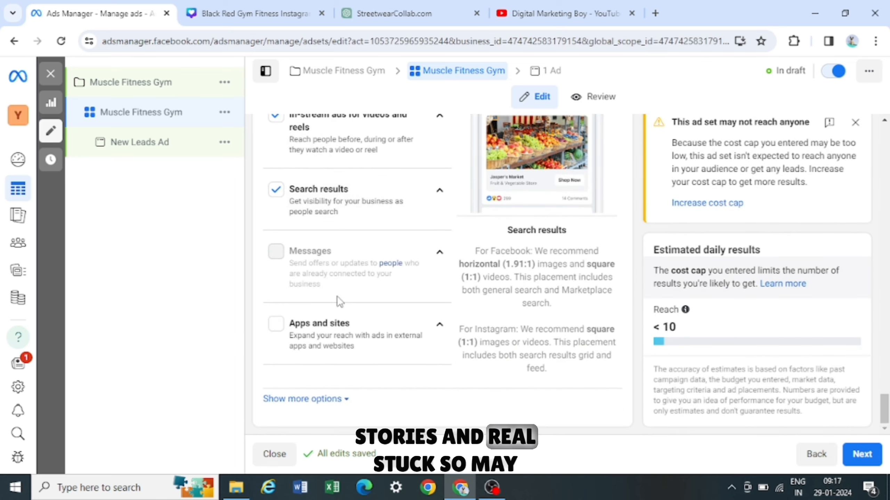
# - Show more placement options and open the mobile device selection, keeping All mobile devices
pyautogui.click(305, 400)
pyautogui.scroll(-3, 386, 345)
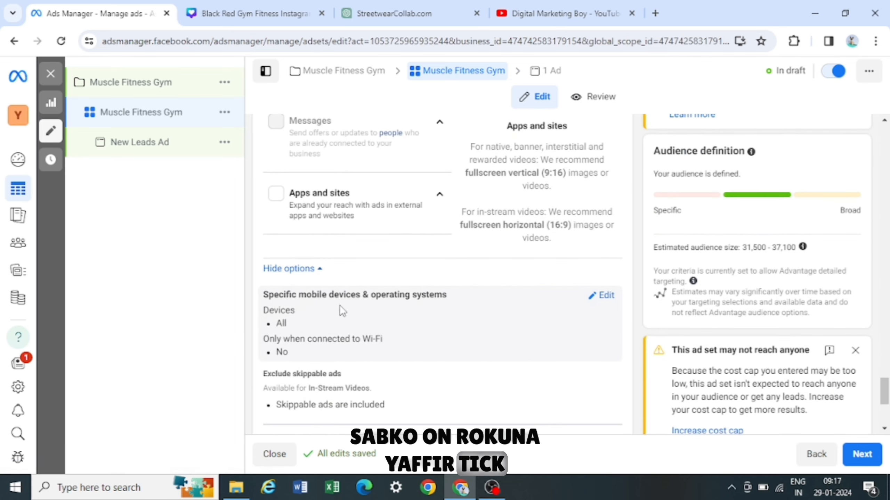
pyautogui.click(606, 296)
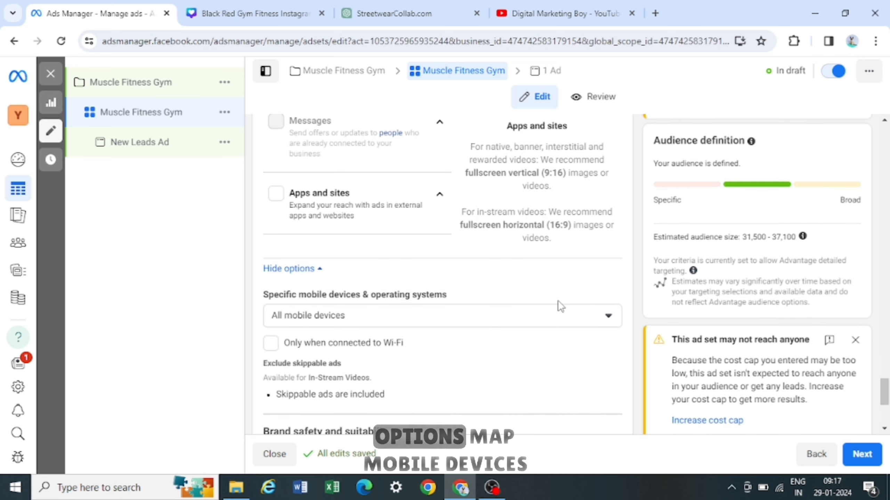
pyautogui.scroll(-1, 345, 321)
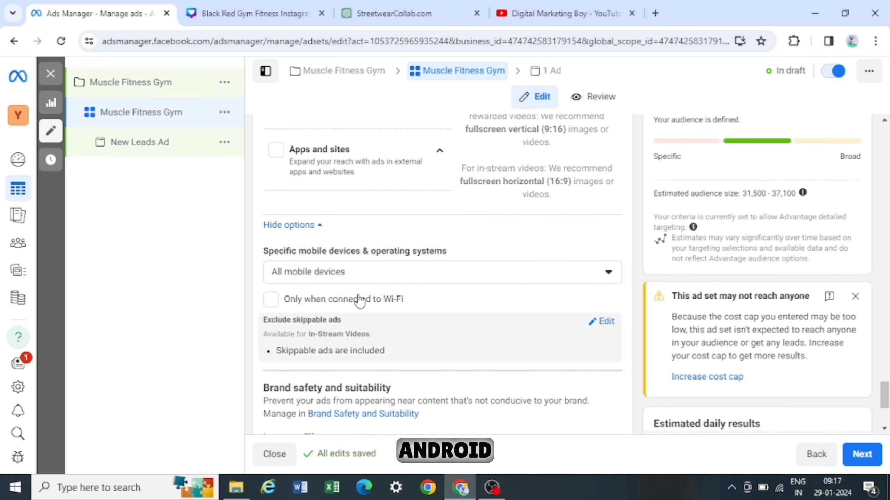
pyautogui.click(362, 279)
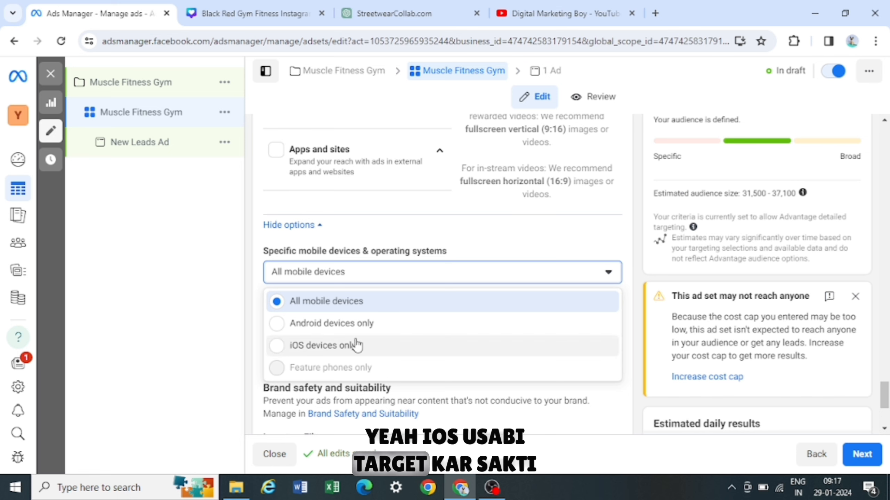
pyautogui.click(367, 274)
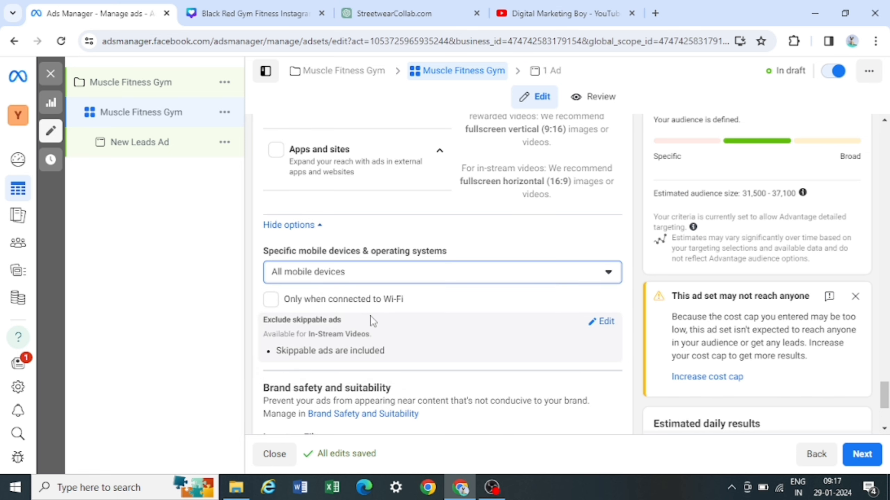
# - Open the inventory filter settings, keep Moderate inventory, and continue to the ad setup
pyautogui.scroll(-3, 371, 318)
pyautogui.scroll(-2, 424, 352)
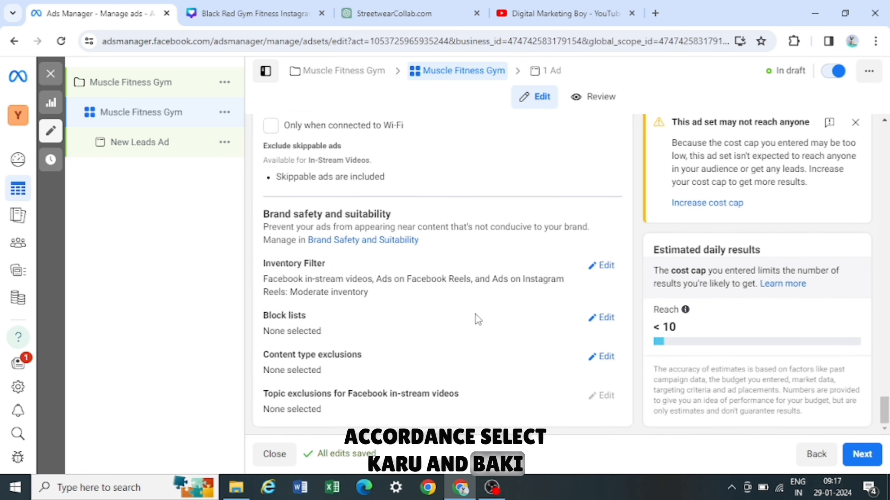
pyautogui.click(606, 265)
pyautogui.scroll(-3, 435, 349)
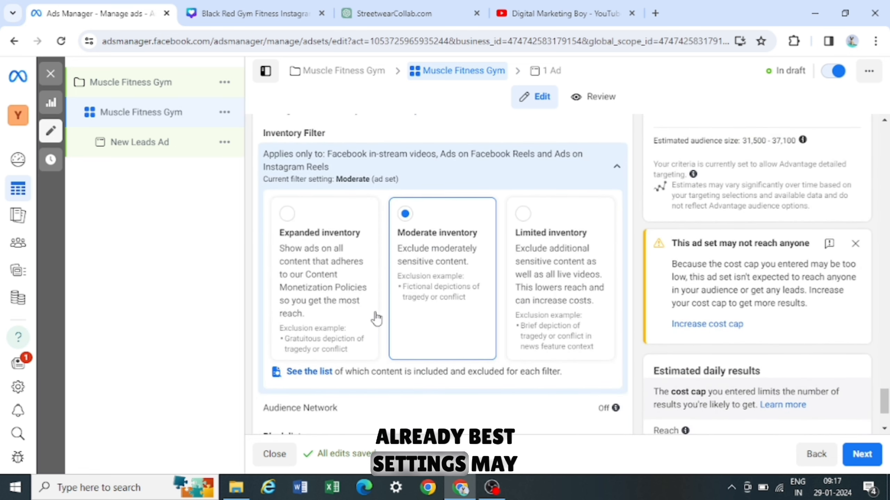
pyautogui.scroll(-3, 386, 321)
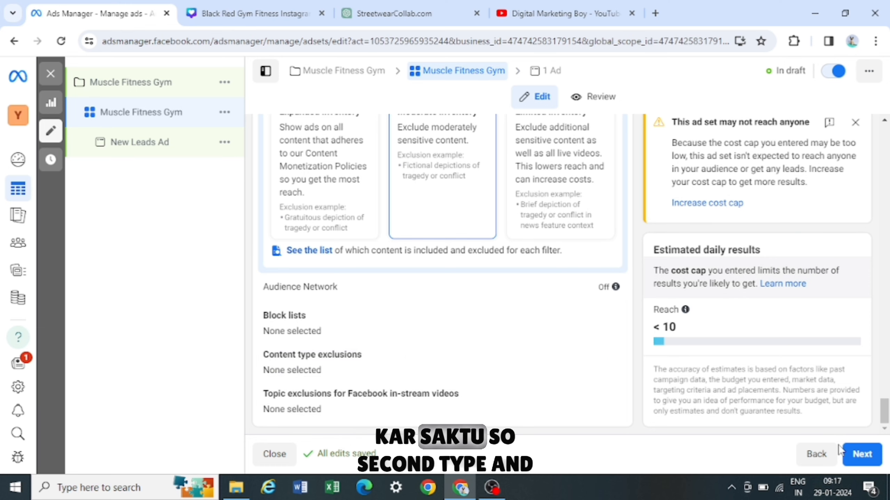
pyautogui.click(857, 454)
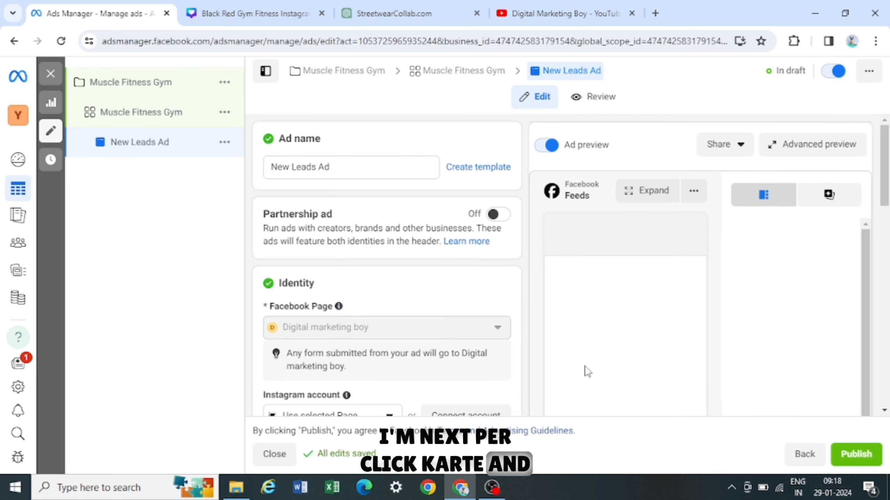
# - Clear the ad name and enter Dombivli Muscle Fitne as the new name
pyautogui.tripleClick(372, 164)
pyautogui.press('BackSpace')
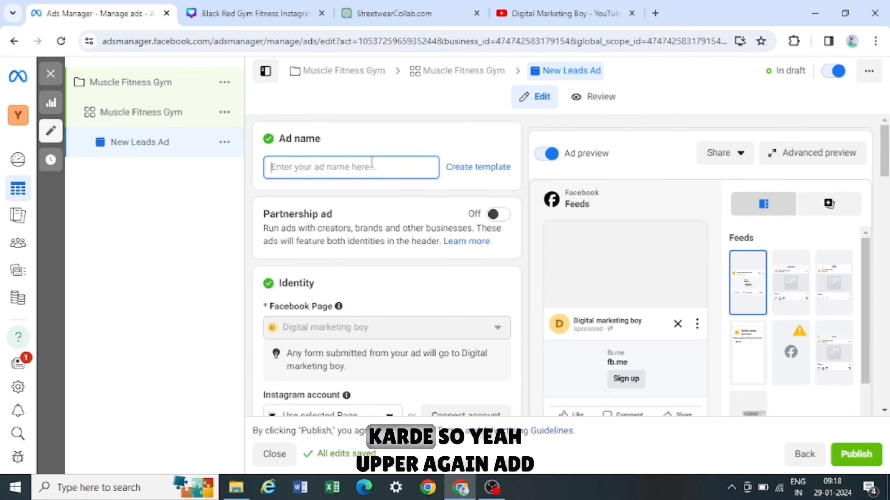
pyautogui.write('Dombivli Musc')
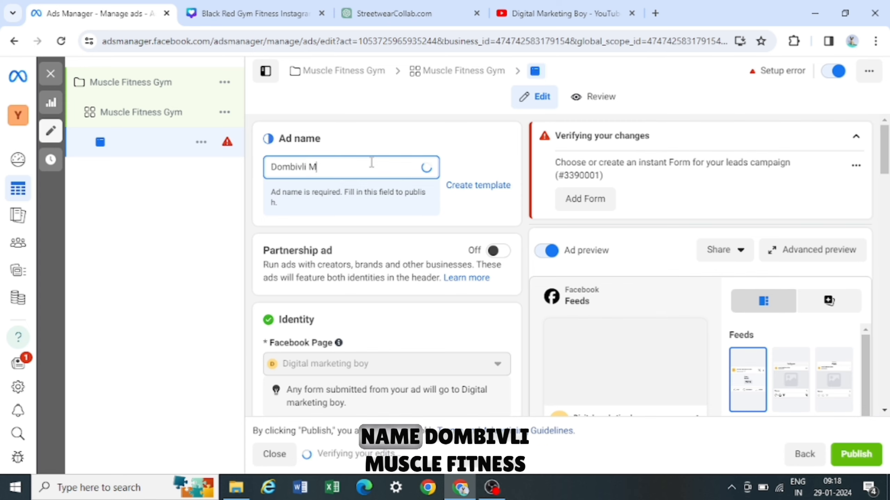
pyautogui.write('le Fitne')
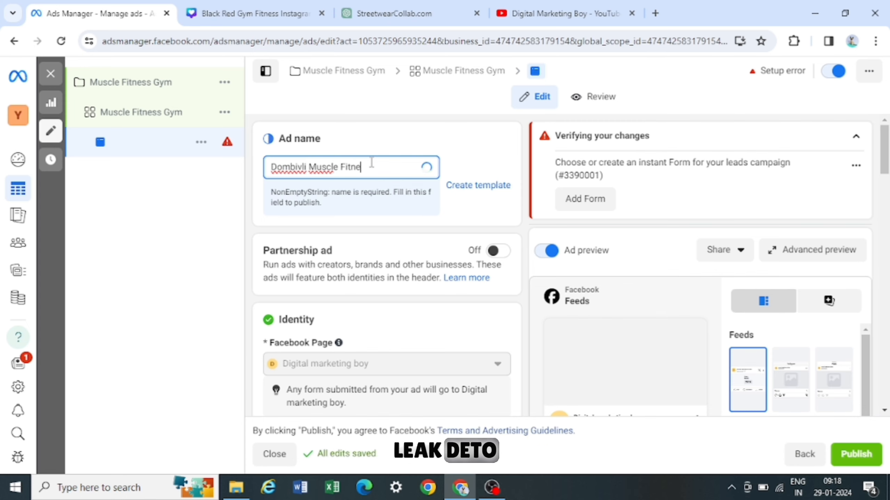
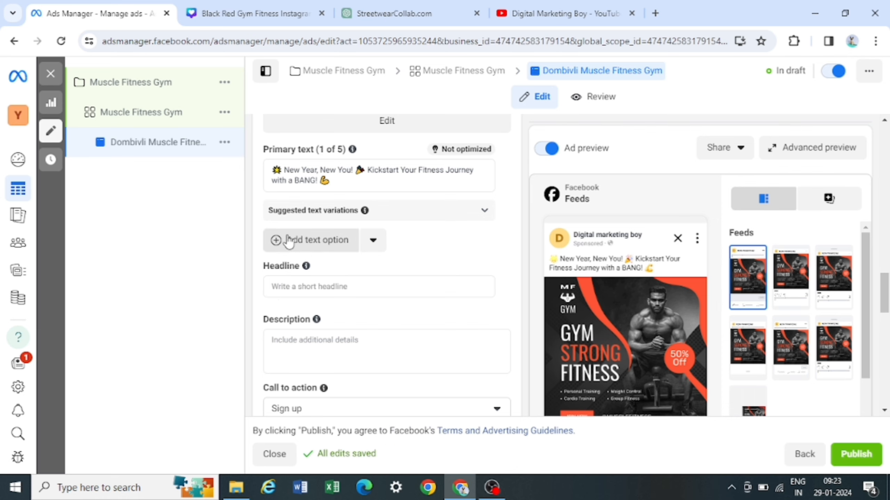
pyautogui.click(313, 241)
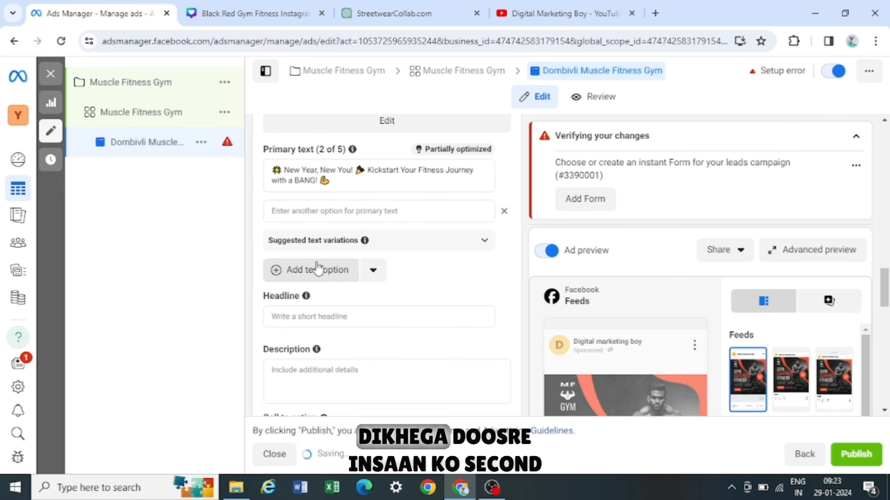
pyautogui.click(314, 215)
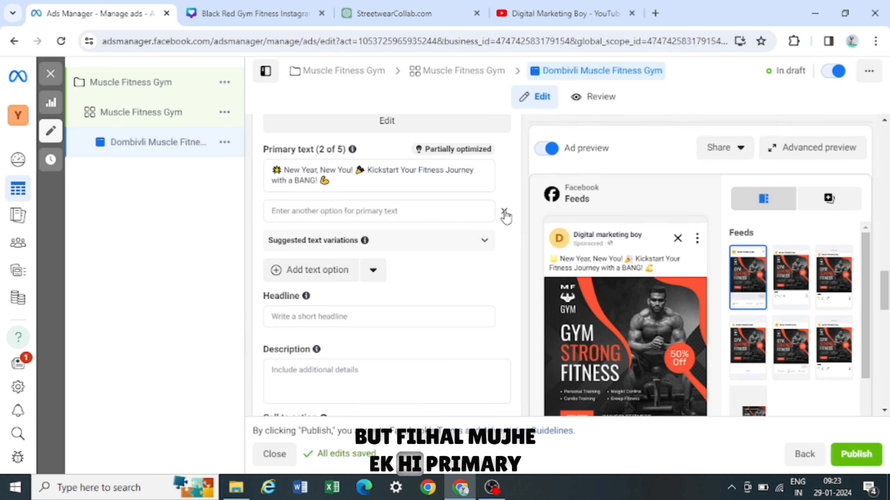
pyautogui.click(504, 213)
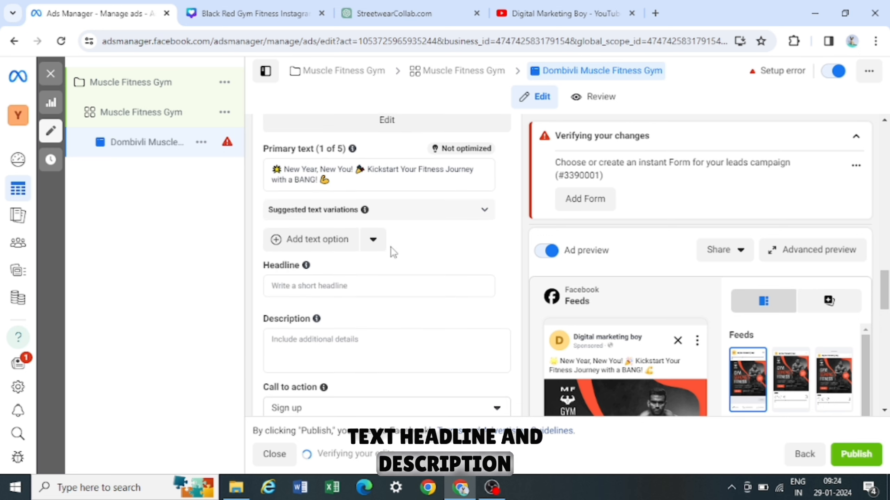
# - Copy the line 'Transform your resolutions into reality at [Gym Name]!' from the ChatGPT ad copy
pyautogui.scroll(-2, 391, 248)
pyautogui.click(347, 199)
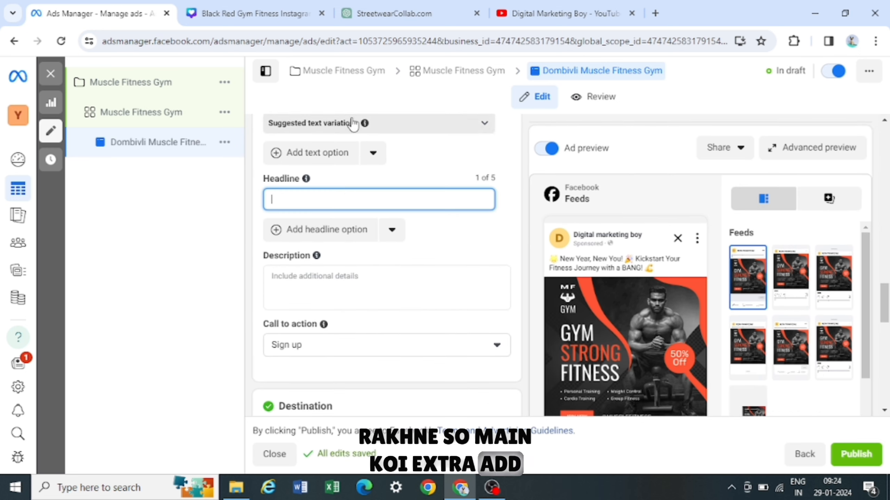
pyautogui.click(395, 21)
pyautogui.moveTo(315, 103); pyautogui.dragTo(527, 215)
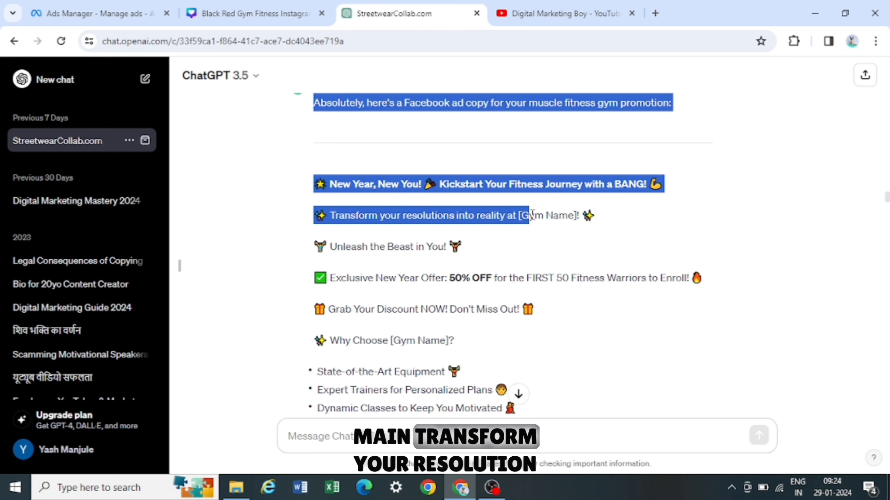
pyautogui.click(526, 215)
pyautogui.moveTo(313, 215); pyautogui.dragTo(616, 222)
pyautogui.hotkey('ctrl', 'c')
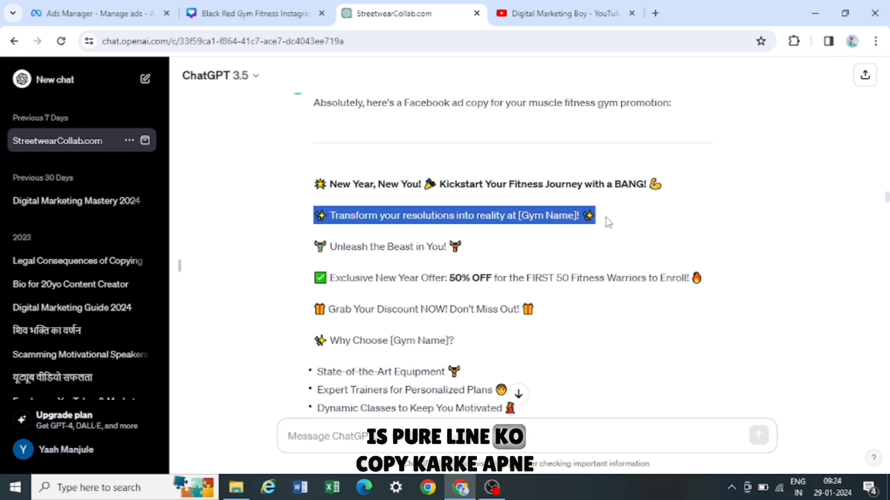
pyautogui.click(101, 13)
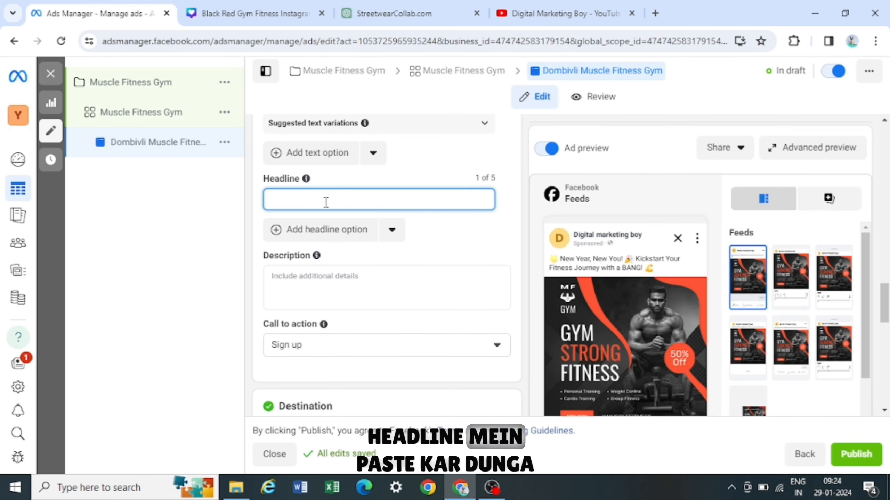
# - Paste it as the ad headline, replacing [Gym Name] with Muscle Fitness
pyautogui.hotkey('ctrl', 'v')
pyautogui.click(470, 200)
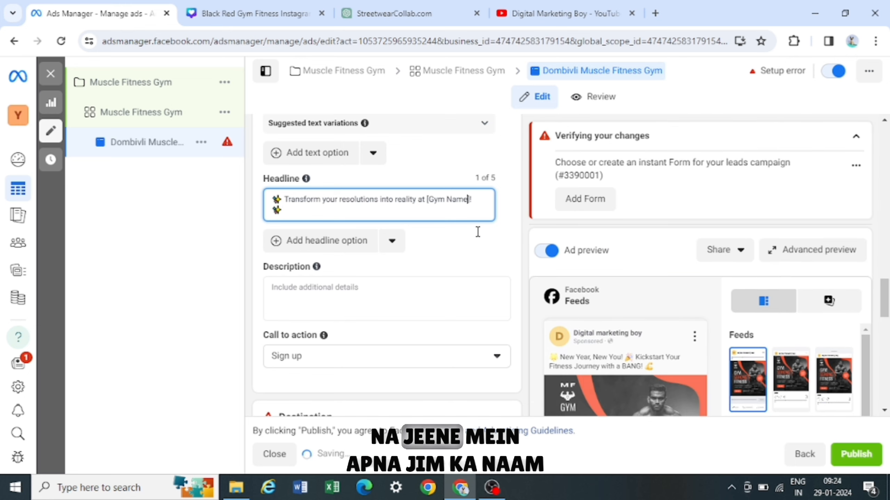
pyautogui.press('BackSpace')
pyautogui.press('BackSpace')
pyautogui.press('BackSpace')
pyautogui.press('BackSpace')
pyautogui.press('BackSpace')
pyautogui.press('BackSpace')
pyautogui.press('BackSpace')
pyautogui.press('BackSpace')
pyautogui.press('BackSpace')
pyautogui.press('BackSpace')
pyautogui.write('Muscle Fitness')
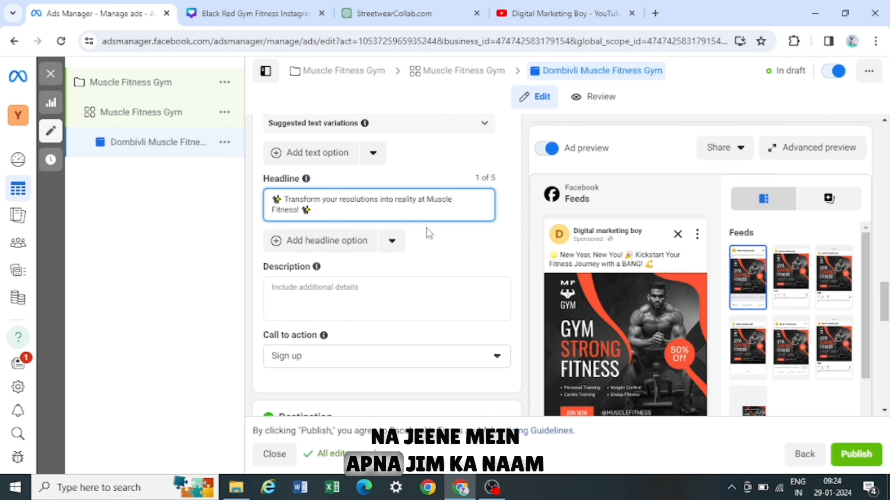
# - Copy the rest of the ChatGPT ad copy, from 'Unleash the Beast in You!' to the end, into the description
pyautogui.scroll(-1, 426, 228)
pyautogui.click(326, 224)
pyautogui.click(304, 255)
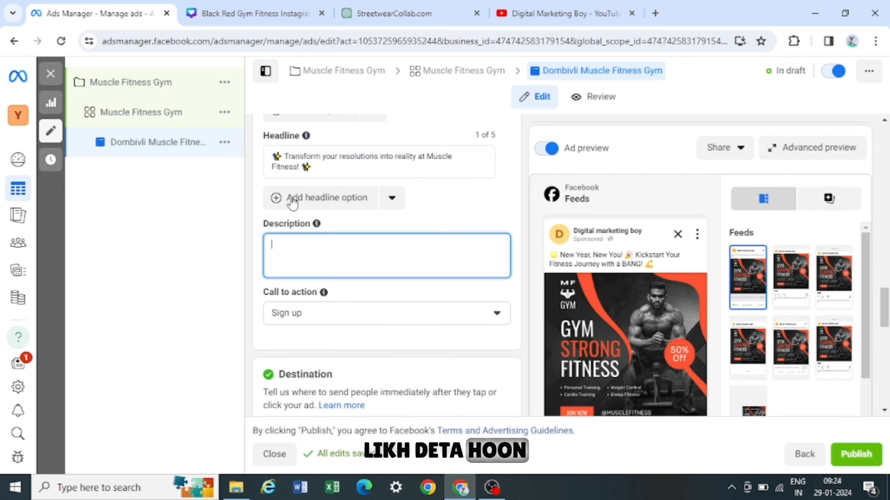
pyautogui.click(393, 14)
pyautogui.scroll(-2, 449, 246)
pyautogui.moveTo(314, 159); pyautogui.dragTo(536, 362)
pyautogui.scroll(-1, 548, 362)
pyautogui.scroll(-1, 538, 360)
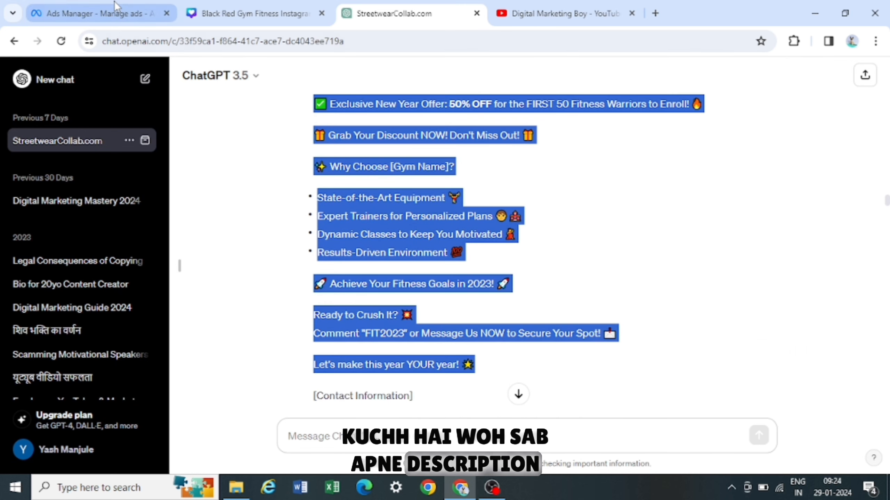
pyautogui.click(94, 13)
pyautogui.write('🏋 Unleash the Beast in You! 🏋  ✅ Exclusive New Year Offer: 50% OFF for the FIRST 50 Fitness Warriors to Enroll! 🔥  🎁 Grab Your Discount NOW! Don\'t Miss Out! 🎁  ✨ Why Choose [Gym Name]?  State-of-the-Art Equipment 🏋 Expert Trainers for Personalized Plans 🧑🏫 Dynamic Classes to Keep You Motivated 🧘 Results-Driven Environment 💯 🚀 Achieve Your Fitness Goals in 2023! 🚀  Ready to Crush It? 💥 Comment "FIT2023" or Message Us NOW to Secure Your Spot! 📩  Let\'s make this year YOUR year! ✨')
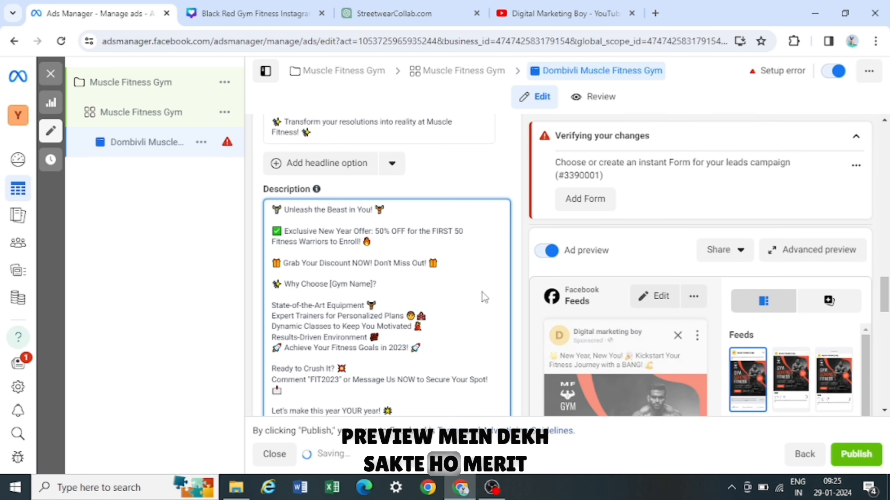
# - Set the ad's call to action to Get offer
pyautogui.scroll(-8, 631, 311)
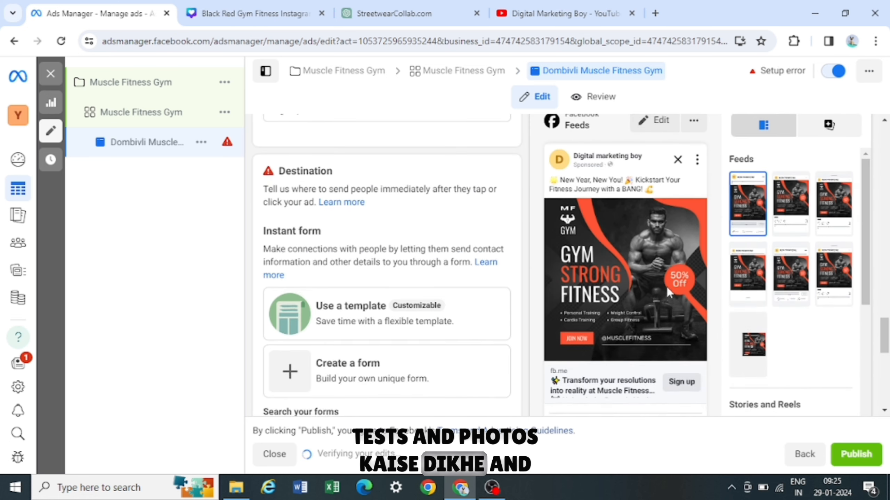
pyautogui.scroll(8, 618, 262)
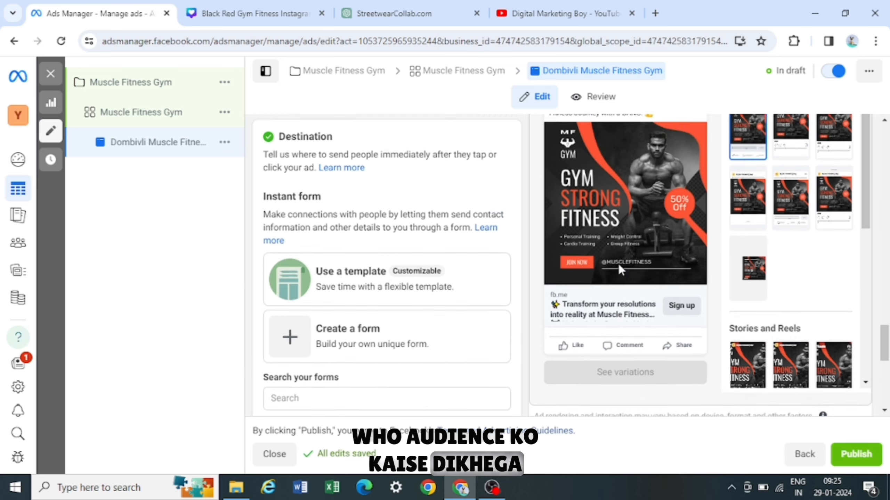
pyautogui.scroll(-4, 372, 279)
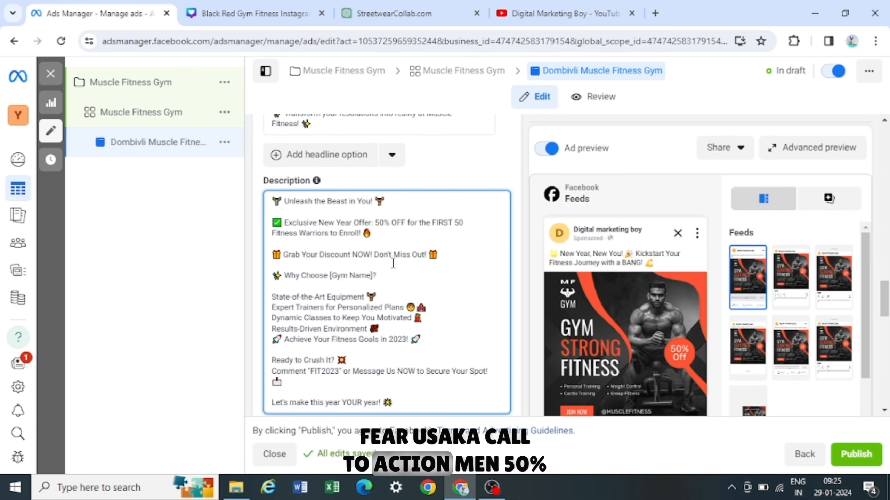
pyautogui.click(322, 327)
pyautogui.click(292, 335)
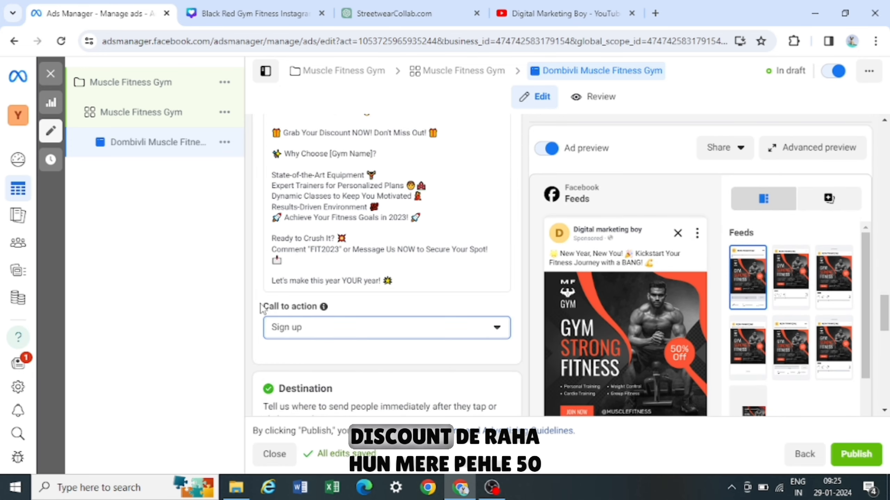
pyautogui.click(348, 334)
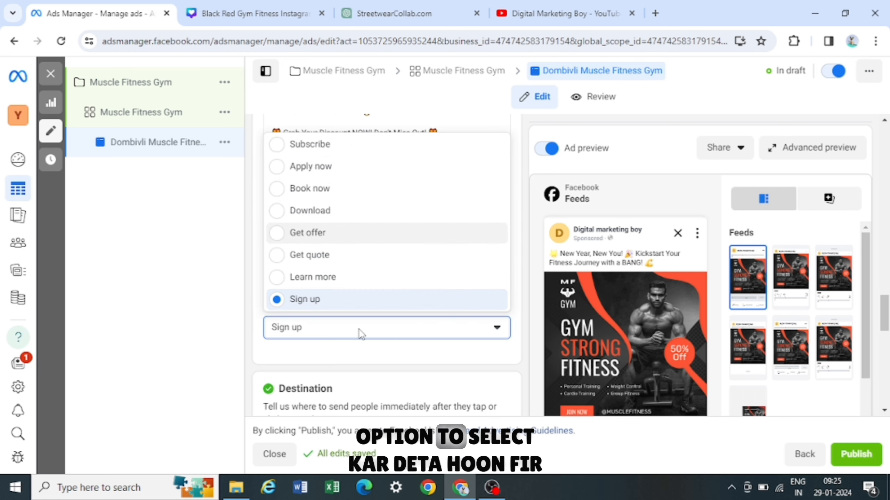
pyautogui.click(351, 234)
# - Create a new instant form for the ad and name it Your Details
pyautogui.scroll(-3, 317, 263)
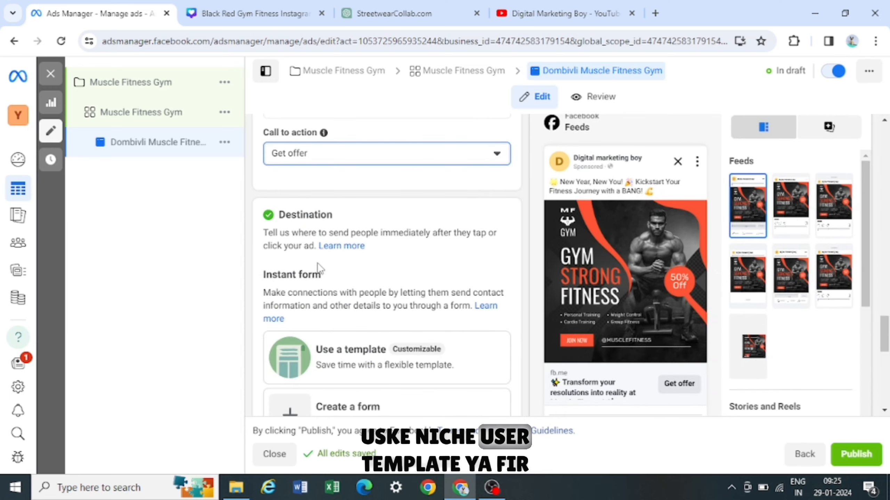
pyautogui.scroll(-1, 319, 267)
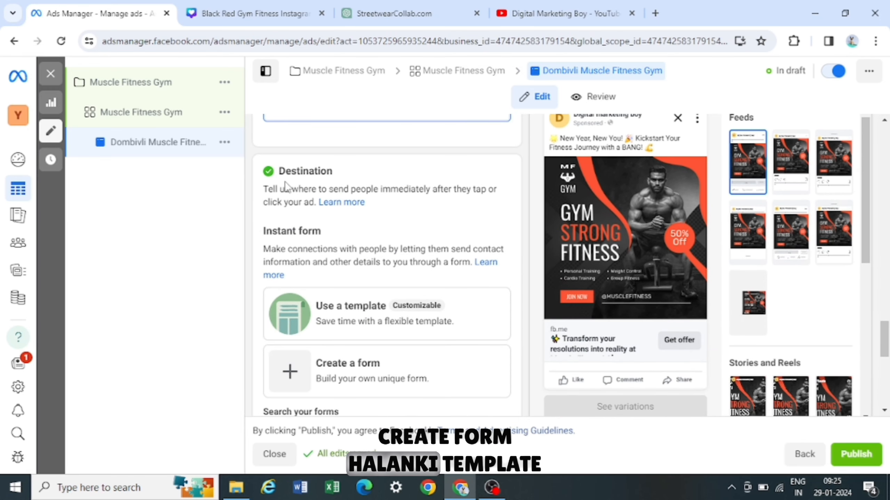
pyautogui.scroll(-2, 311, 276)
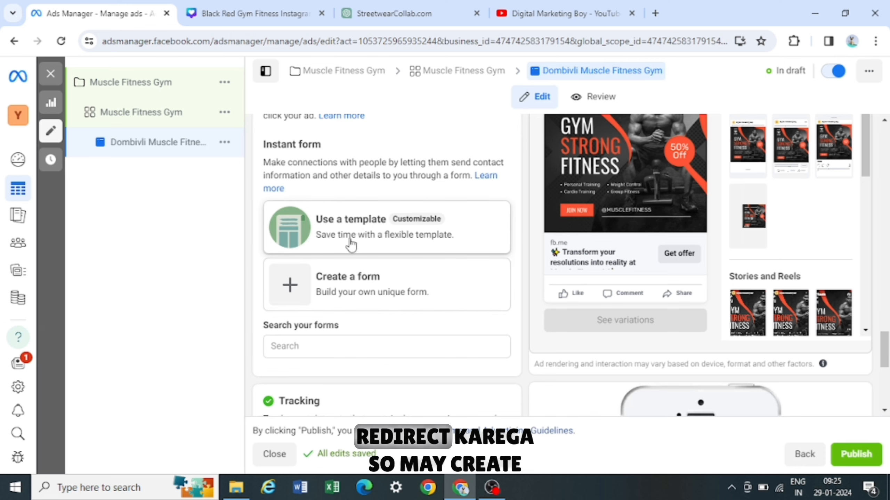
pyautogui.click(336, 290)
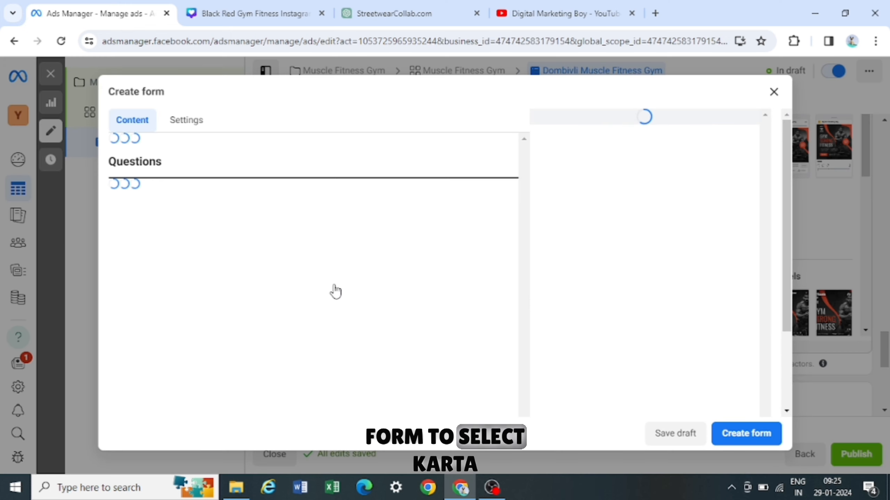
pyautogui.click(269, 182)
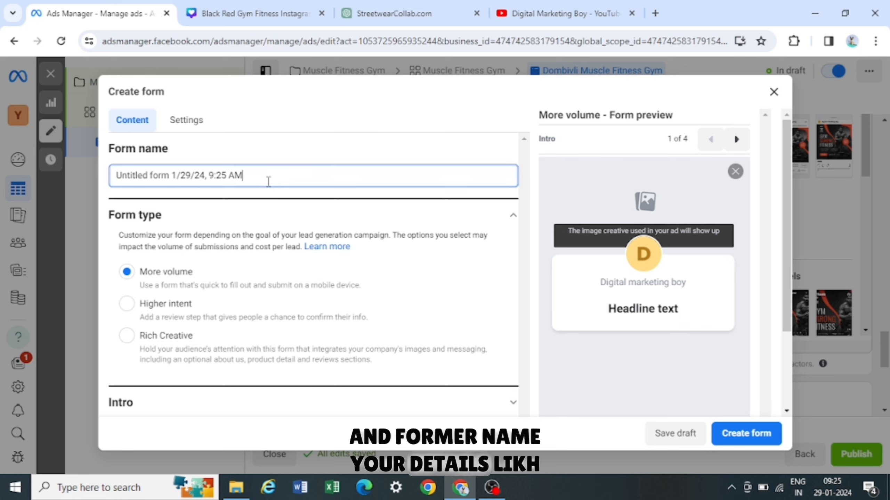
pyautogui.hotkey('ctrl', 'a')
pyautogui.press('BackSpace')
pyautogui.write('Your')
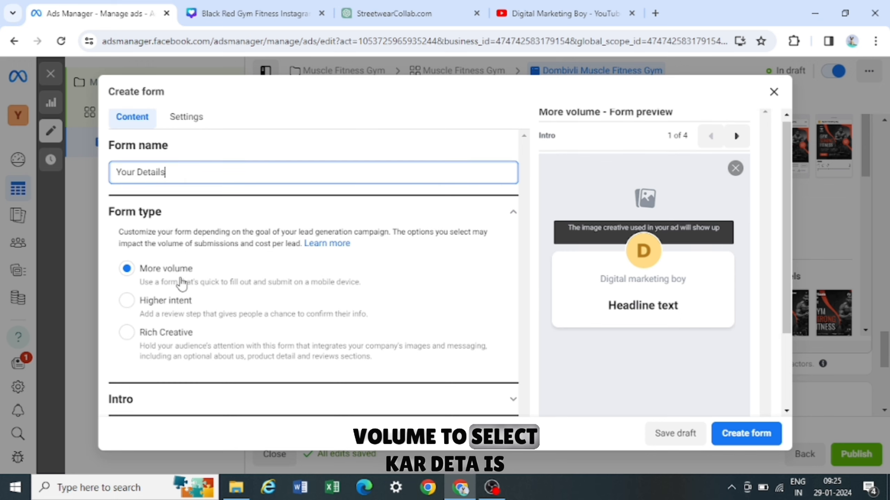
# - Compare the form type options, leaving More volume selected
pyautogui.scroll(-1, 183, 282)
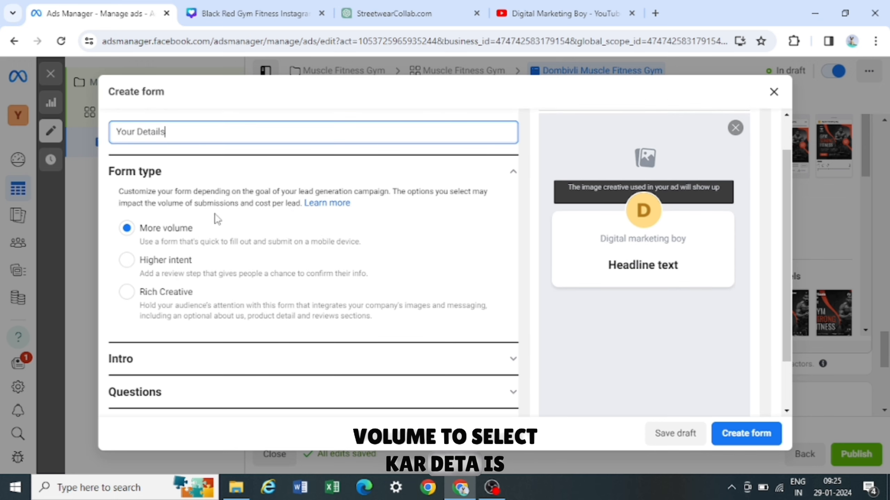
pyautogui.click(135, 231)
pyautogui.click(126, 260)
pyautogui.click(130, 229)
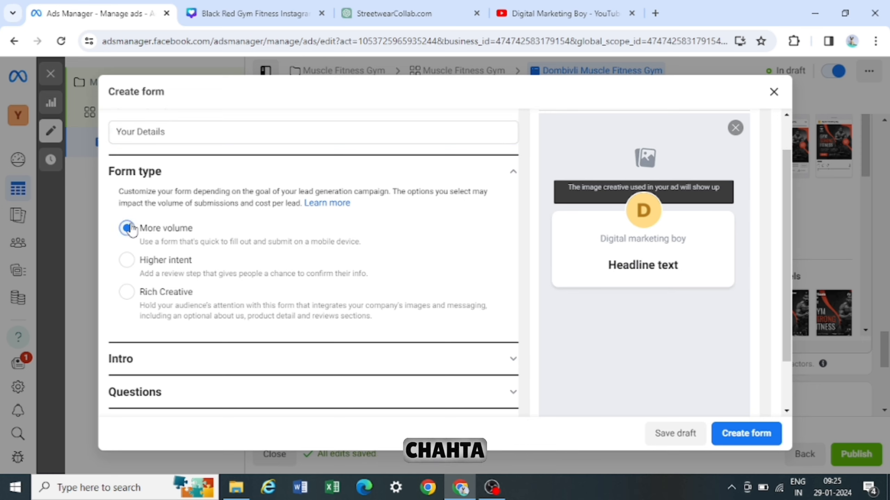
pyautogui.click(128, 262)
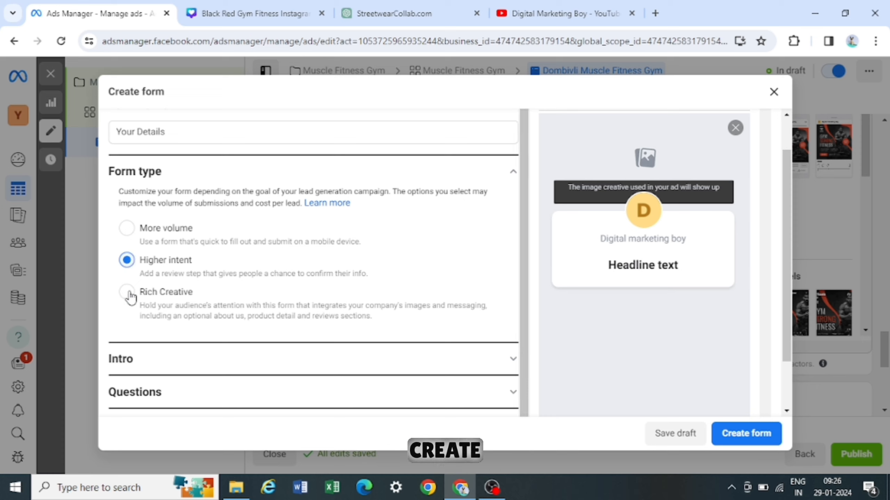
pyautogui.click(128, 293)
pyautogui.click(127, 261)
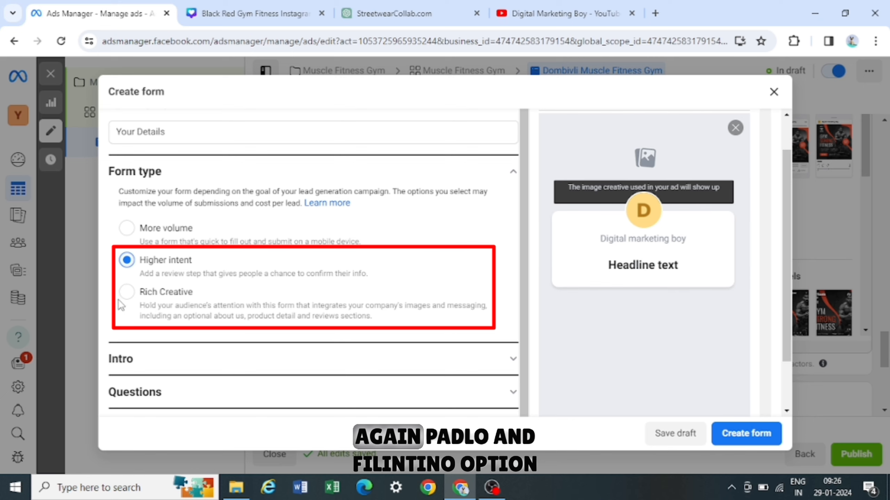
pyautogui.click(126, 228)
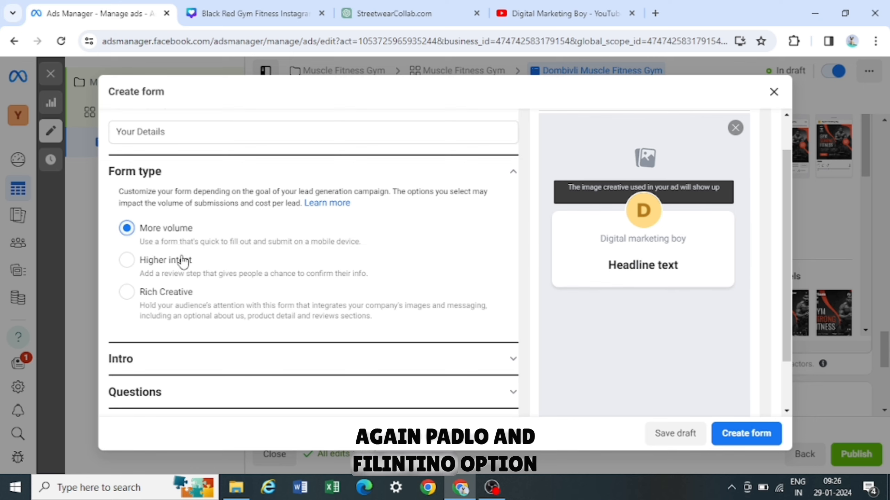
# - Expand the form's Intro section and upload a background image from the Downloads folder
pyautogui.scroll(-2, 230, 291)
pyautogui.click(259, 297)
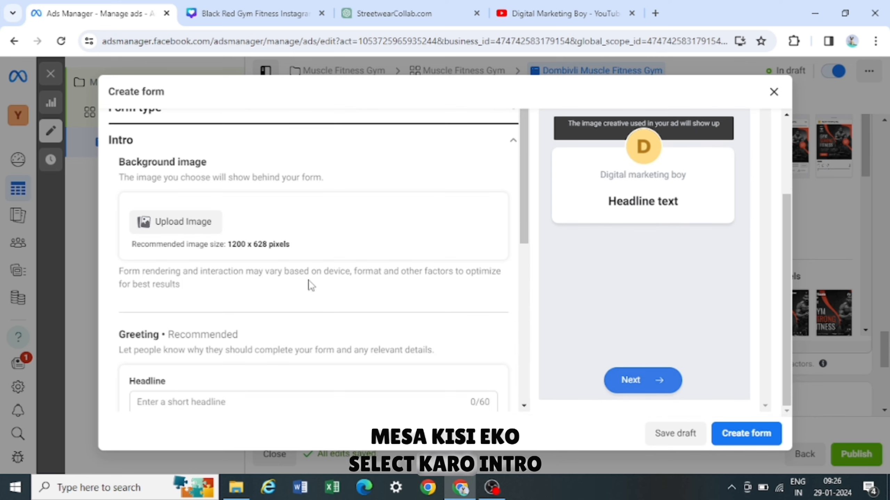
pyautogui.scroll(-2, 338, 270)
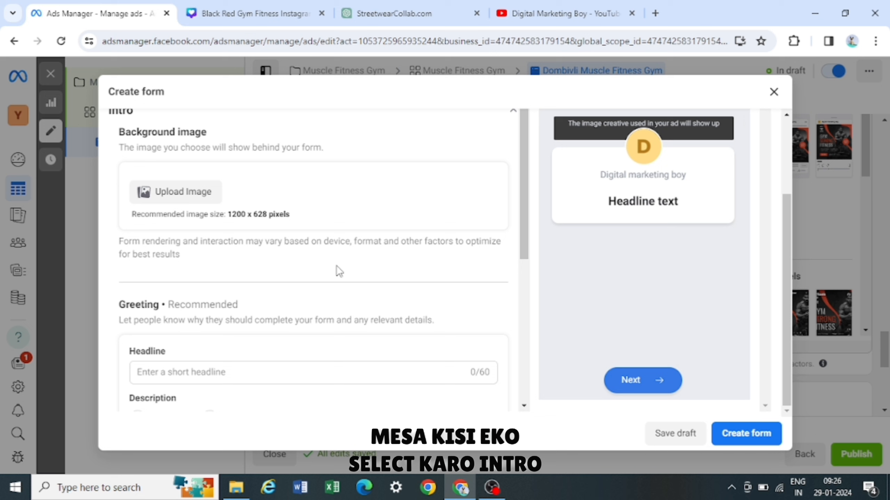
pyautogui.click(184, 184)
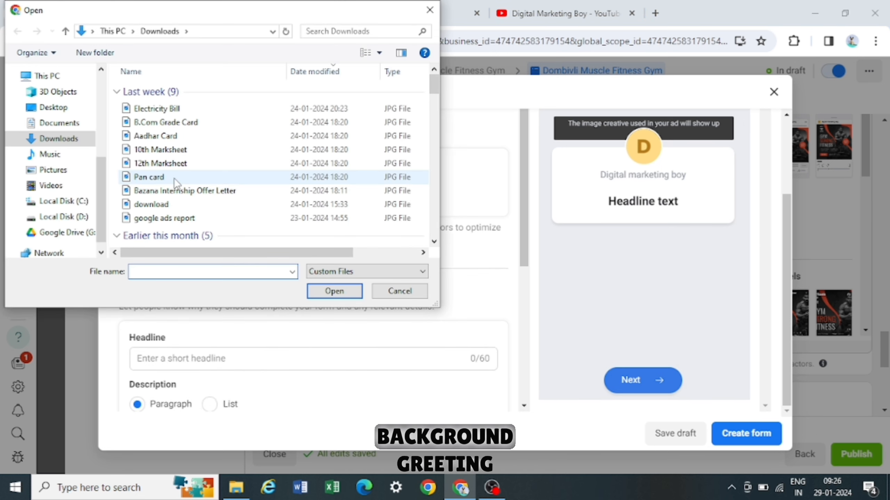
pyautogui.scroll(-1, 174, 182)
pyautogui.click(196, 198)
pyautogui.click(324, 292)
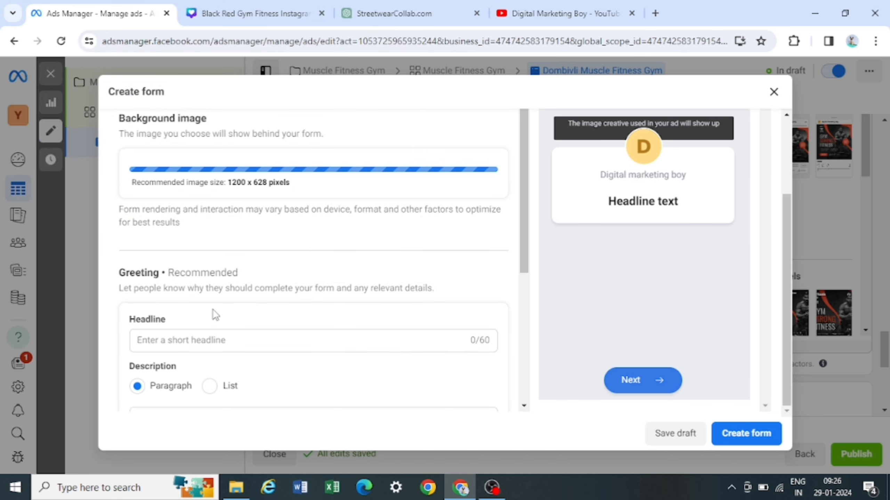
# - Set the form greeting headline to Enroll Now
pyautogui.scroll(-2, 169, 308)
pyautogui.click(171, 228)
pyautogui.write('E')
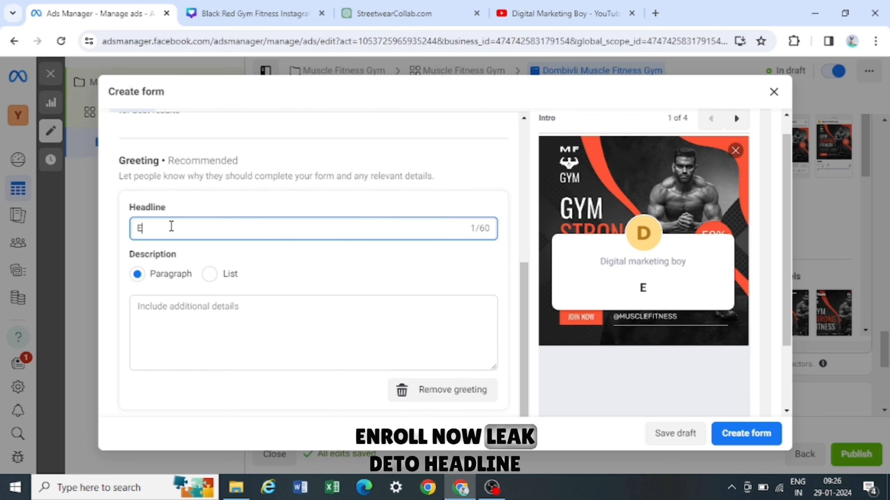
pyautogui.write('nroll Now')
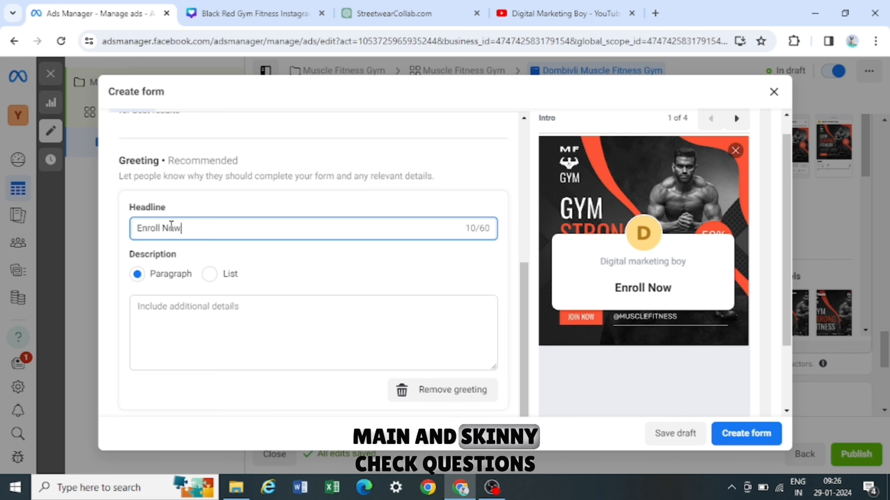
# - Expand the form's Questions section and view the custom question types available
pyautogui.scroll(-3, 284, 294)
pyautogui.click(183, 337)
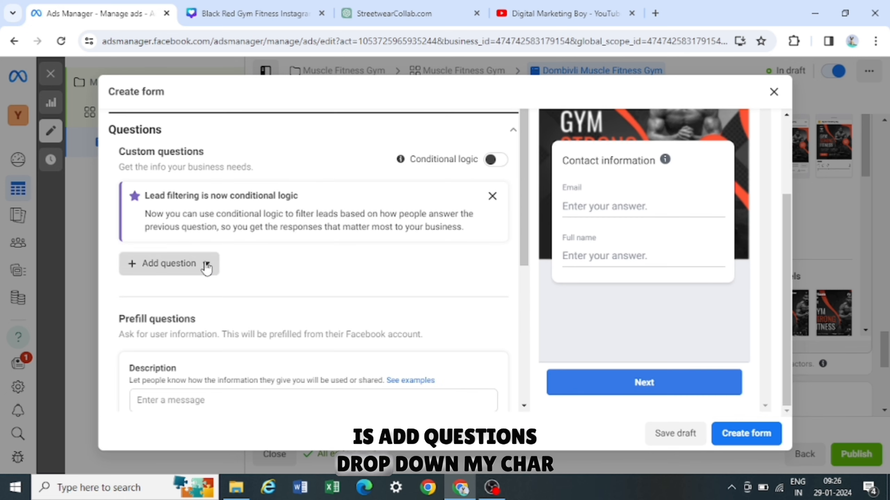
pyautogui.click(207, 264)
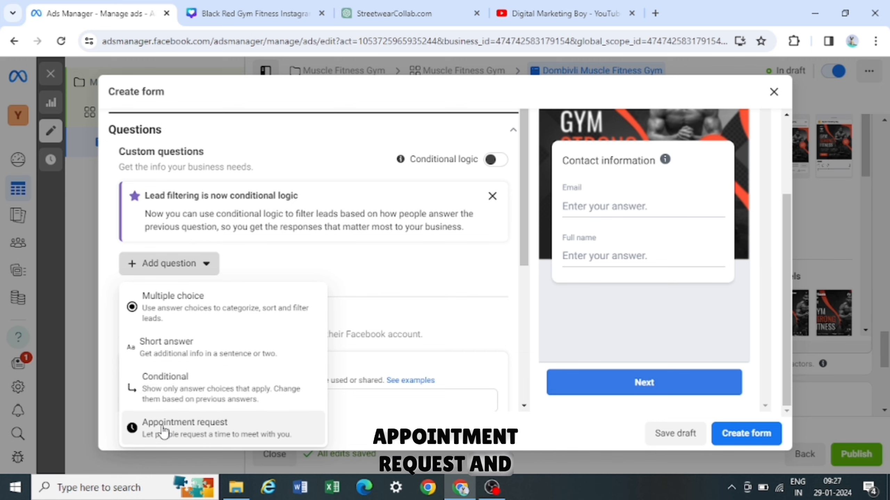
pyautogui.click(201, 269)
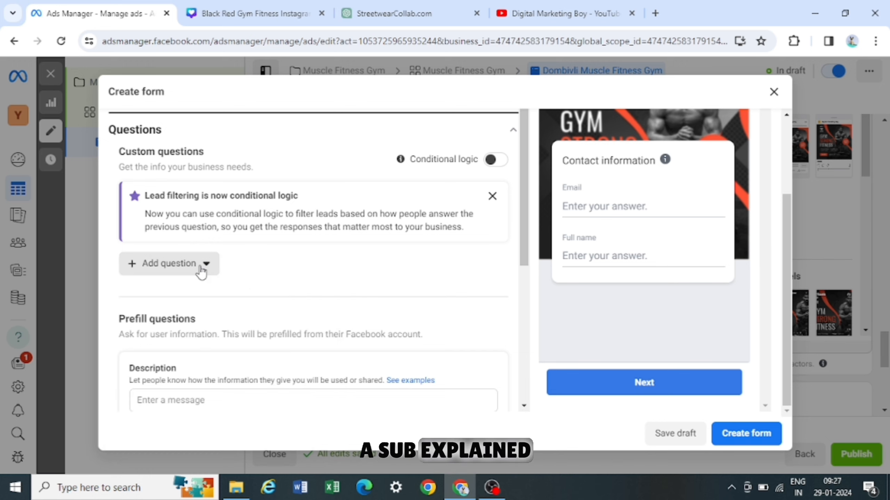
pyautogui.scroll(-3, 319, 270)
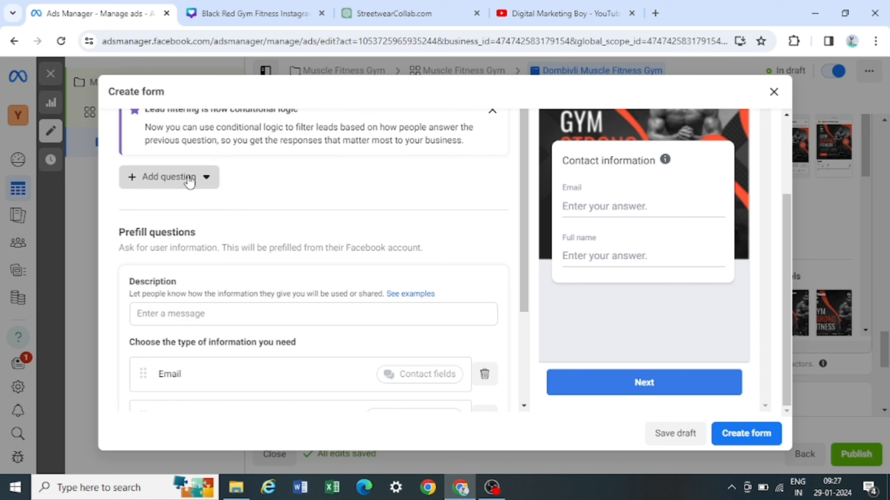
pyautogui.click(189, 177)
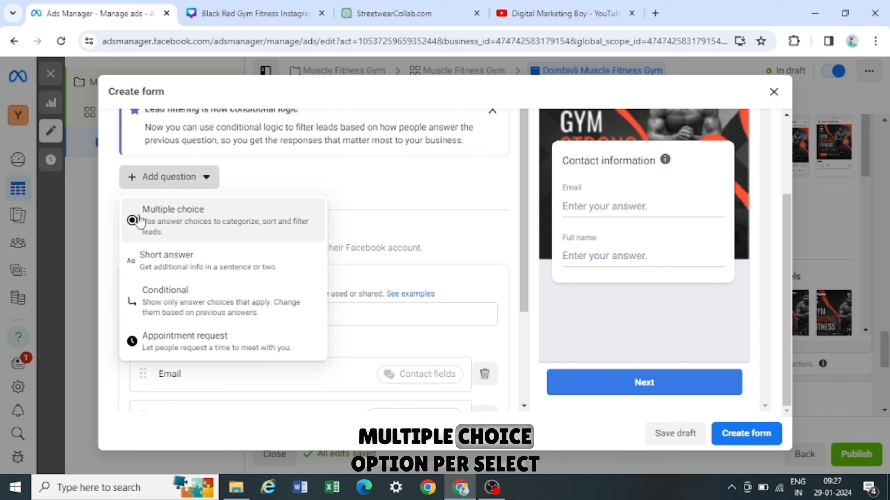
pyautogui.click(315, 217)
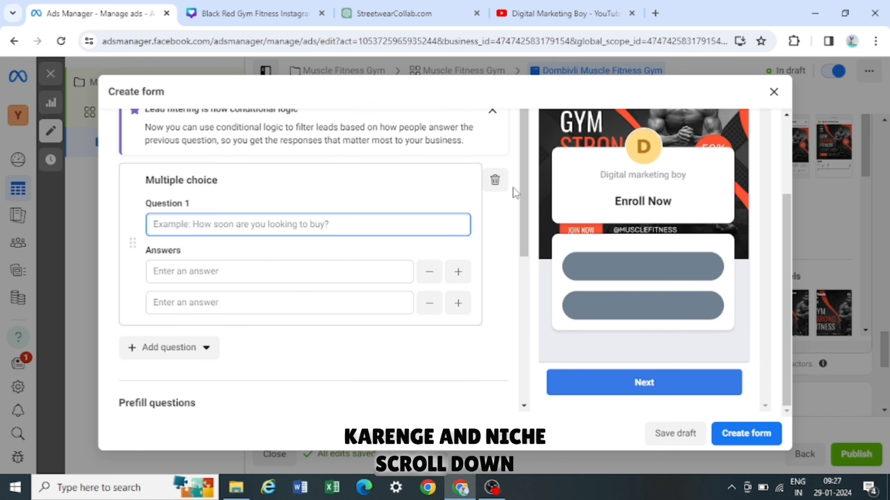
pyautogui.click(495, 182)
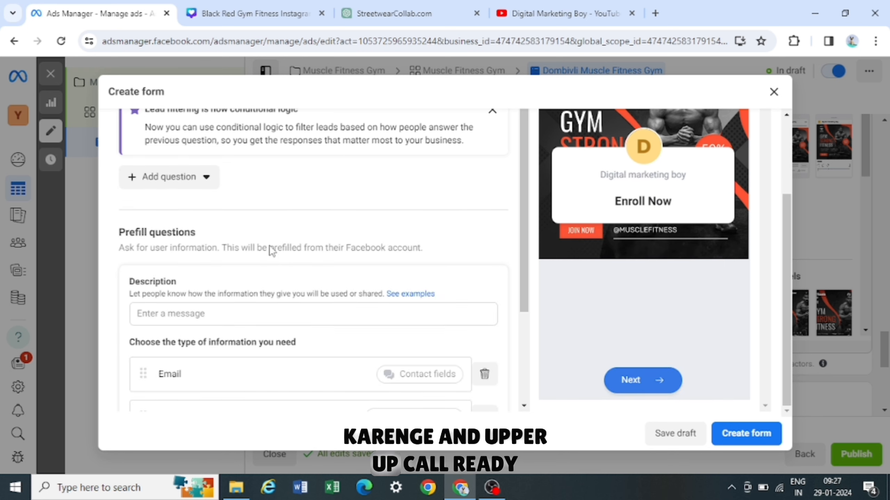
# - Set the prefill questions description to Muscle Fitness Form
pyautogui.scroll(-3, 273, 251)
pyautogui.click(174, 190)
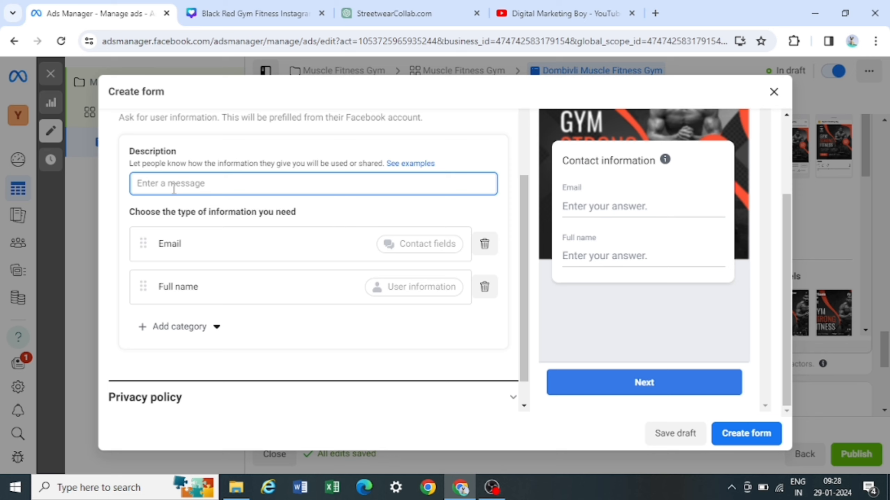
pyautogui.write('Muscle Fitnes')
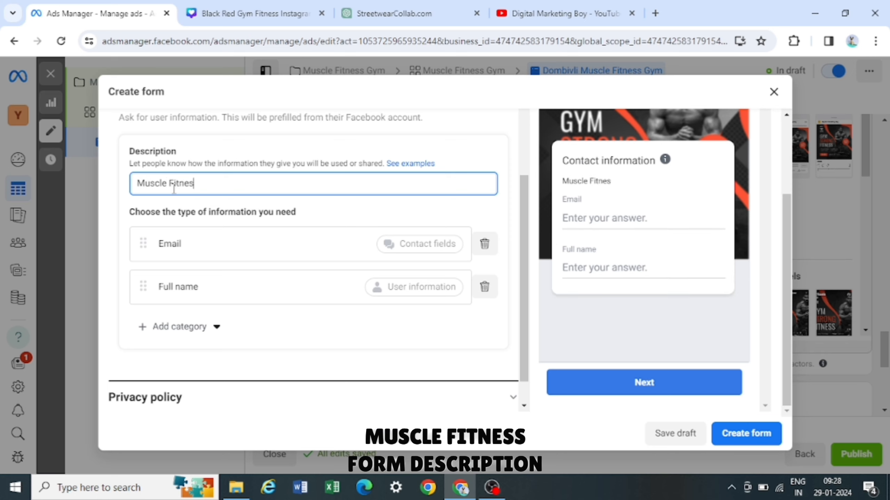
pyautogui.write('s Form')
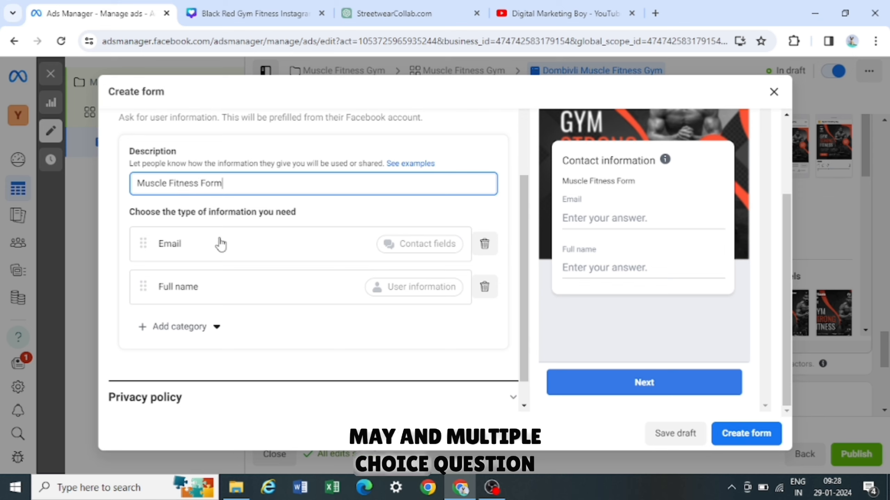
# - Add Phone number and Street address as contact-field prefill questions
pyautogui.click(178, 332)
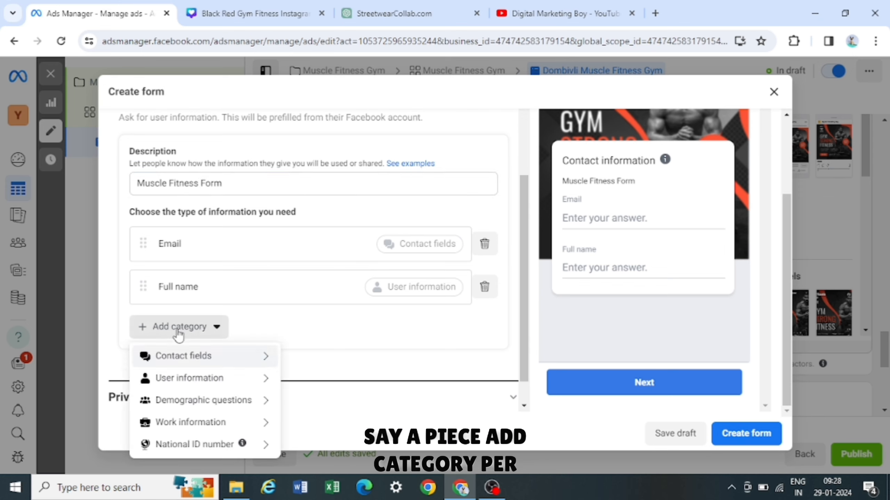
pyautogui.moveTo(209, 385)
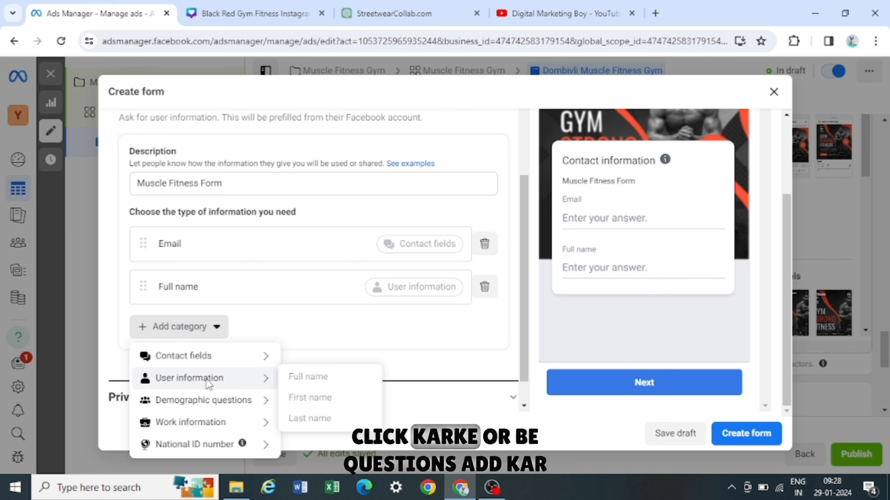
pyautogui.moveTo(222, 356)
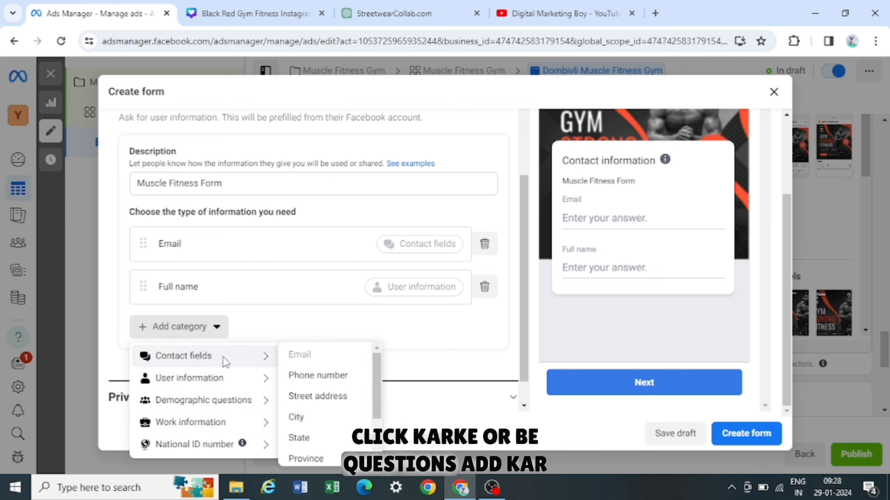
pyautogui.click(316, 376)
pyautogui.click(194, 369)
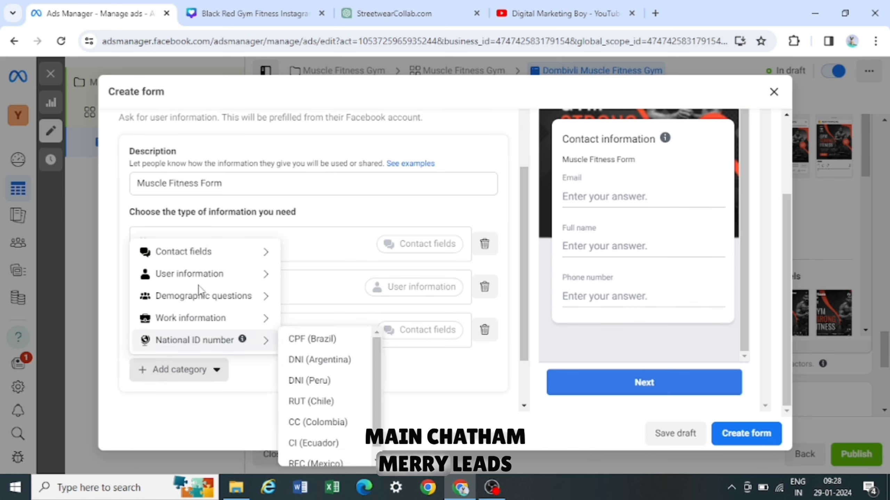
pyautogui.moveTo(220, 261)
pyautogui.click(315, 292)
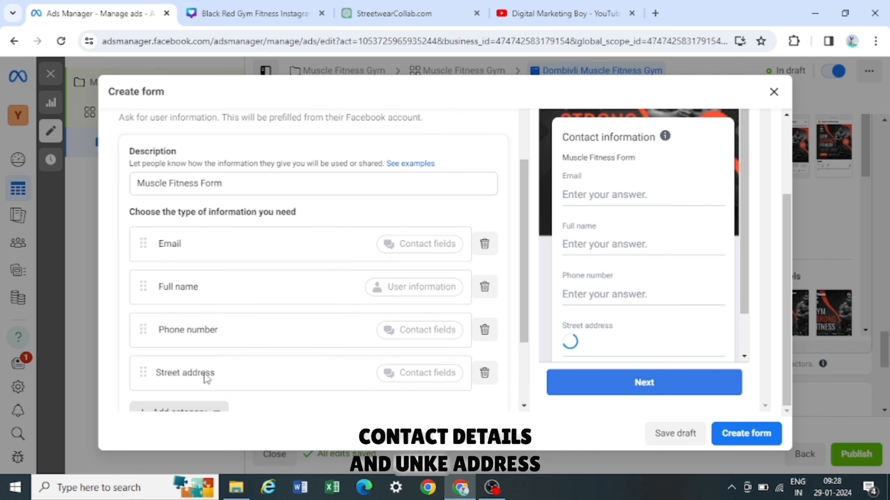
# - Add Date of birth and Gender as demographic prefill questions
pyautogui.scroll(-3, 218, 372)
pyautogui.click(197, 329)
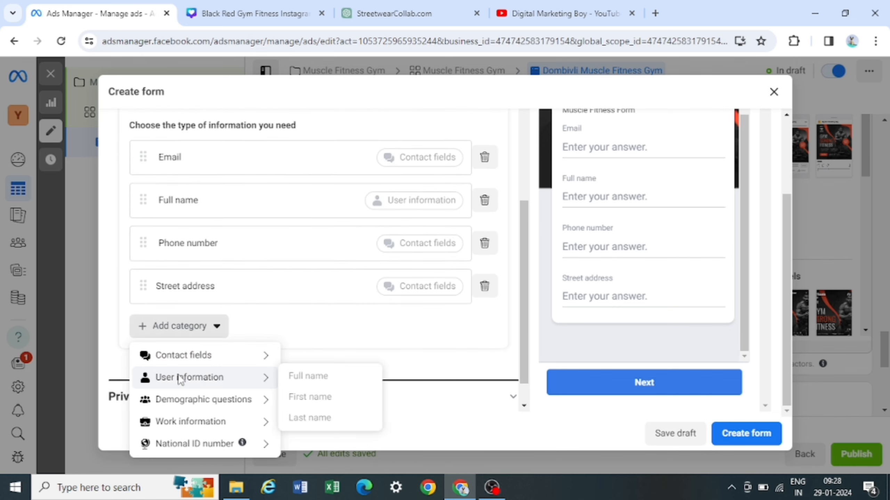
pyautogui.moveTo(212, 405)
pyautogui.click(313, 398)
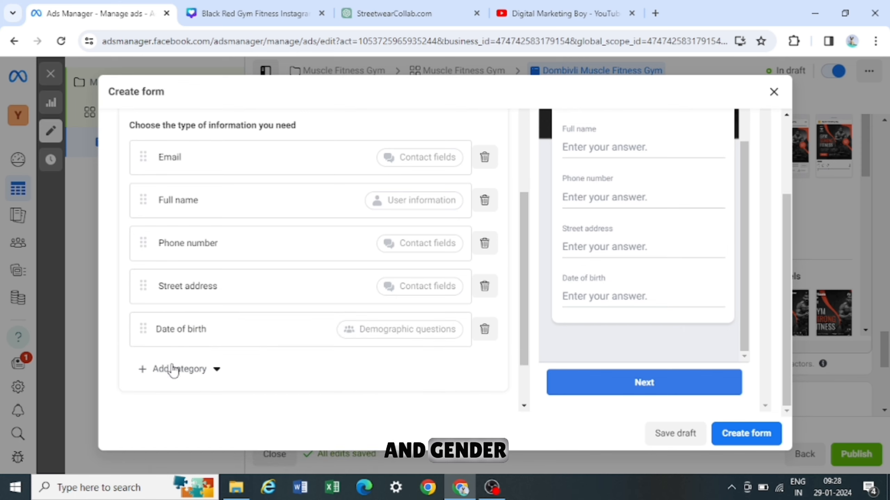
pyautogui.click(175, 369)
pyautogui.moveTo(207, 277)
pyautogui.moveTo(246, 304)
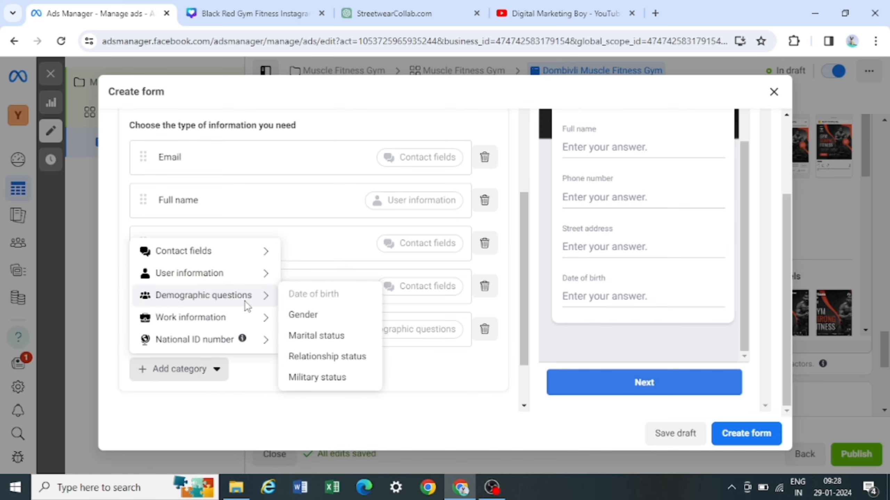
pyautogui.click(301, 316)
# - Expand the Message for leads section and review its headline, description and call-to-action options
pyautogui.scroll(-5, 316, 336)
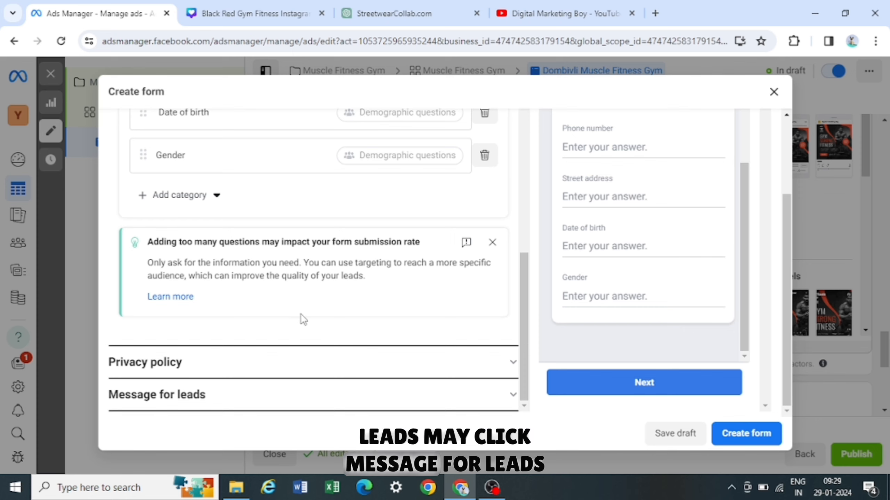
pyautogui.click(232, 397)
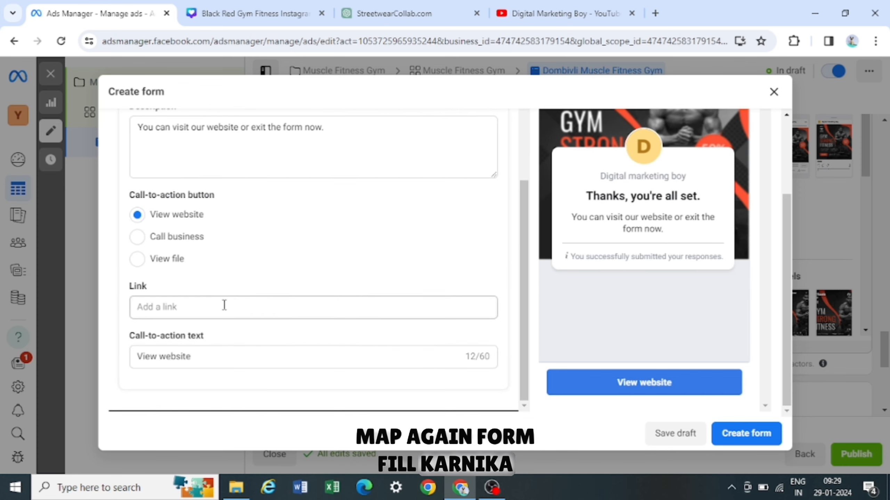
pyautogui.scroll(3, 224, 306)
pyautogui.scroll(-3, 224, 306)
pyautogui.scroll(3, 224, 308)
pyautogui.scroll(1, 225, 311)
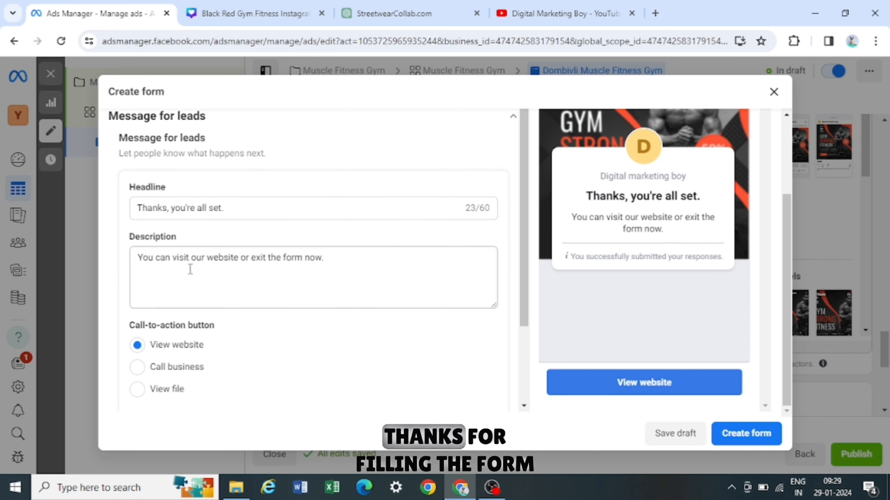
pyautogui.scroll(-1, 248, 294)
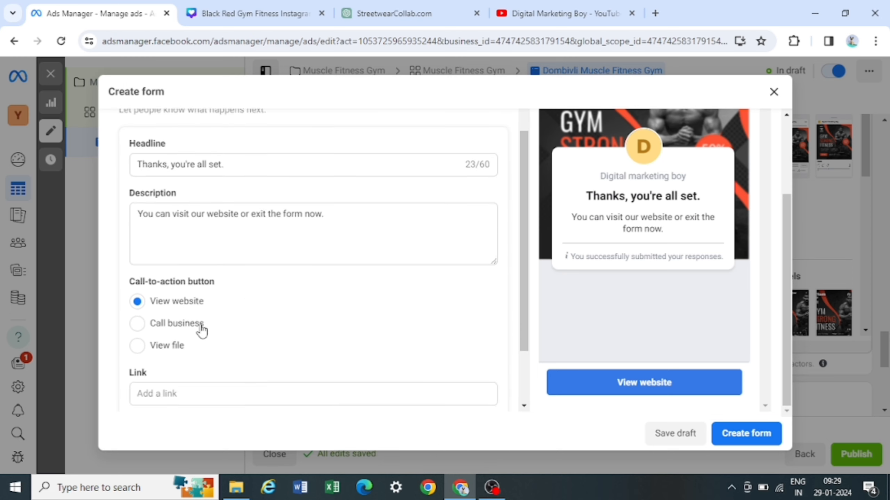
pyautogui.scroll(3, 217, 333)
pyautogui.scroll(-3, 218, 332)
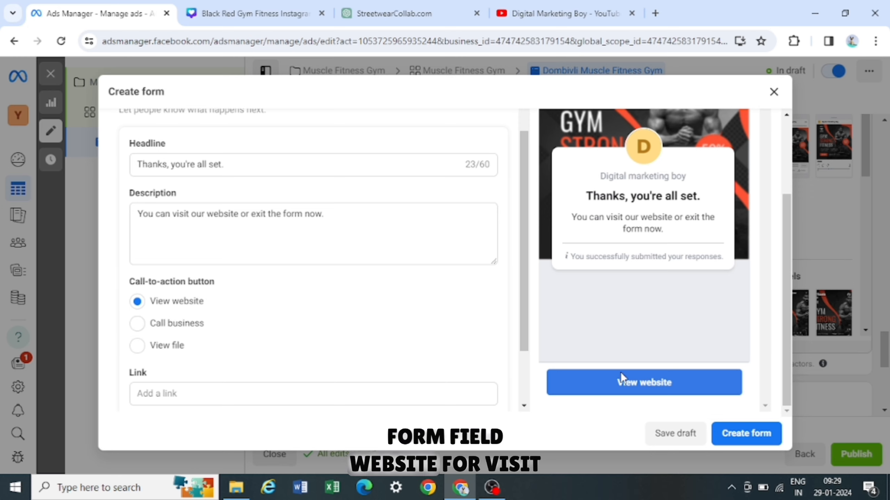
pyautogui.scroll(-2, 162, 362)
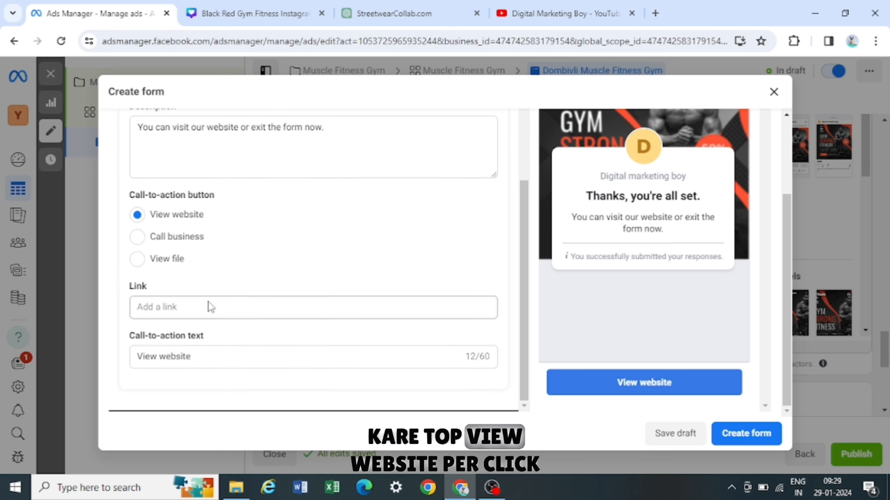
# - Try the Call business call-to-action with country code IN +91
pyautogui.click(159, 359)
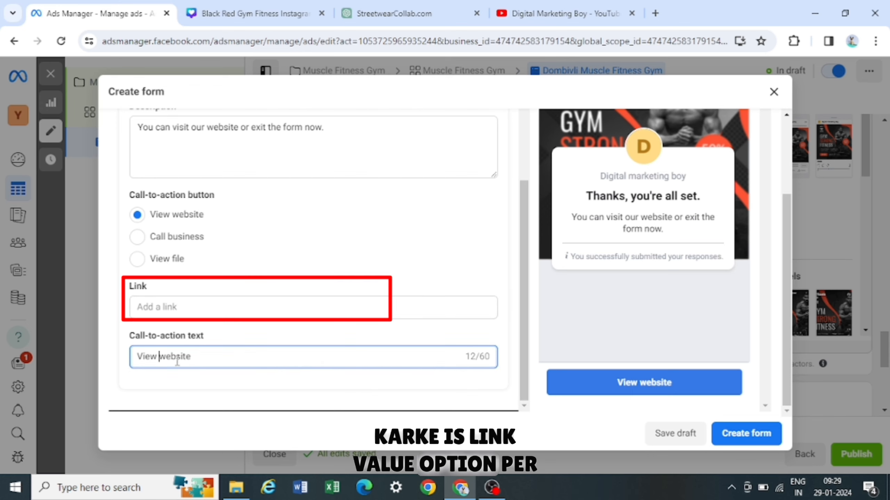
pyautogui.click(136, 237)
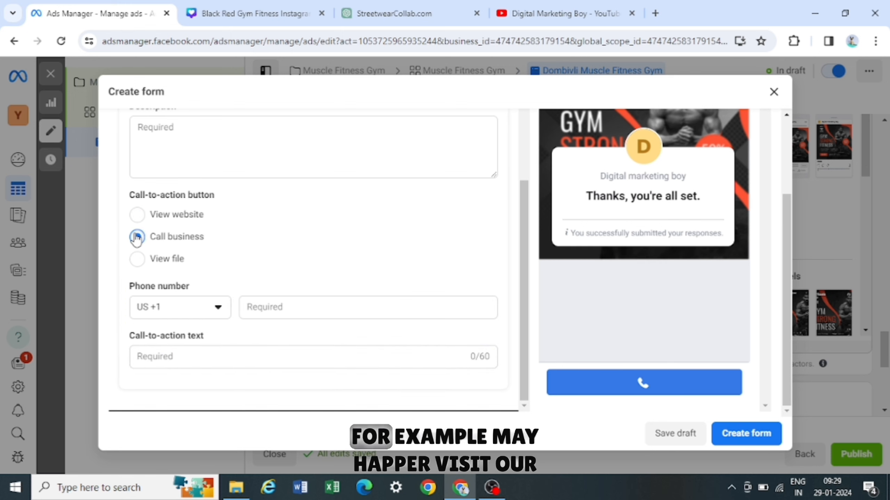
pyautogui.click(216, 311)
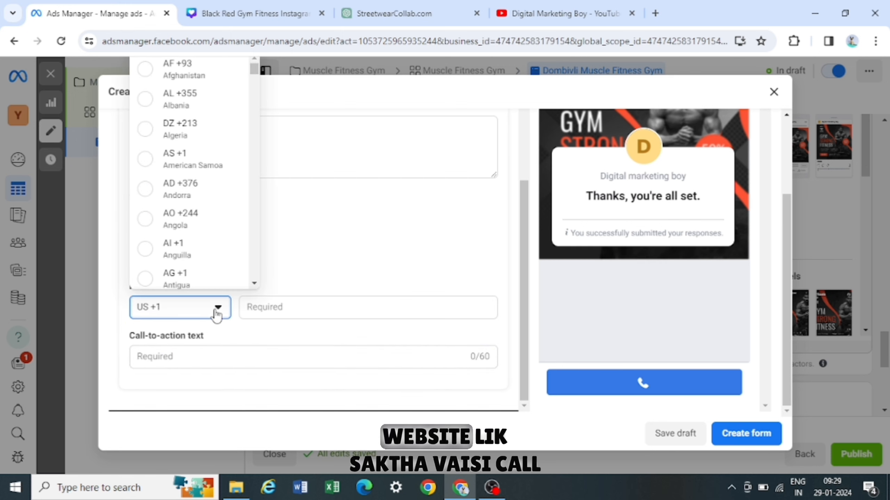
pyautogui.write('india')
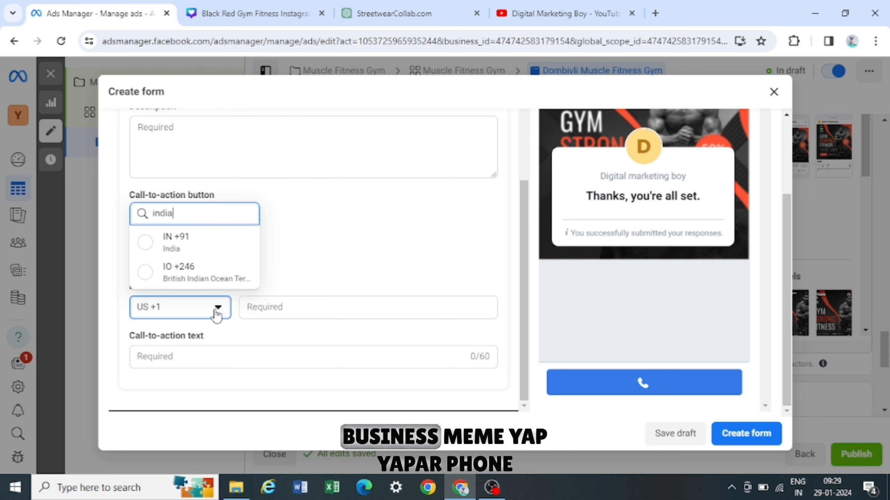
pyautogui.click(210, 246)
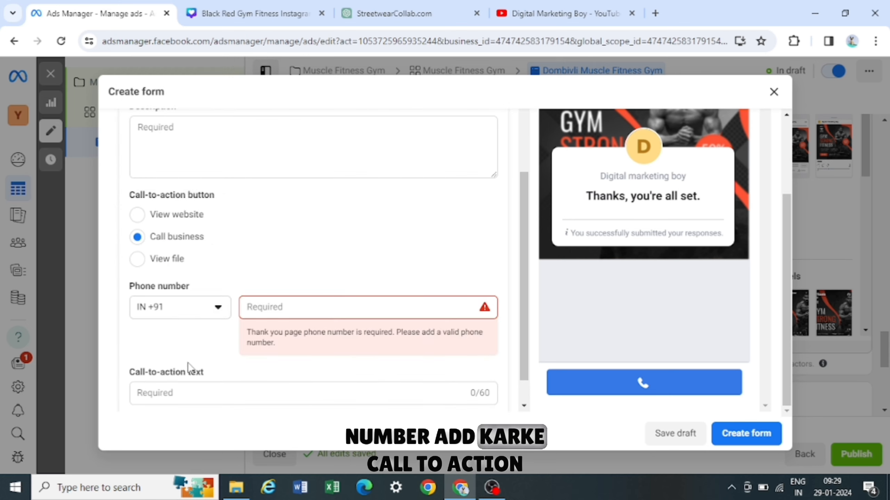
# - Switch the call-to-action to View file and inspect its media upload options
pyautogui.click(158, 264)
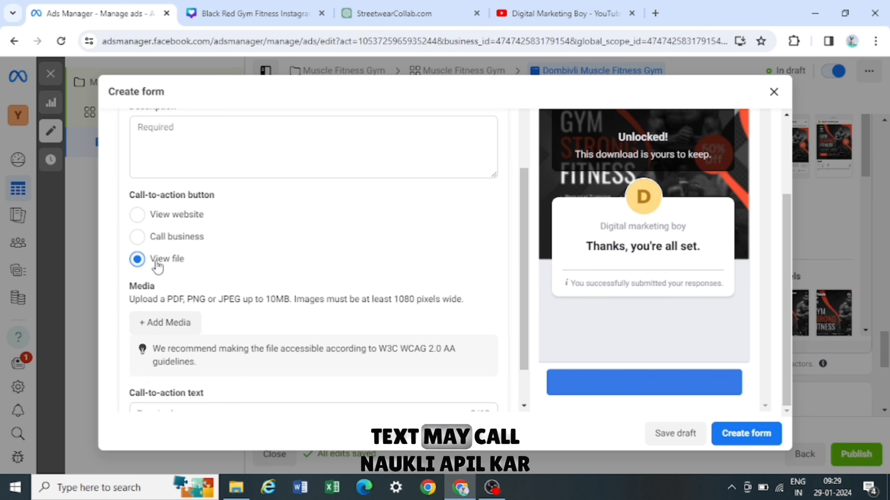
pyautogui.scroll(-2, 214, 337)
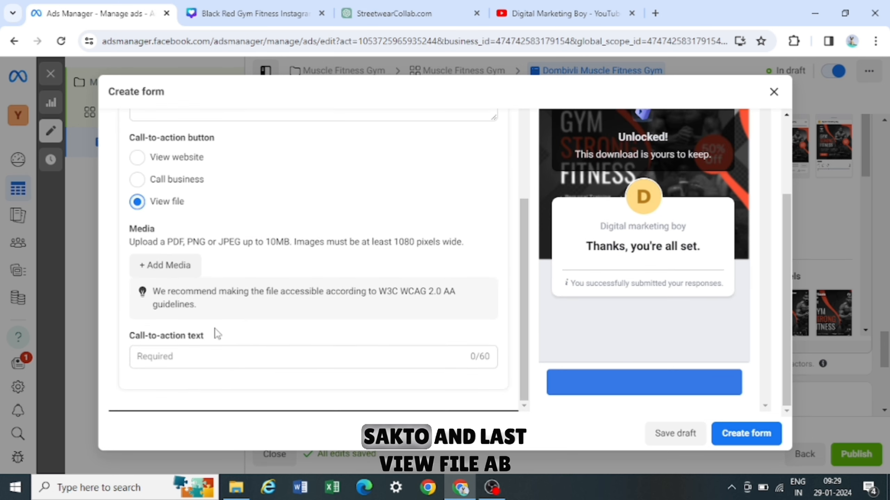
pyautogui.click(202, 362)
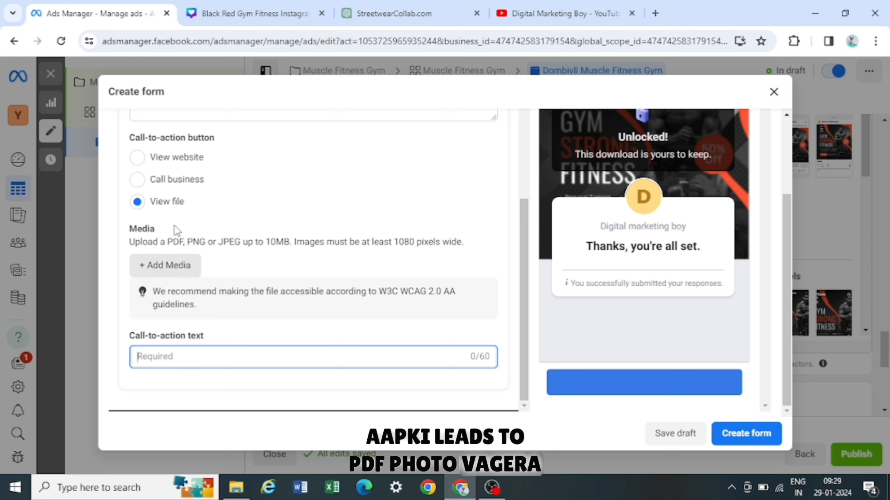
# - Set the thank-you call-to-action to Call business with country code IN +91, the business phone number, and text Call Now
pyautogui.click(173, 181)
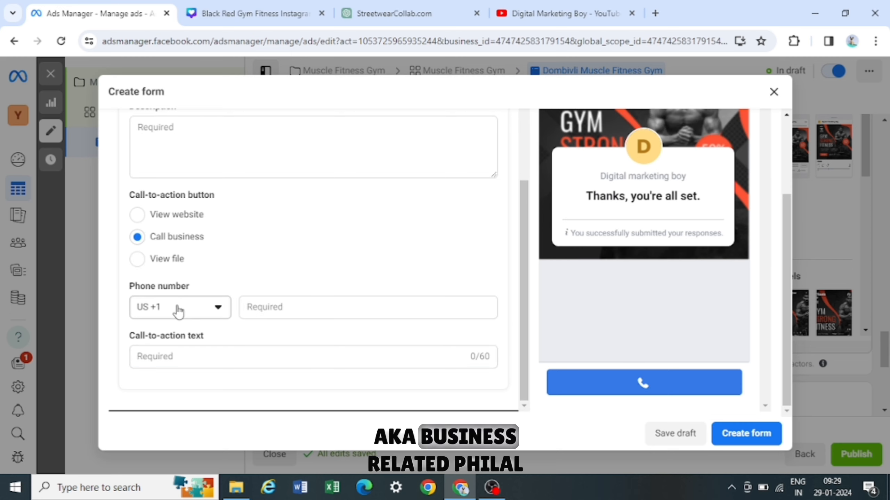
pyautogui.click(179, 311)
pyautogui.write('india')
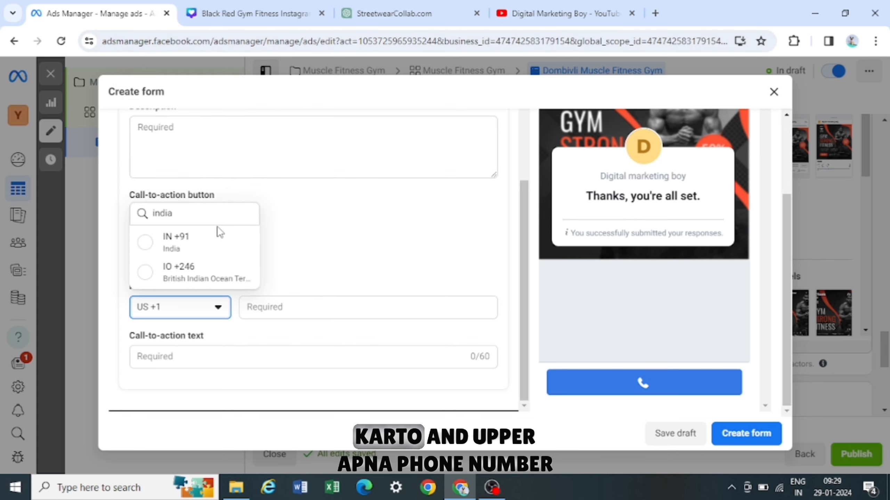
pyautogui.click(209, 247)
pyautogui.click(292, 266)
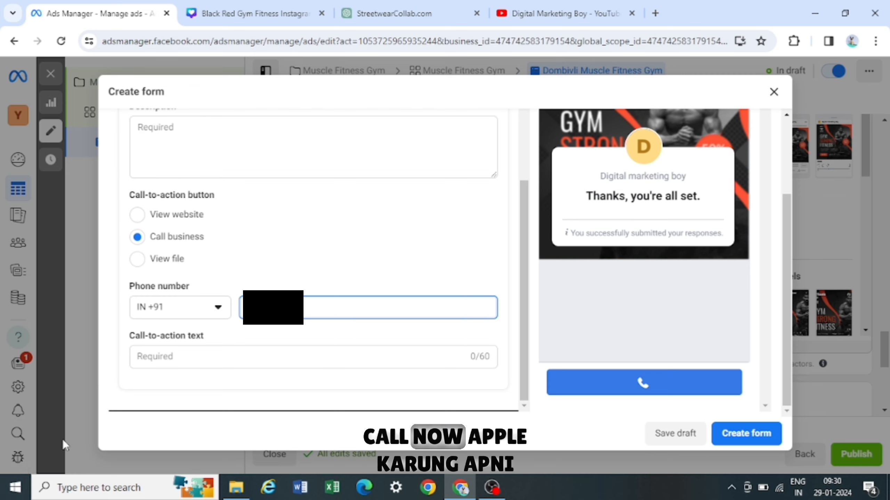
pyautogui.click(189, 363)
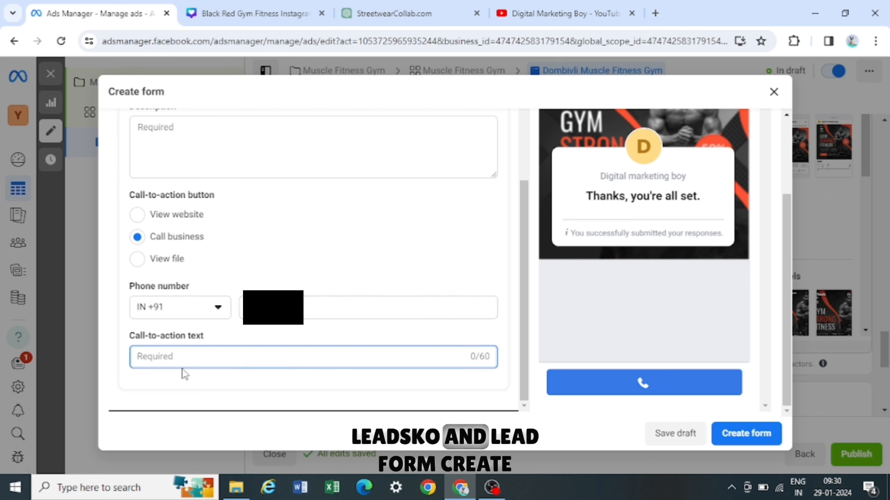
pyautogui.write('Call Now')
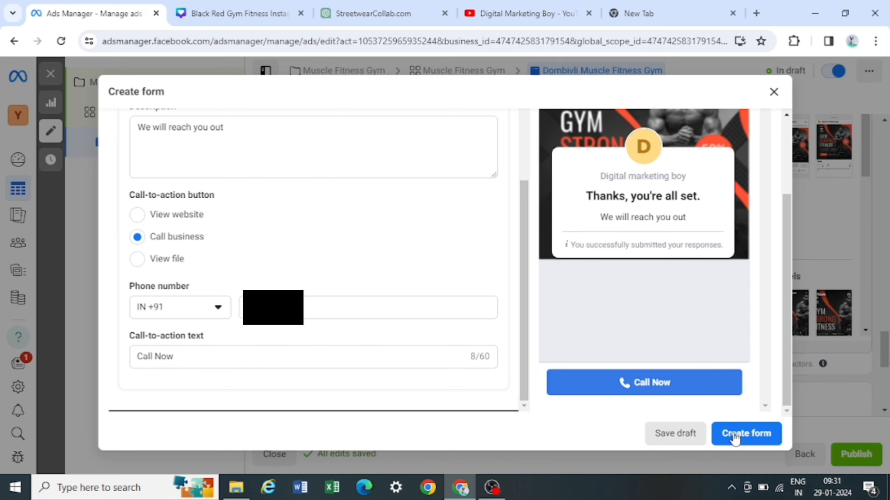
# - Create the instant form and add it to the ad
pyautogui.click(737, 438)
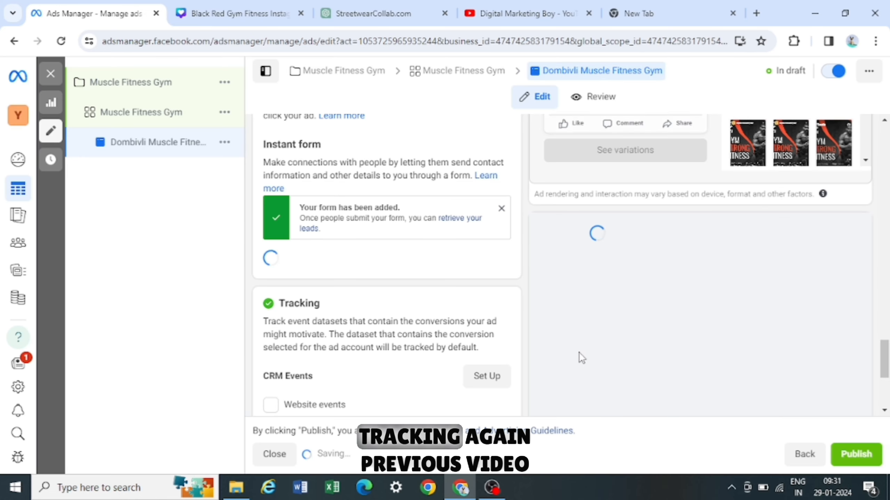
pyautogui.scroll(-5, 392, 228)
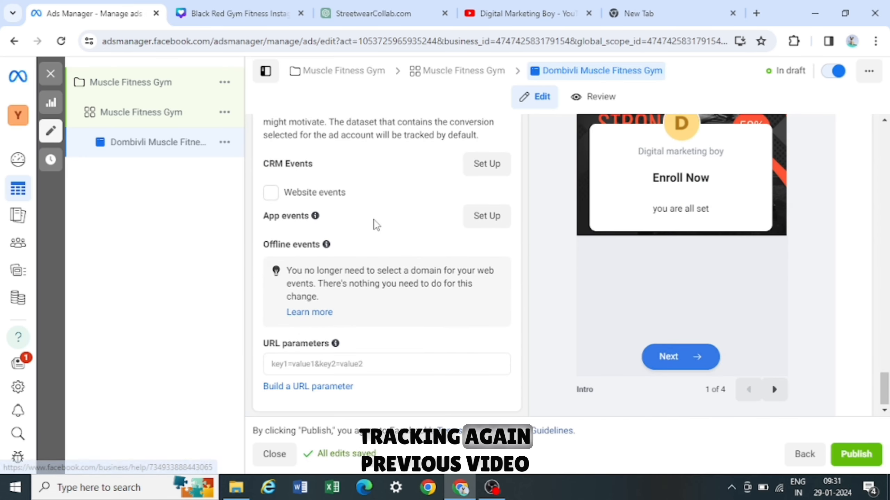
pyautogui.scroll(2, 376, 224)
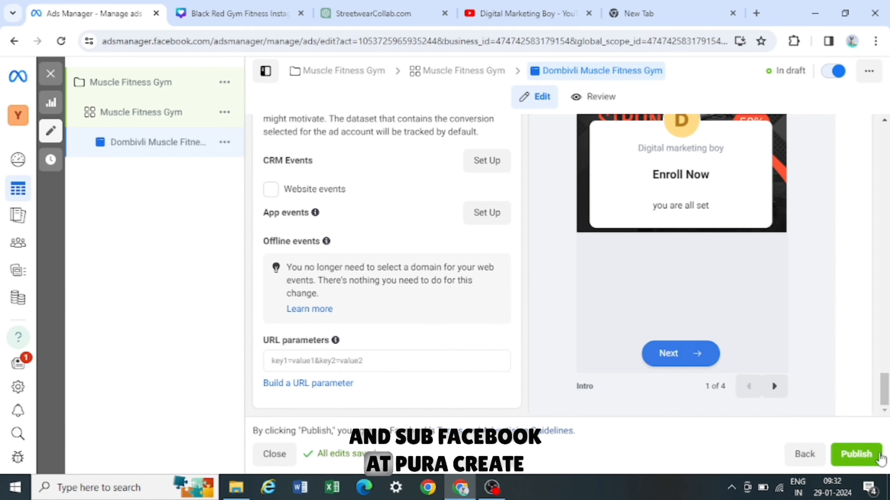
# - Try to publish the ad, then dismiss the payment information and publish draft dialogs without publishing
pyautogui.click(851, 463)
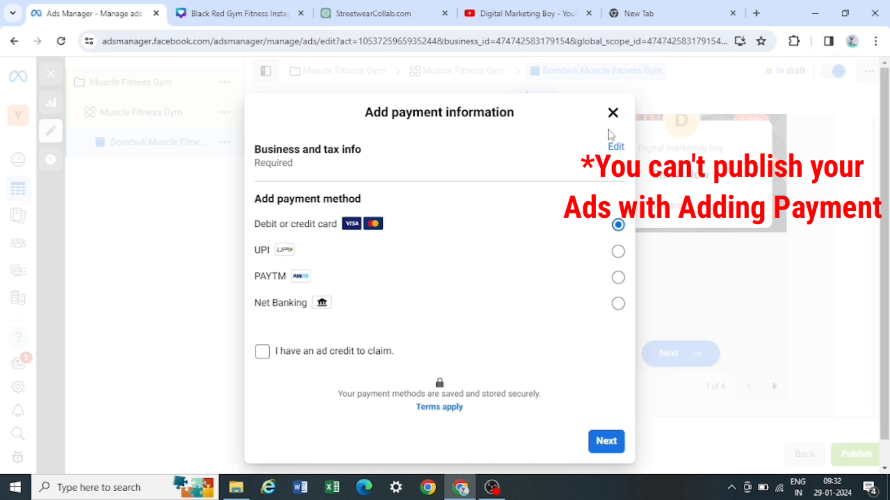
pyautogui.click(613, 113)
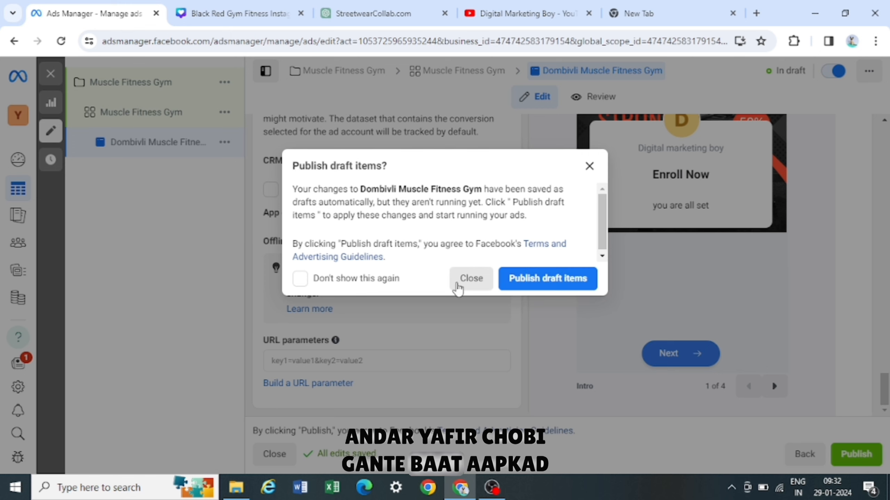
pyautogui.click(457, 285)
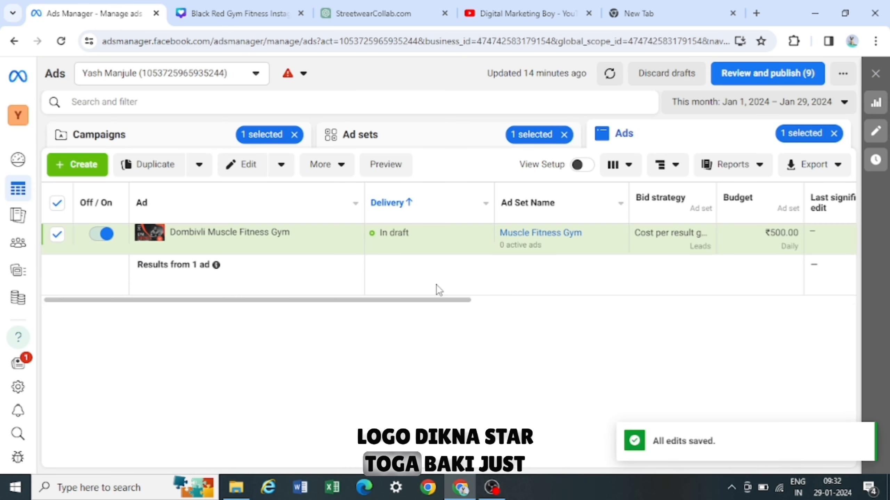